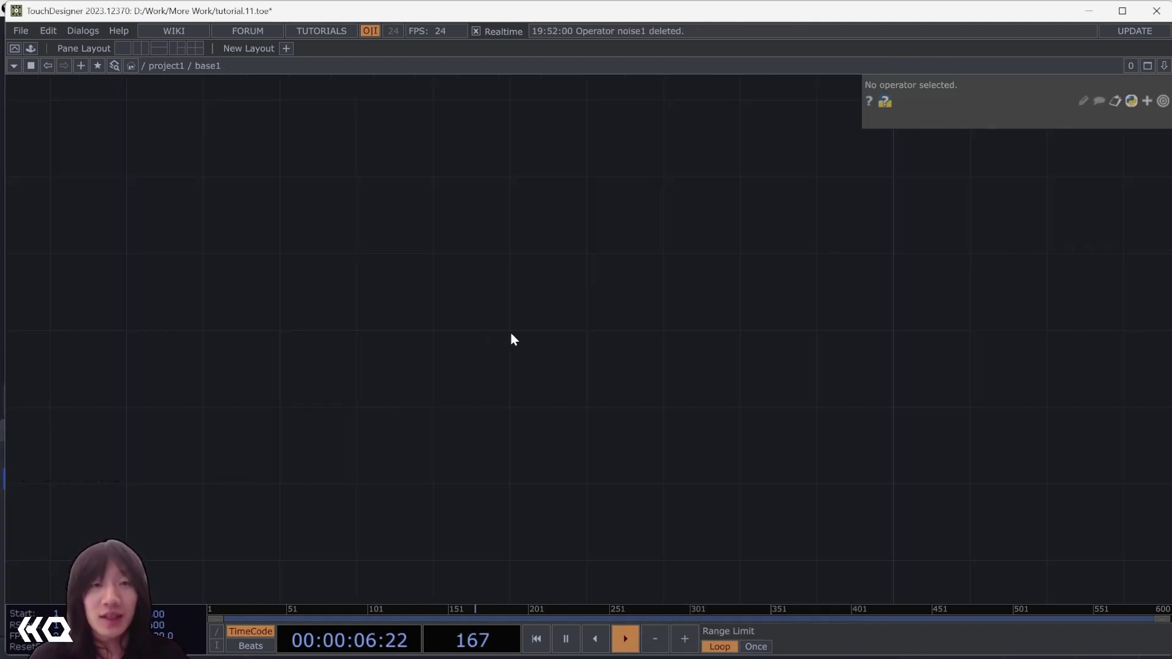
- Add a Noise CHOP to the empty network and set its seed to the expression me.digits
{"action": "key", "text": "Tab"}
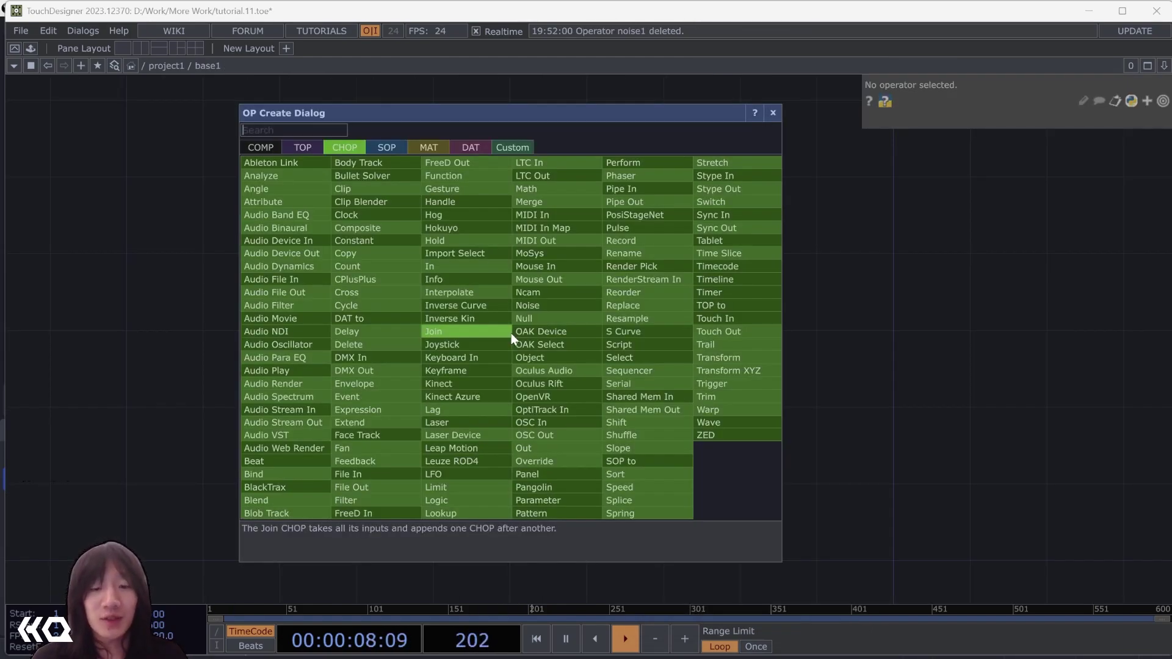
{"action": "left_click", "coordinate": [530, 318]}
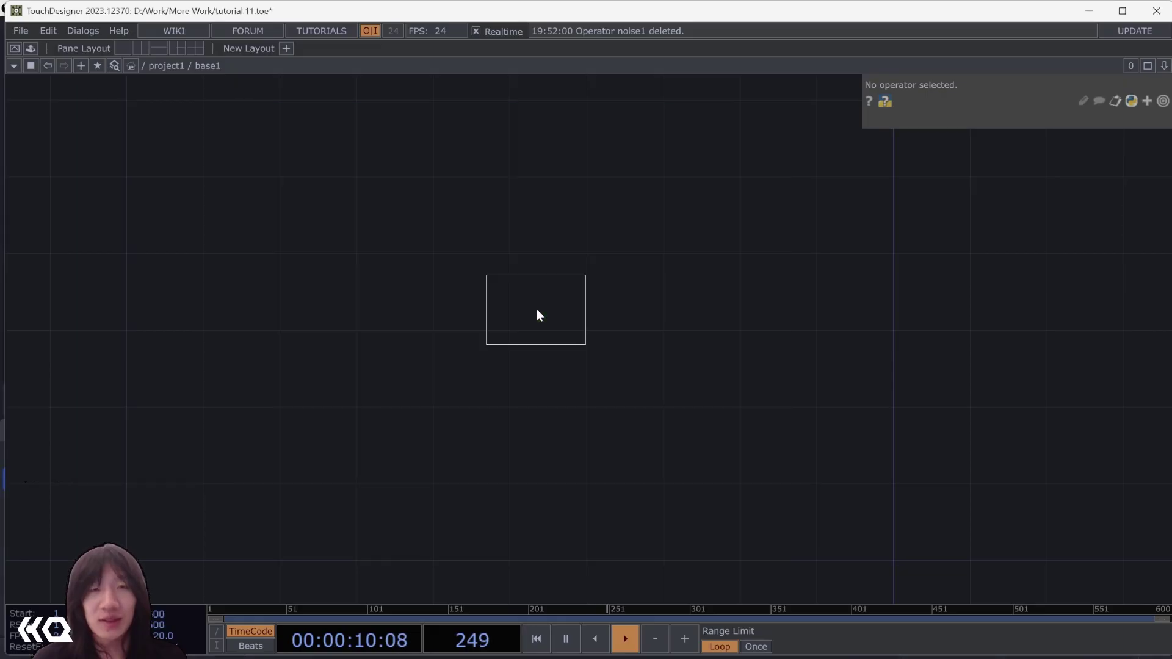
{"action": "left_click", "coordinate": [500, 303]}
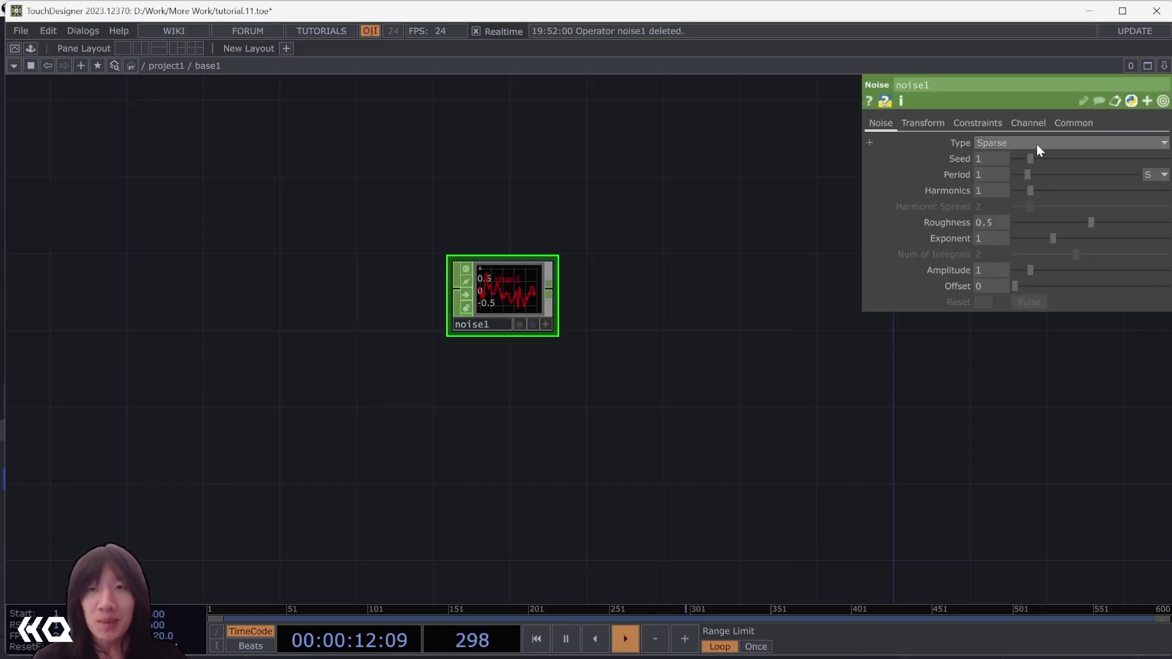
{"action": "left_click", "coordinate": [999, 159]}
{"action": "type", "text": "me"}
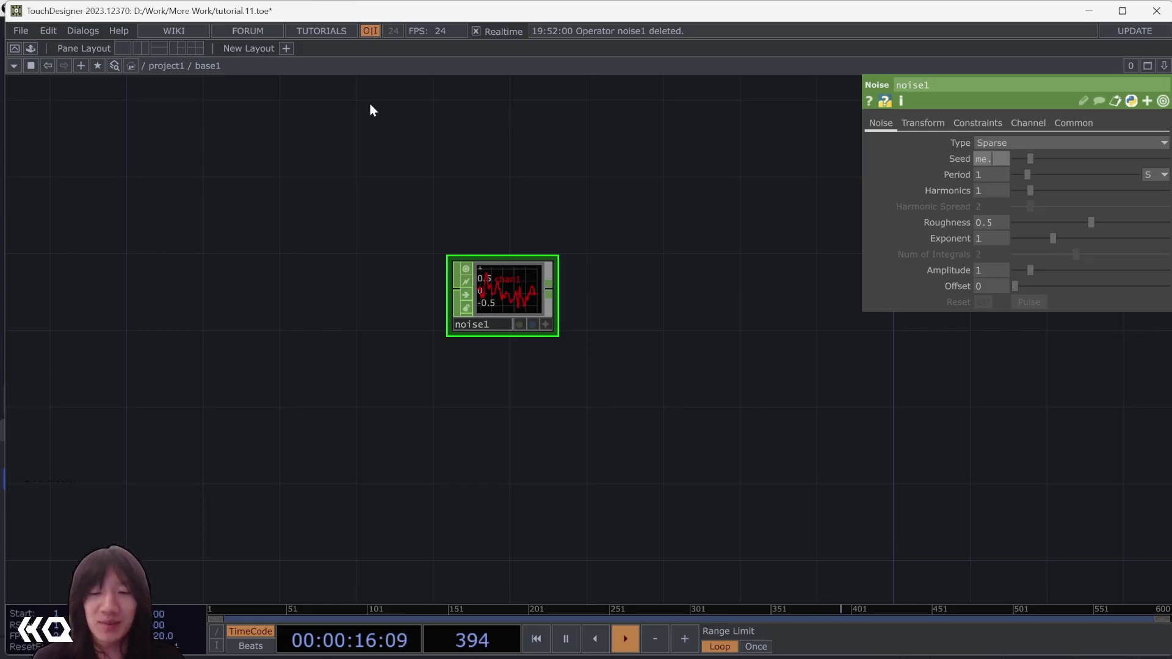
{"action": "type", "text": ".digits"}
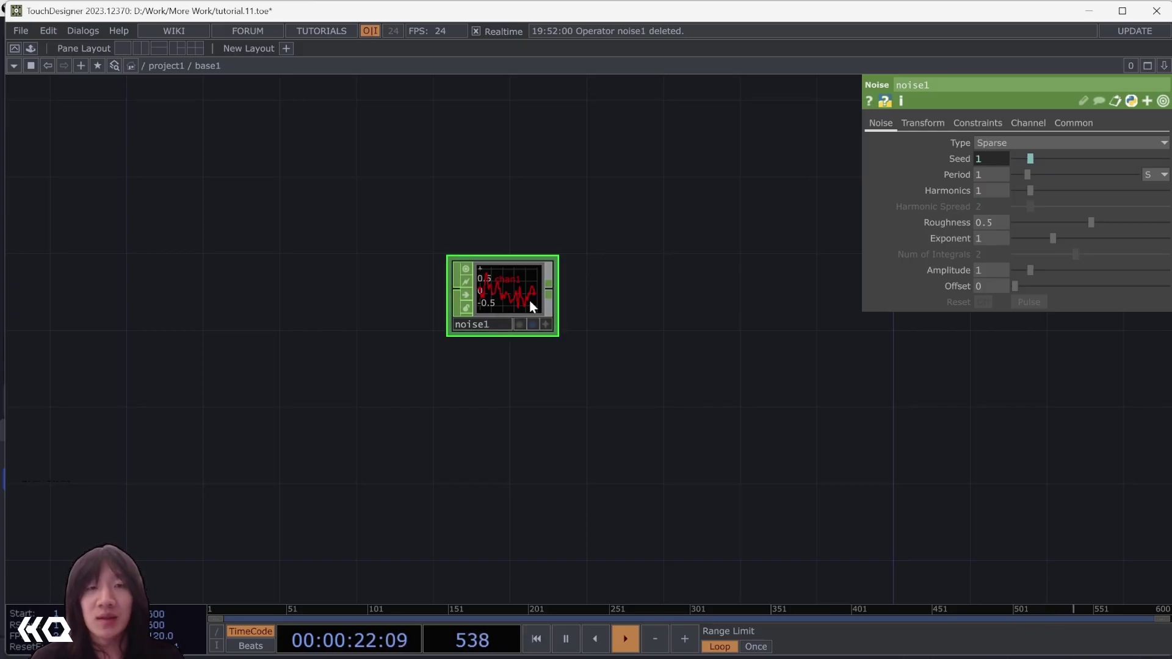
- Set the noise's period to 5, its amplitude to 0.5 and its offset to 0.5
{"action": "scroll", "coordinate": [714, 215], "scroll_direction": "up", "scroll_amount": 2}
{"action": "left_click_drag", "start_coordinate": [714, 215], "coordinate": [733, 308]}
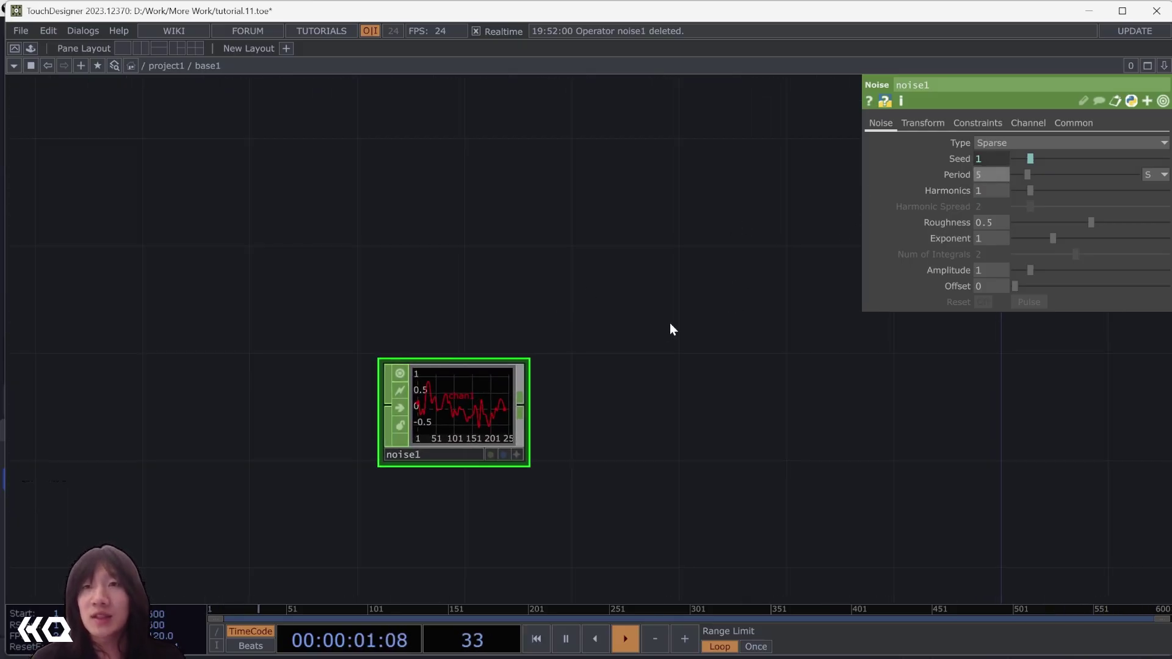
{"action": "key", "text": "Return"}
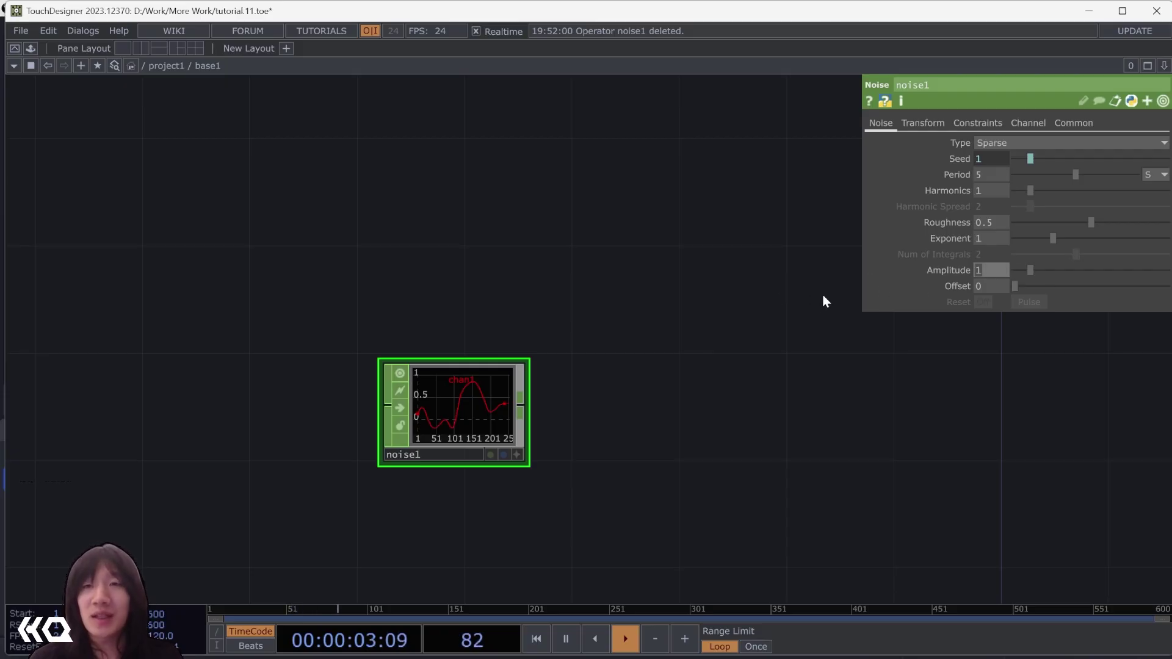
{"action": "type", "text": "0.5"}
{"action": "key", "text": "Tab"}
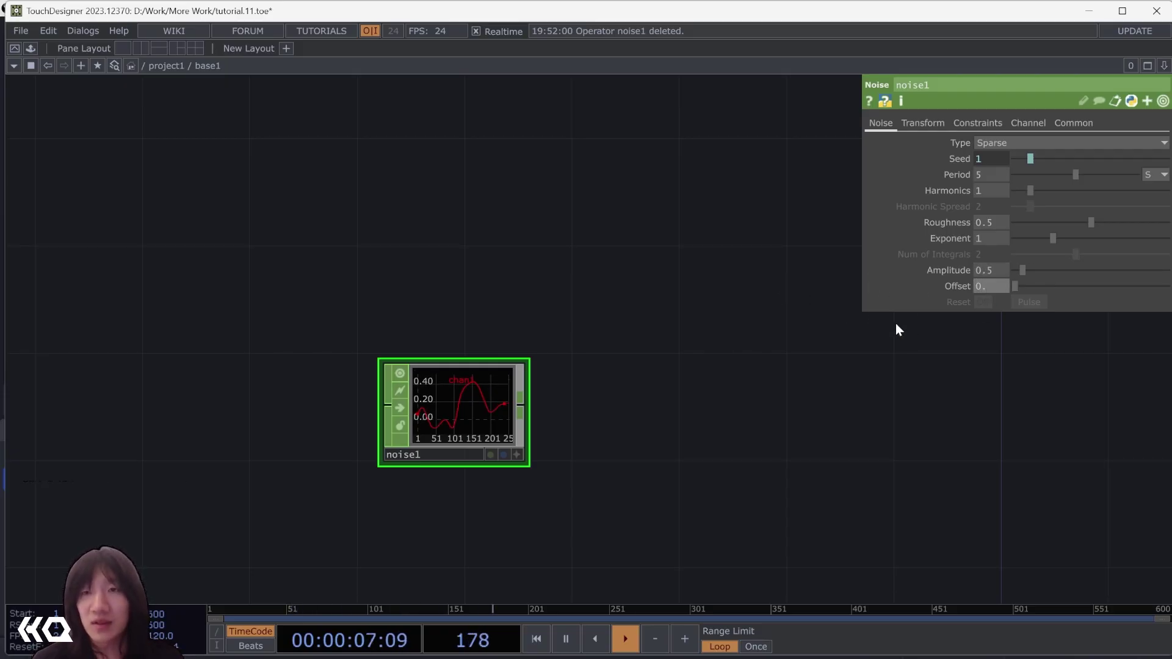
{"action": "type", "text": ".5"}
{"action": "key", "text": "Return"}
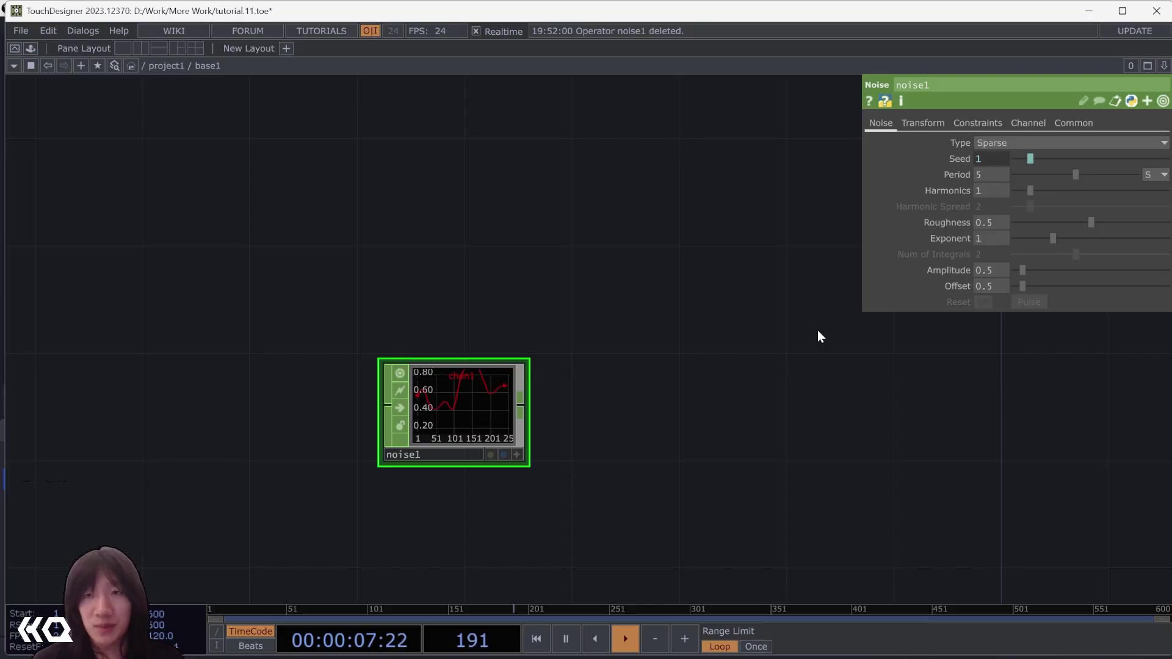
- Name the noise's channels x y z and turn on Time Slice
{"action": "left_click", "coordinate": [1034, 122]}
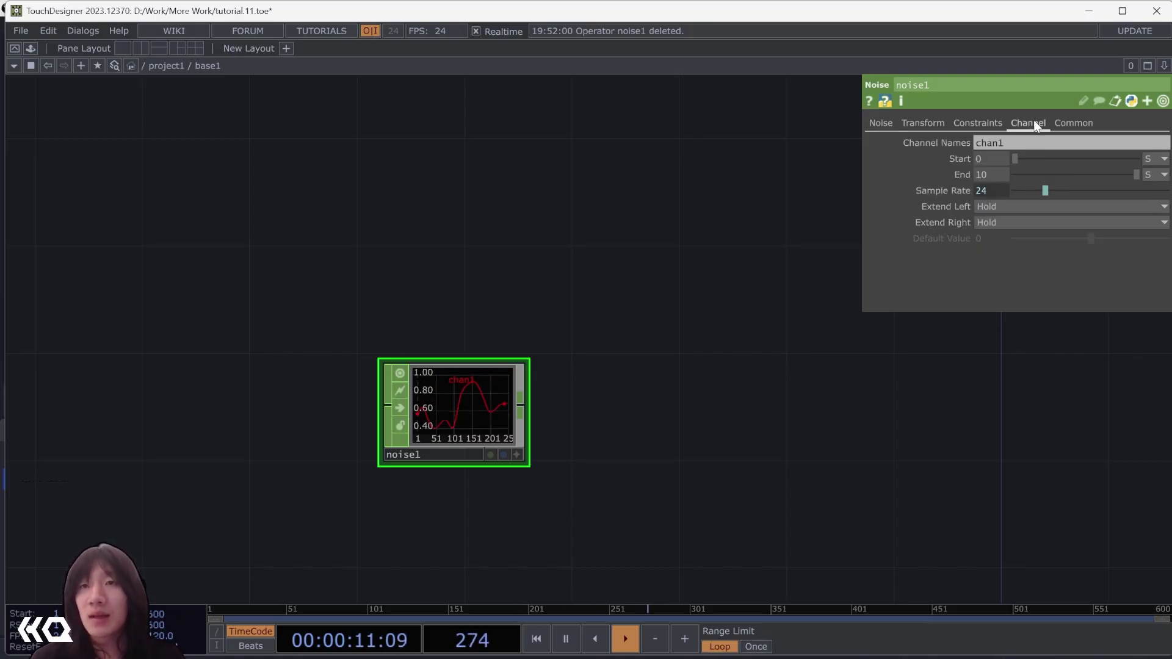
{"action": "left_click", "coordinate": [1021, 144]}
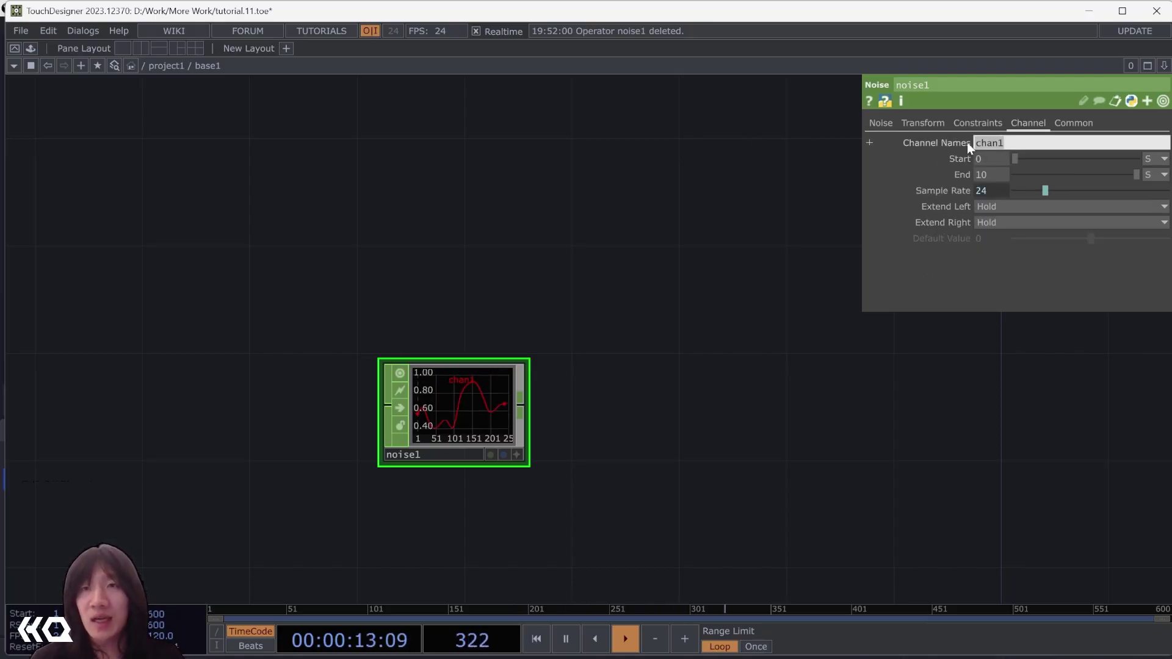
{"action": "type", "text": "x y"}
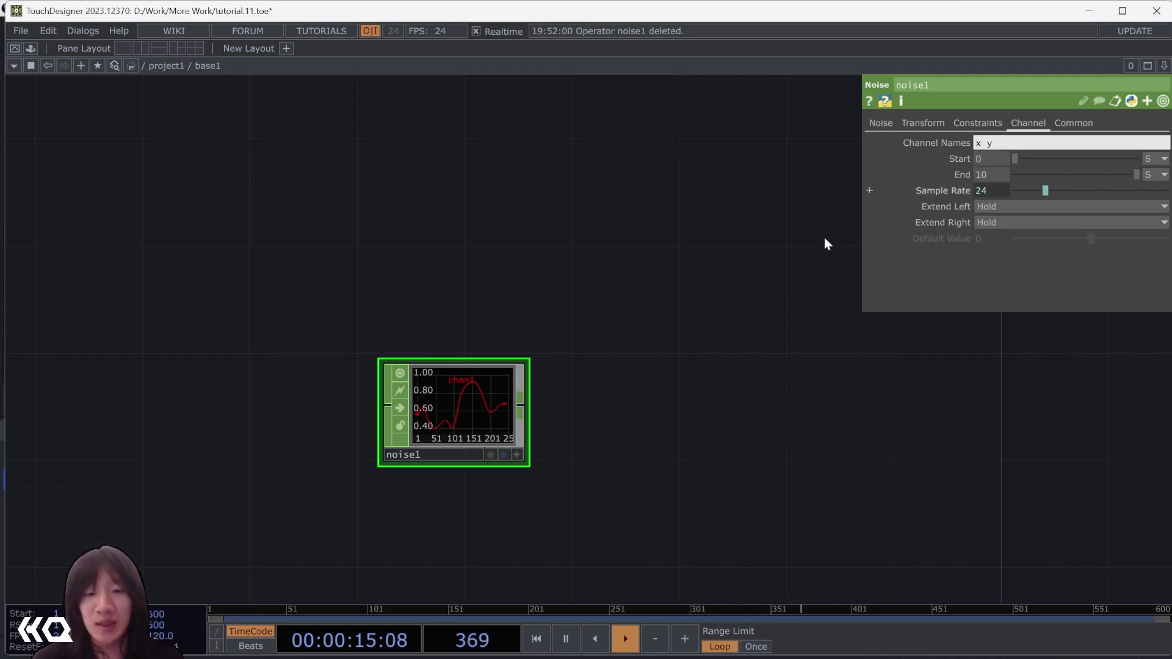
{"action": "type", "text": " z"}
{"action": "key", "text": "Return"}
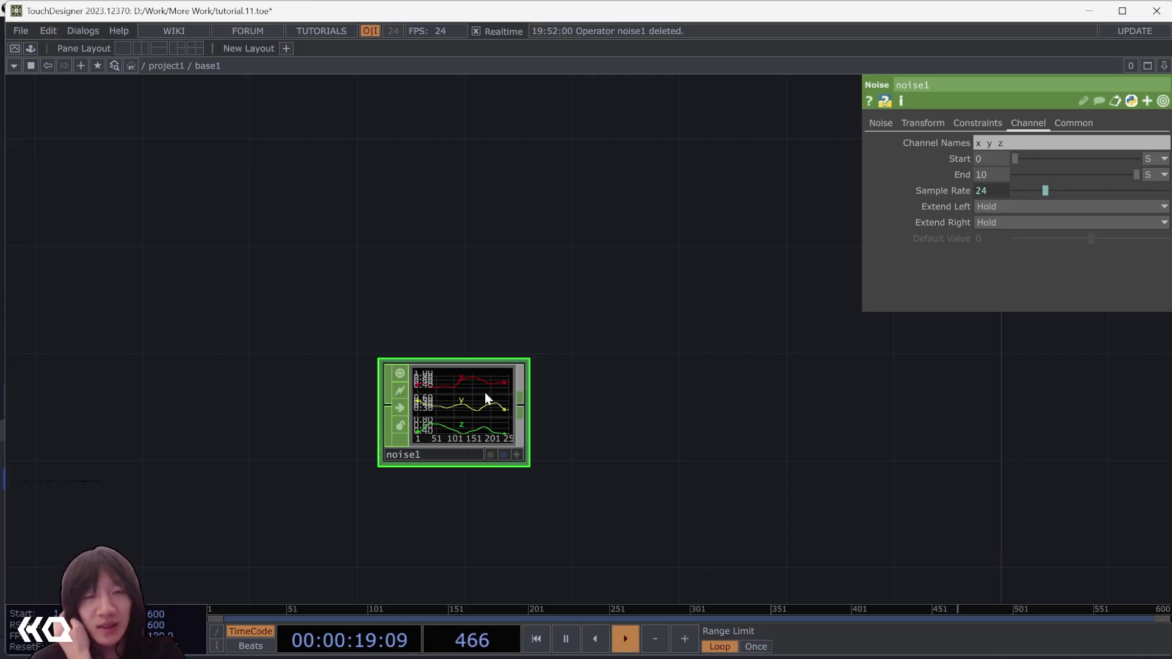
{"action": "left_click", "coordinate": [1077, 123]}
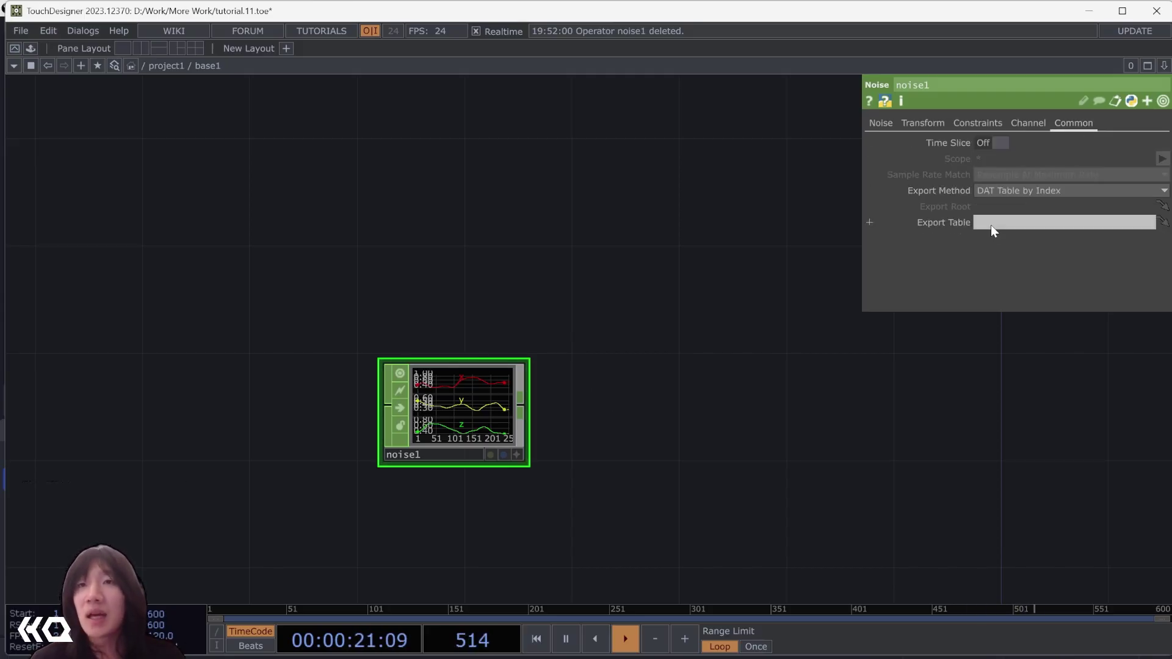
{"action": "left_click", "coordinate": [989, 144]}
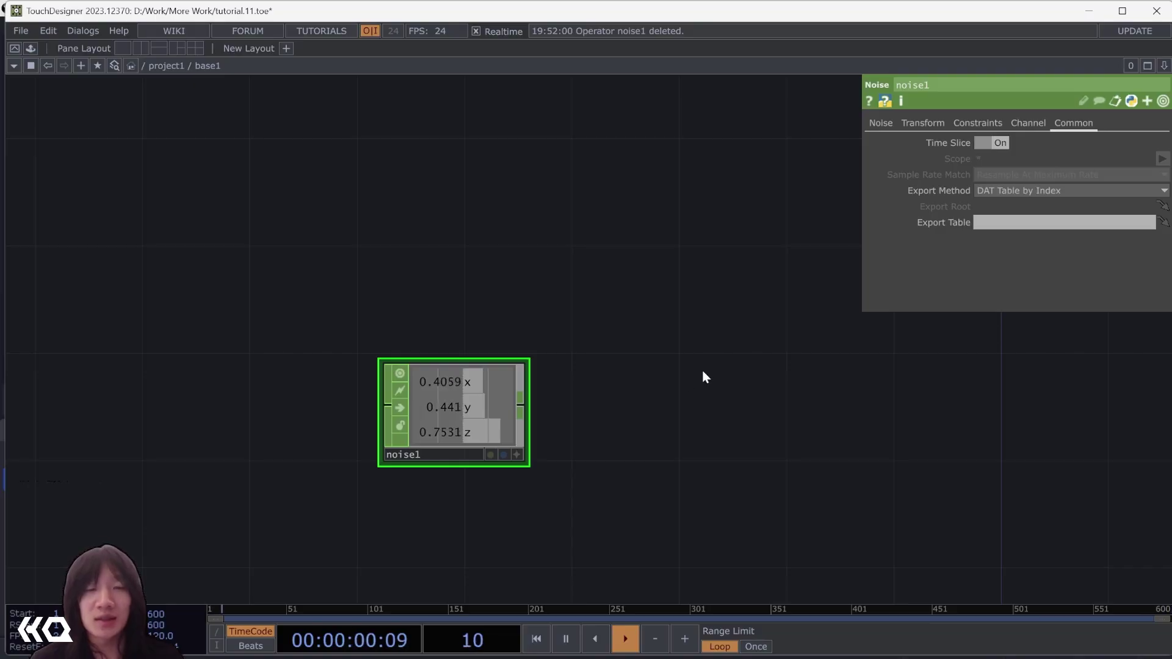
- Append a Null CHOP to the noise output and rename it pos1
{"action": "left_click", "coordinate": [524, 406]}
{"action": "left_click", "coordinate": [611, 409]}
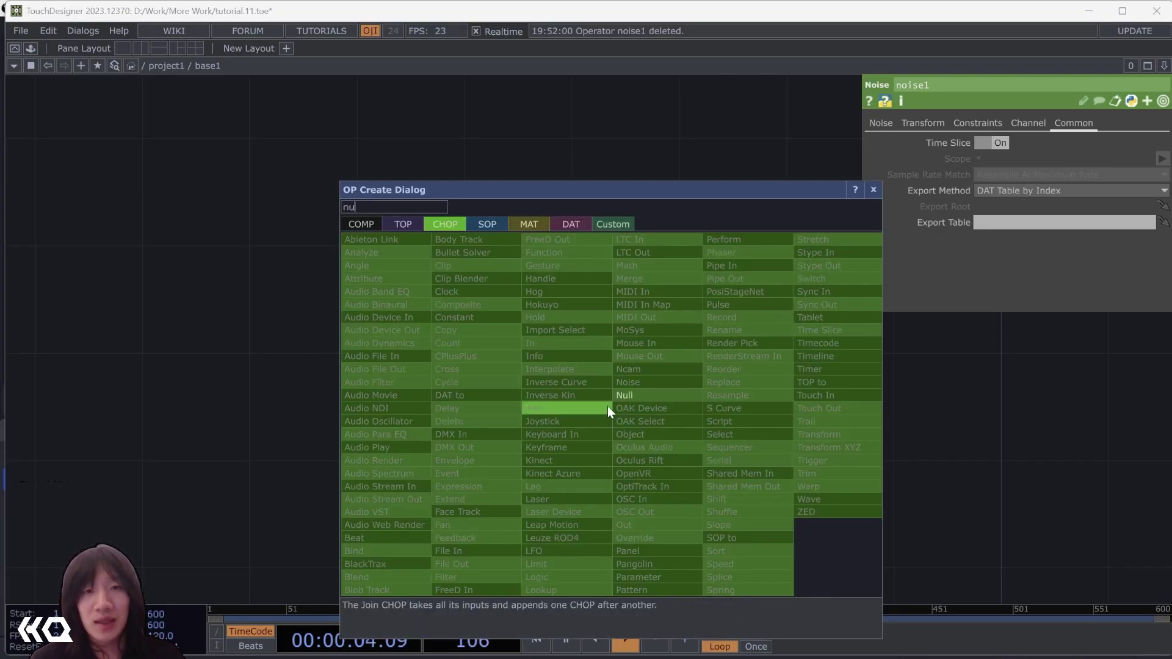
{"action": "left_click", "coordinate": [626, 396]}
{"action": "left_click", "coordinate": [639, 413]}
{"action": "left_click_drag", "start_coordinate": [639, 413], "coordinate": [489, 445]}
{"action": "left_click", "coordinate": [488, 448]}
{"action": "type", "text": "pos1"}
{"action": "key", "text": "Return"}
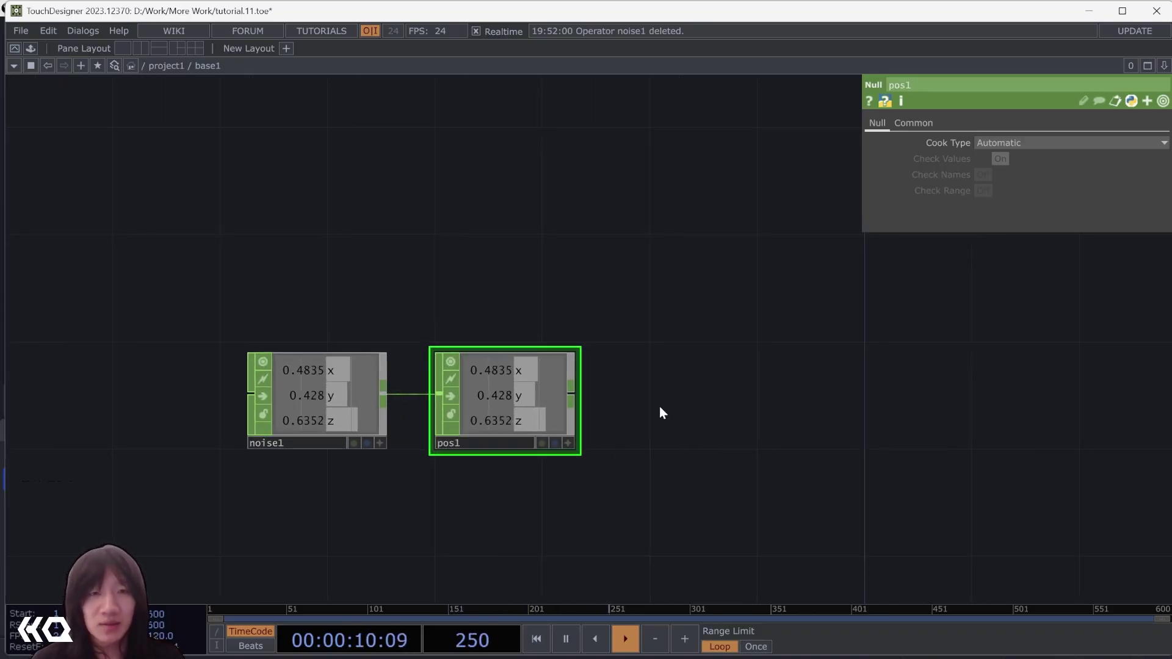
- Add a Metaball SOP to the network beside pos1
{"action": "scroll", "coordinate": [717, 382], "scroll_direction": "down", "scroll_amount": 3}
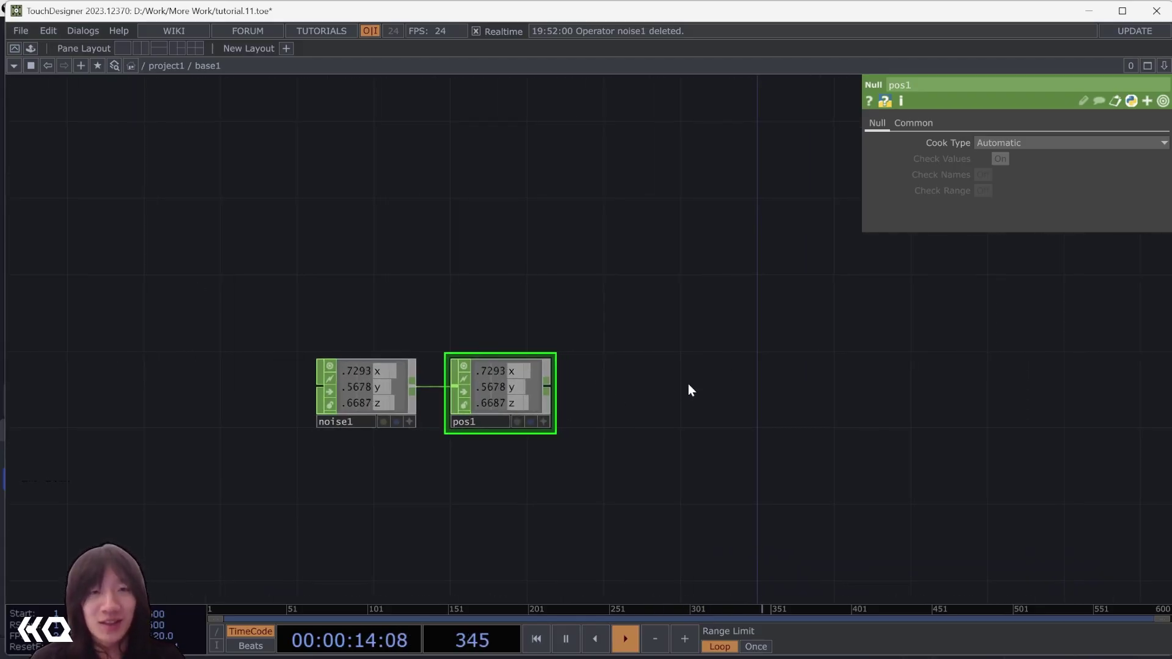
{"action": "key", "text": "Tab"}
{"action": "left_click", "coordinate": [564, 201]}
{"action": "type", "text": "mr"}
{"action": "left_click", "coordinate": [624, 243]}
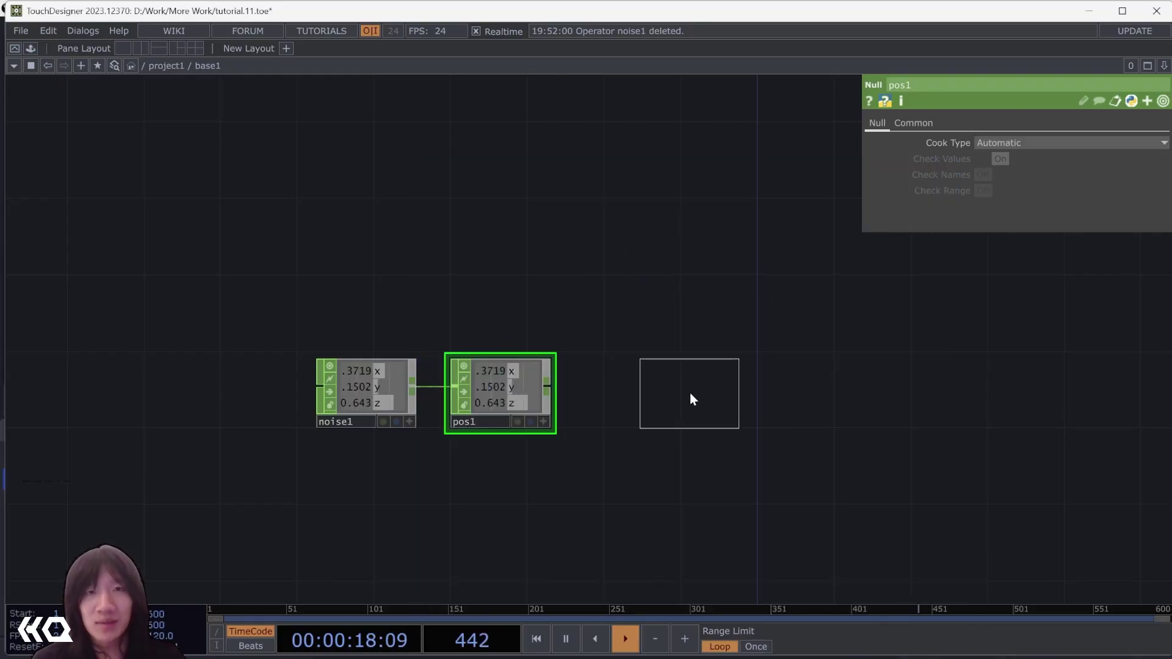
{"action": "left_click", "coordinate": [690, 399]}
- Drive the metaball's center with op('pos' + str(me.digits))['x'], using the 'y' and 'z' channels in the same expression for ty and tz
{"action": "scroll", "coordinate": [679, 409], "scroll_direction": "up", "scroll_amount": 2}
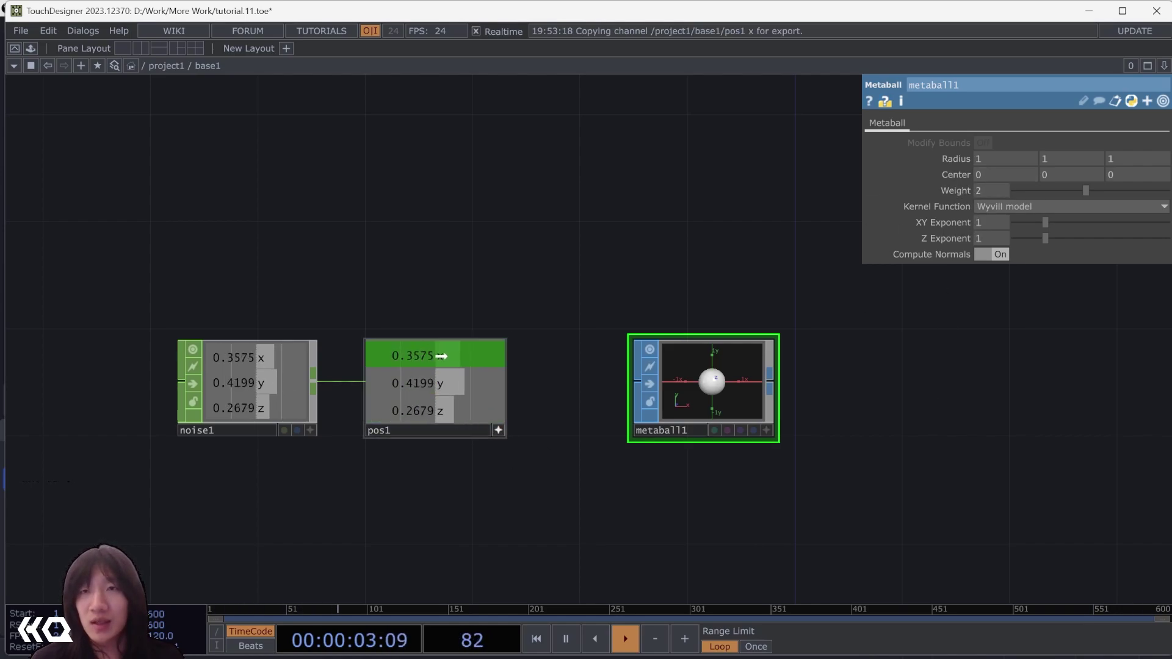
{"action": "left_click", "coordinate": [1002, 169]}
{"action": "left_click", "coordinate": [998, 174]}
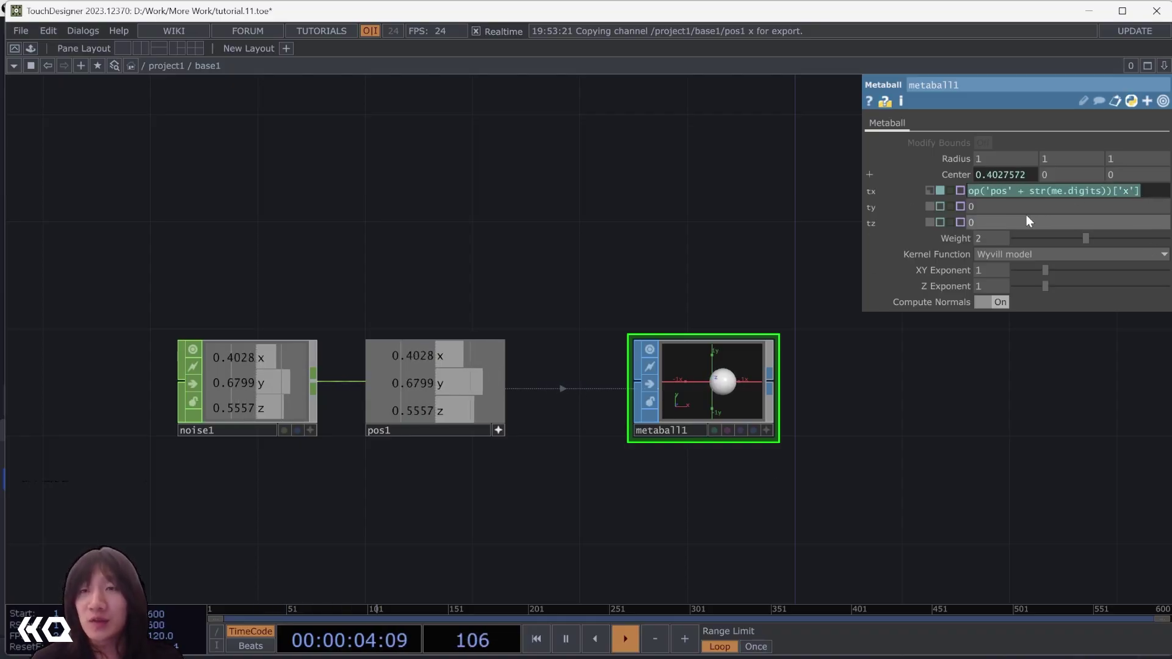
{"action": "type", "text": "op('pos' + str(me.digits))['x']"}
{"action": "type", "text": "op('pos' + str(me.digits))['x']"}
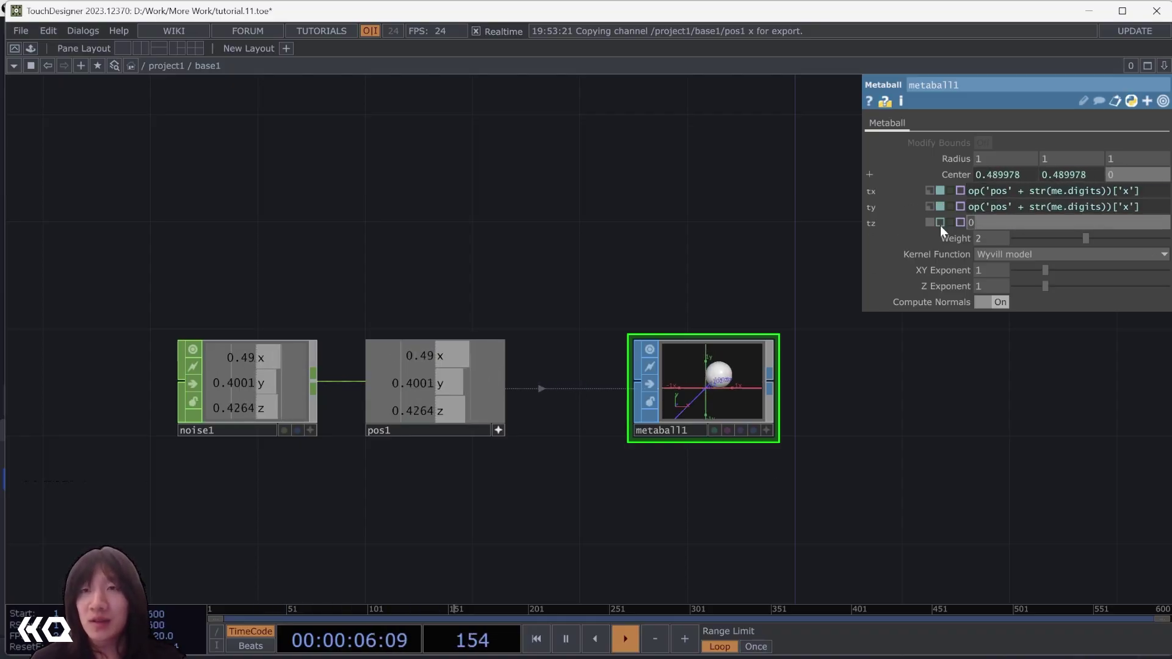
{"action": "left_click", "coordinate": [1124, 208]}
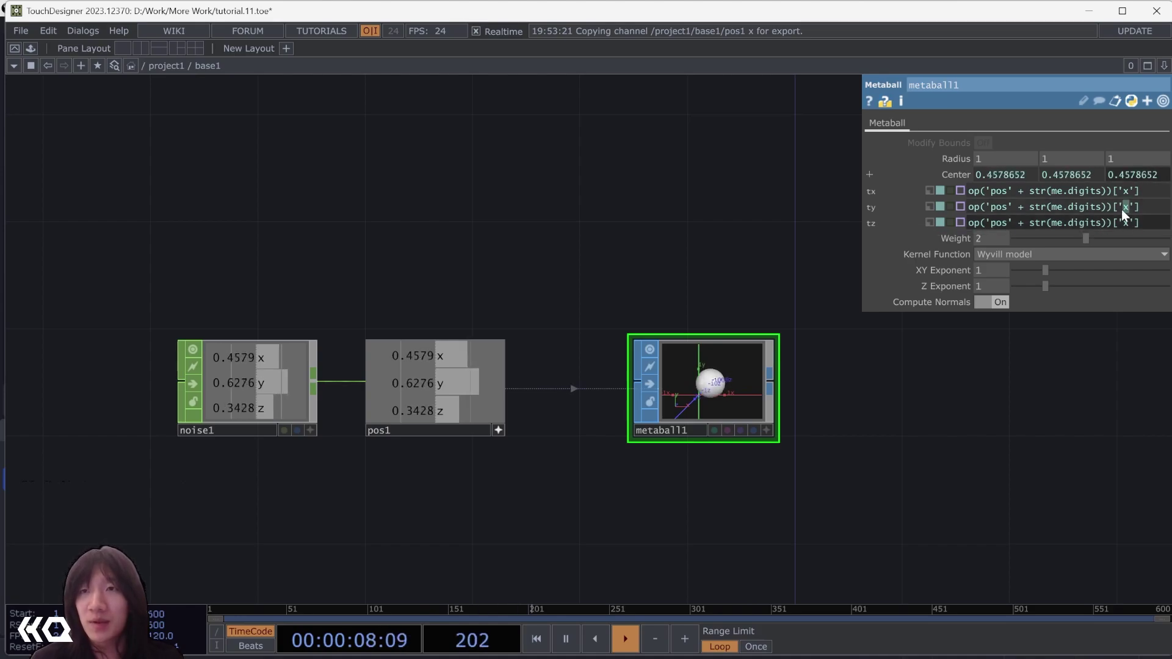
{"action": "double_click", "coordinate": [1122, 210]}
{"action": "type", "text": "y"}
{"action": "double_click", "coordinate": [1125, 222]}
{"action": "type", "text": "z"}
{"action": "key", "text": "Return"}
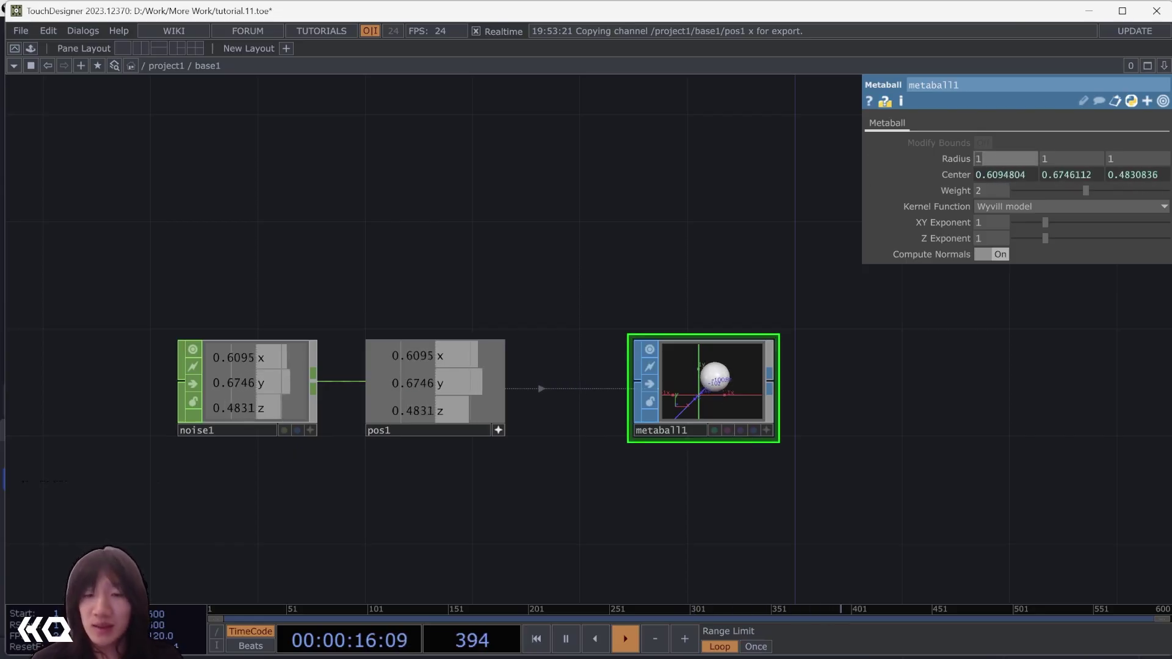
- Set the metaball's radius to 0.2 on all three axes and deactivate the viewer of pos1
{"action": "type", "text": "2"}
{"action": "key", "text": "Tab"}
{"action": "type", "text": "0.2"}
{"action": "key", "text": "Tab"}
{"action": "type", "text": "0"}
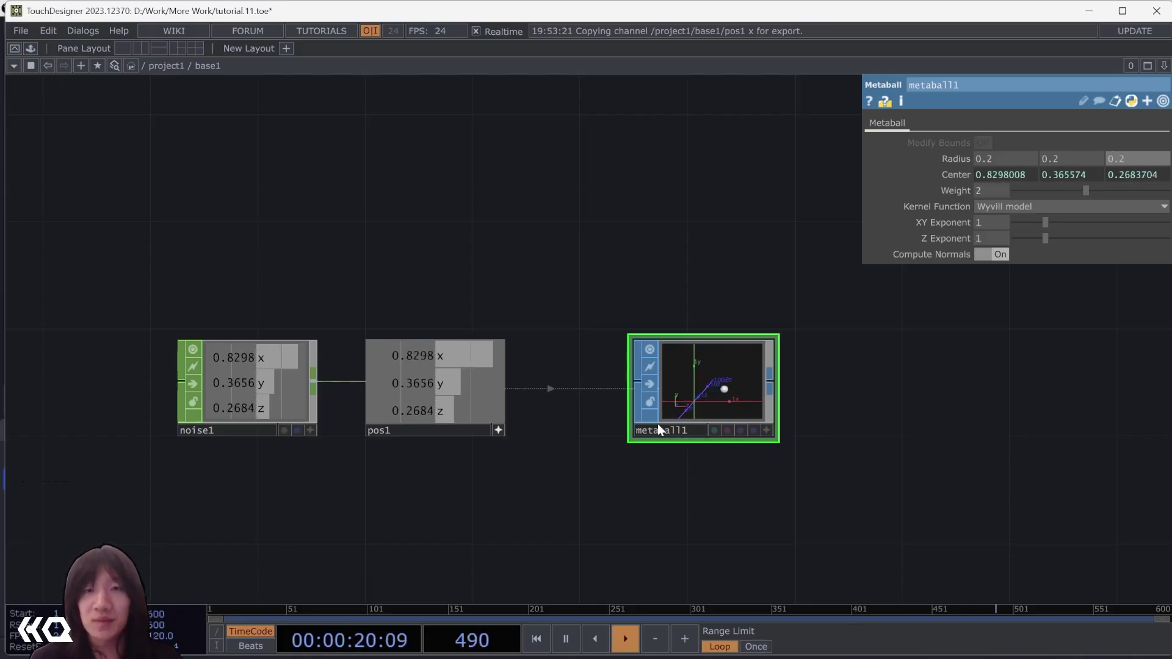
{"action": "left_click", "coordinate": [498, 430]}
- Copy the noise, pos and metaball chain and paste it twice, placing the copies in rows below the original
{"action": "scroll", "coordinate": [785, 523], "scroll_direction": "down", "scroll_amount": 1}
{"action": "left_click_drag", "start_coordinate": [785, 523], "coordinate": [754, 397]}
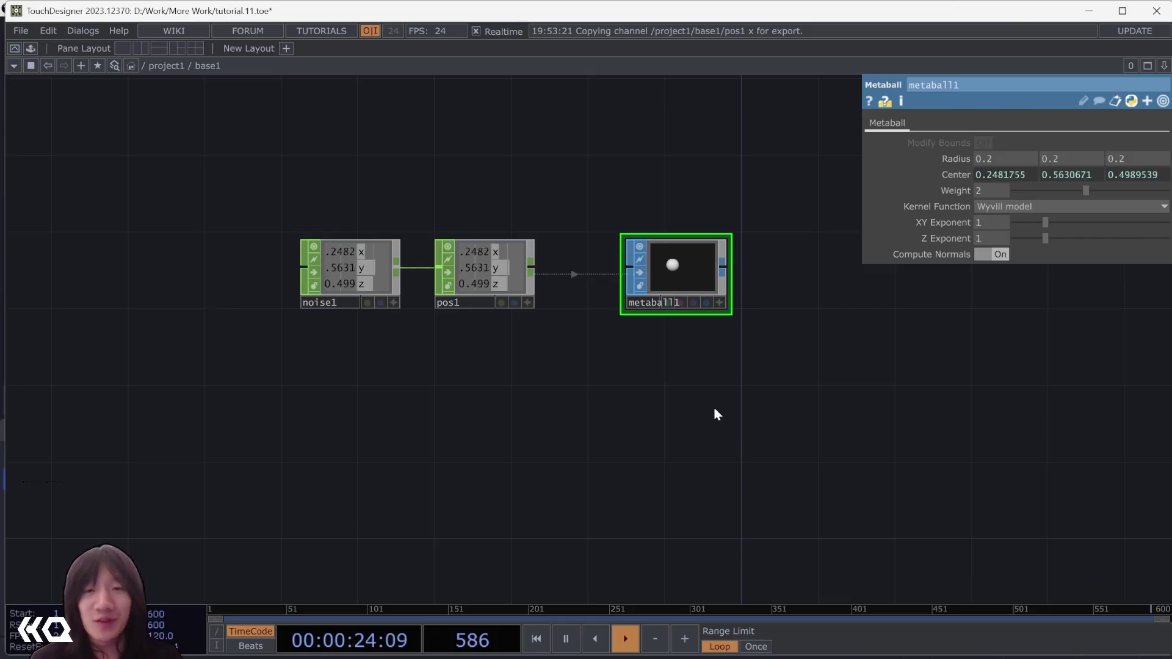
{"action": "right_click_drag", "start_coordinate": [729, 404], "coordinate": [345, 243]}
{"action": "key", "text": "ctrl+c"}
{"action": "key", "text": "ctrl+v"}
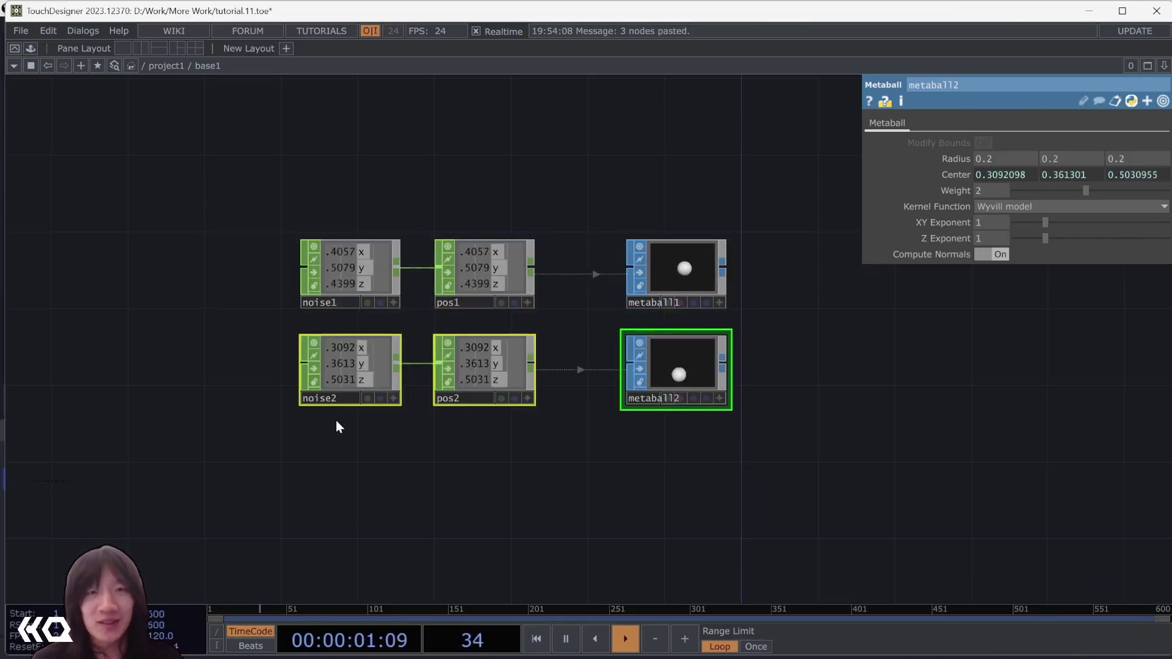
{"action": "key", "text": "ctrl+v"}
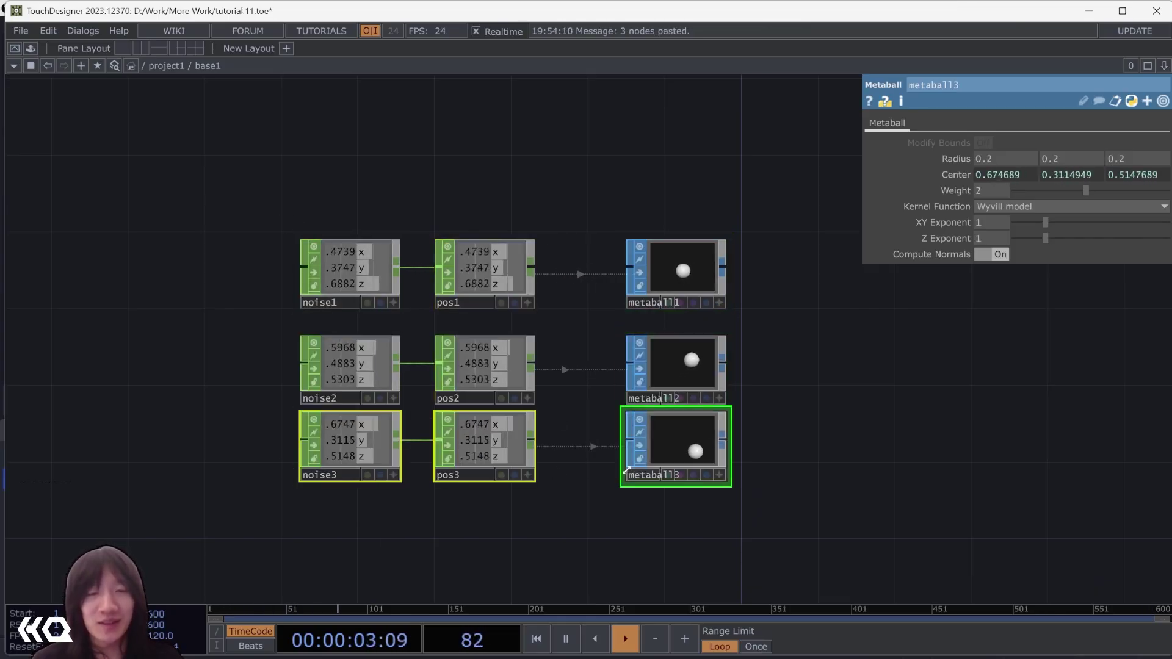
{"action": "left_click_drag", "start_coordinate": [635, 464], "coordinate": [684, 479]}
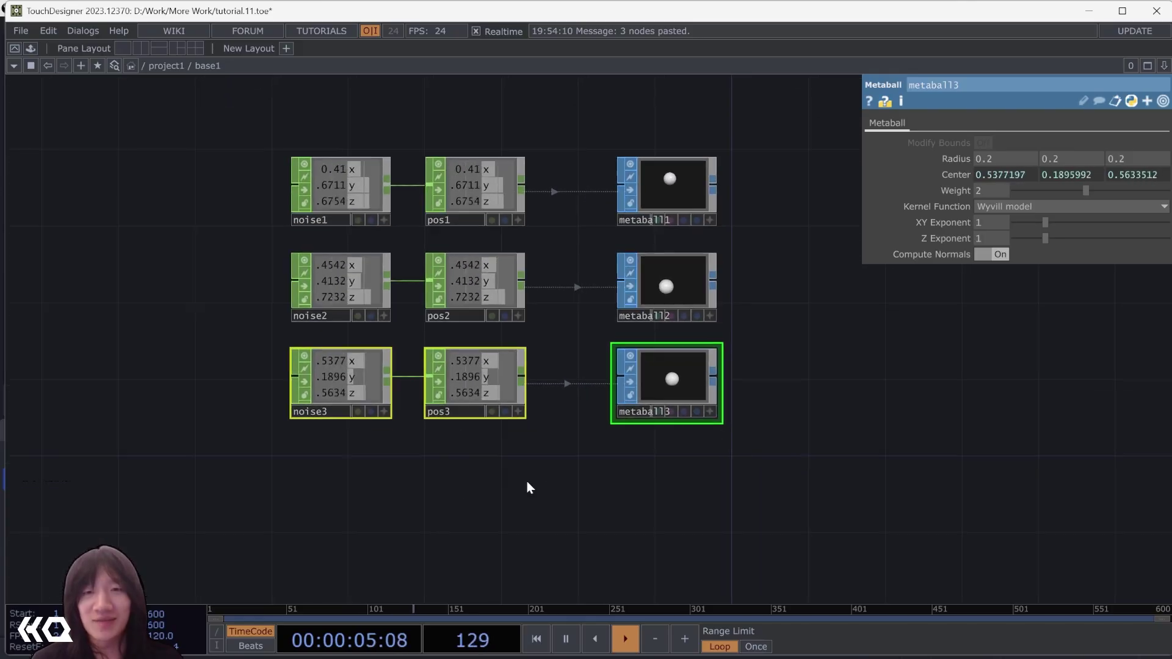
- Paste three more copies of the noise, pos and metaball chain below the existing rows to make six rows
{"action": "key", "text": "ctrl+v"}
{"action": "left_click_drag", "start_coordinate": [852, 479], "coordinate": [317, 500]}
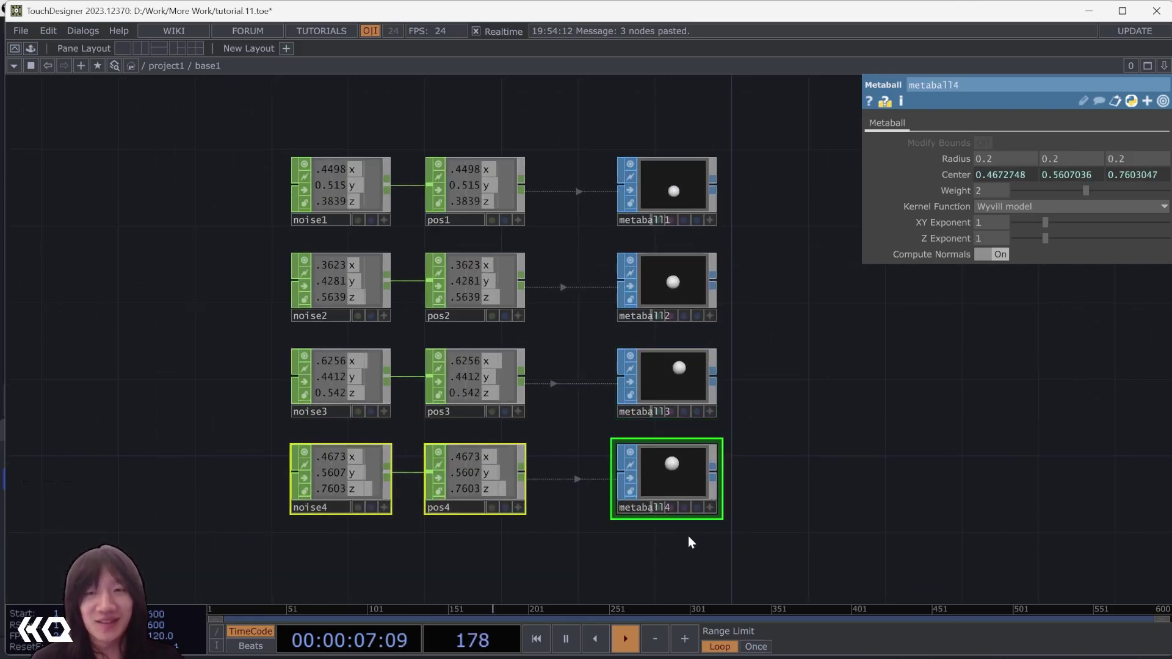
{"action": "scroll", "coordinate": [592, 523], "scroll_direction": "down", "scroll_amount": 3}
{"action": "key", "text": "ctrl+v"}
{"action": "left_click_drag", "start_coordinate": [745, 498], "coordinate": [344, 517]}
{"action": "scroll", "coordinate": [790, 430], "scroll_direction": "down", "scroll_amount": 2}
{"action": "left_click", "coordinate": [734, 444]}
{"action": "left_click_drag", "start_coordinate": [772, 523], "coordinate": [296, 392]}
{"action": "key", "text": "ctrl+c"}
{"action": "key", "text": "ctrl+v"}
{"action": "left_click", "coordinate": [727, 537]}
- Set metaball3's radius to 0.25 on all three axes and its weight to 5
{"action": "scroll", "coordinate": [742, 526], "scroll_direction": "up", "scroll_amount": 3}
{"action": "scroll", "coordinate": [742, 525], "scroll_direction": "right", "scroll_amount": 4}
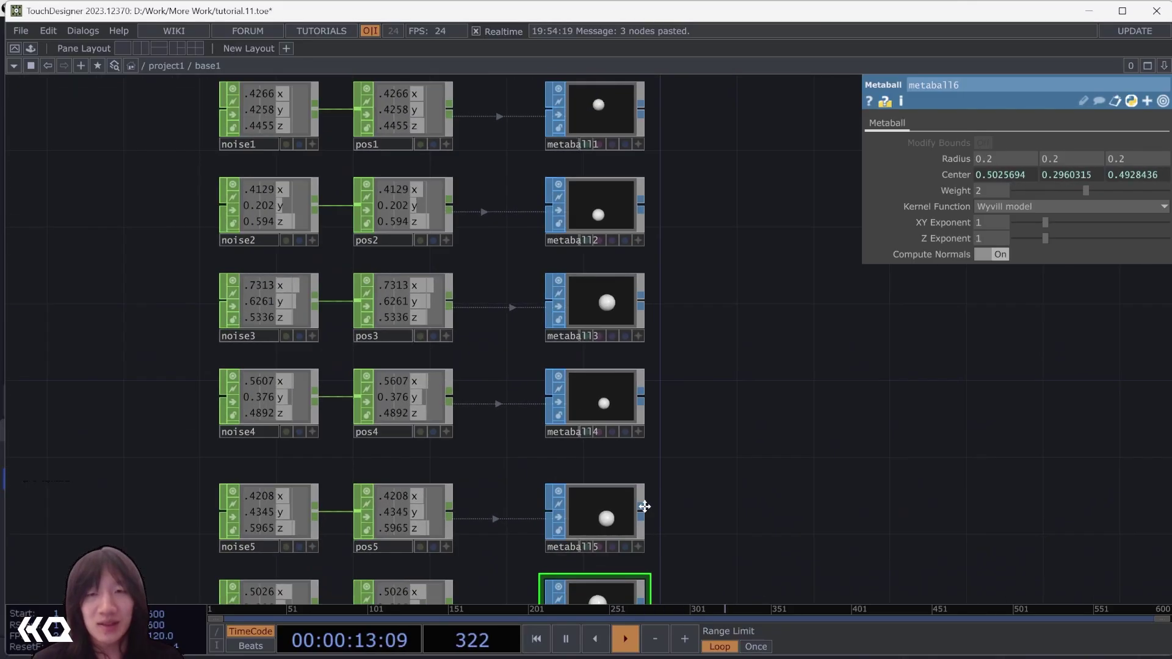
{"action": "left_click", "coordinate": [506, 333]}
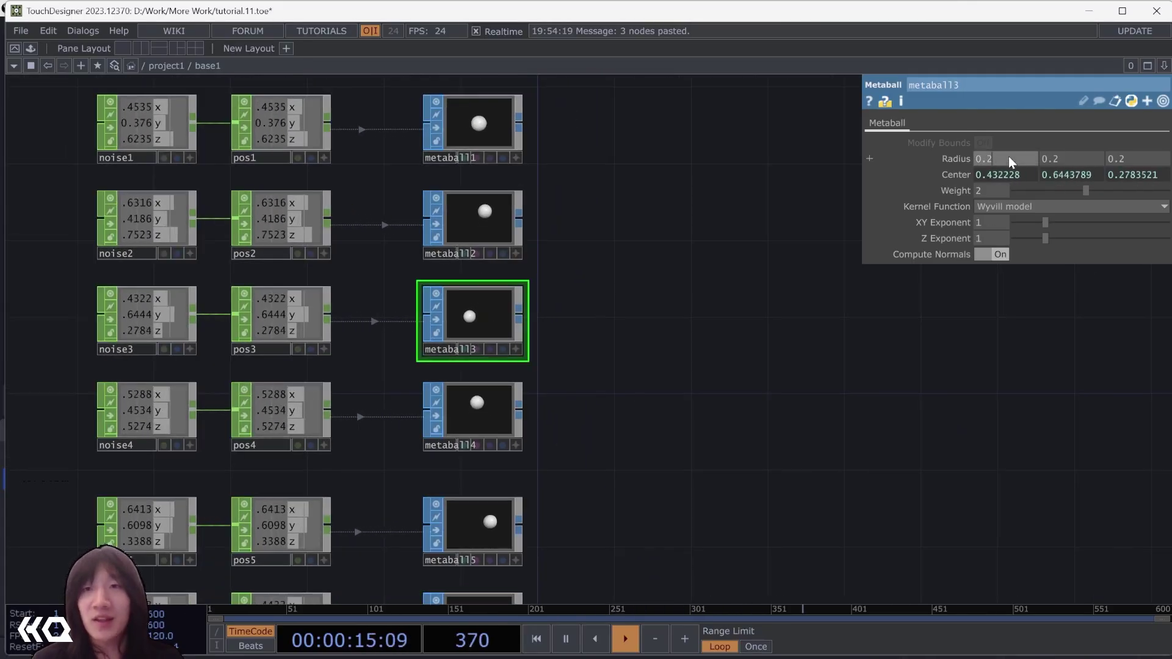
{"action": "left_click_drag", "start_coordinate": [1009, 157], "coordinate": [1141, 155]}
{"action": "left_click", "coordinate": [996, 190]}
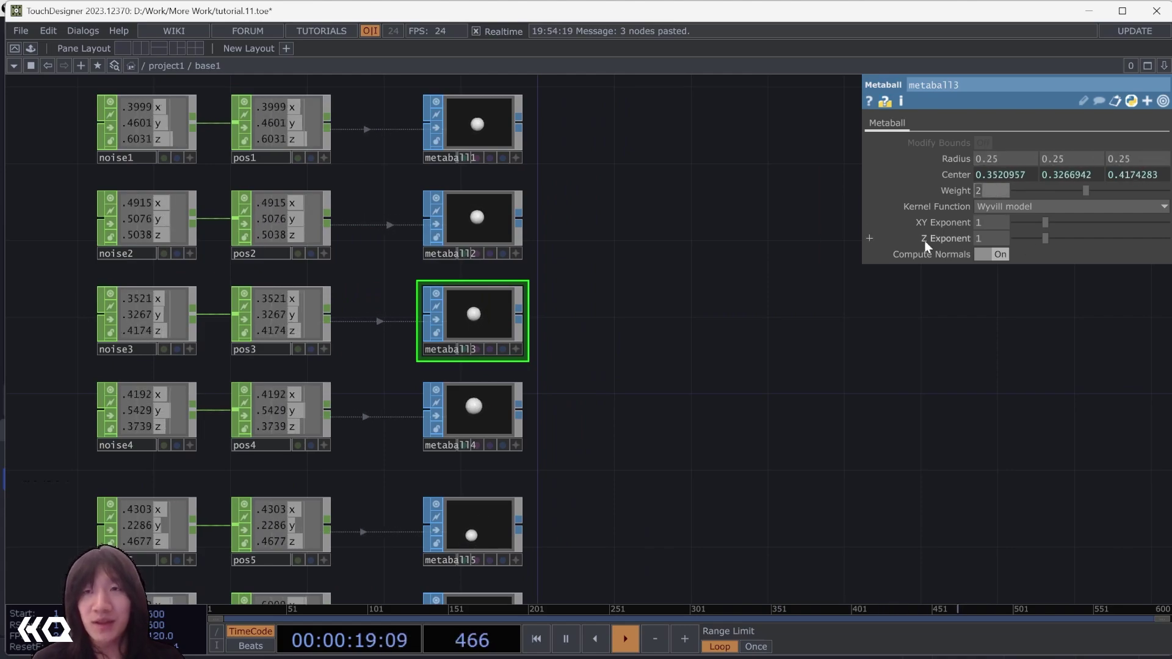
{"action": "type", "text": "5"}
{"action": "key", "text": "Return"}
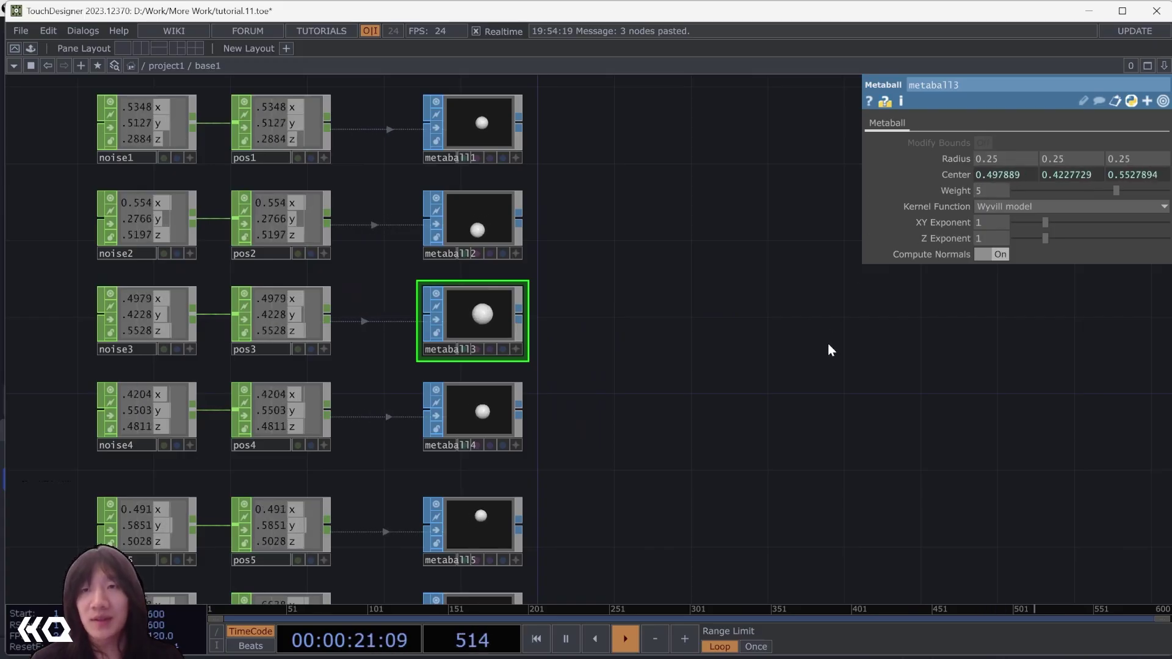
{"action": "scroll", "coordinate": [686, 340], "scroll_direction": "down", "scroll_amount": 2}
{"action": "left_click_drag", "start_coordinate": [618, 250], "coordinate": [570, 240]}
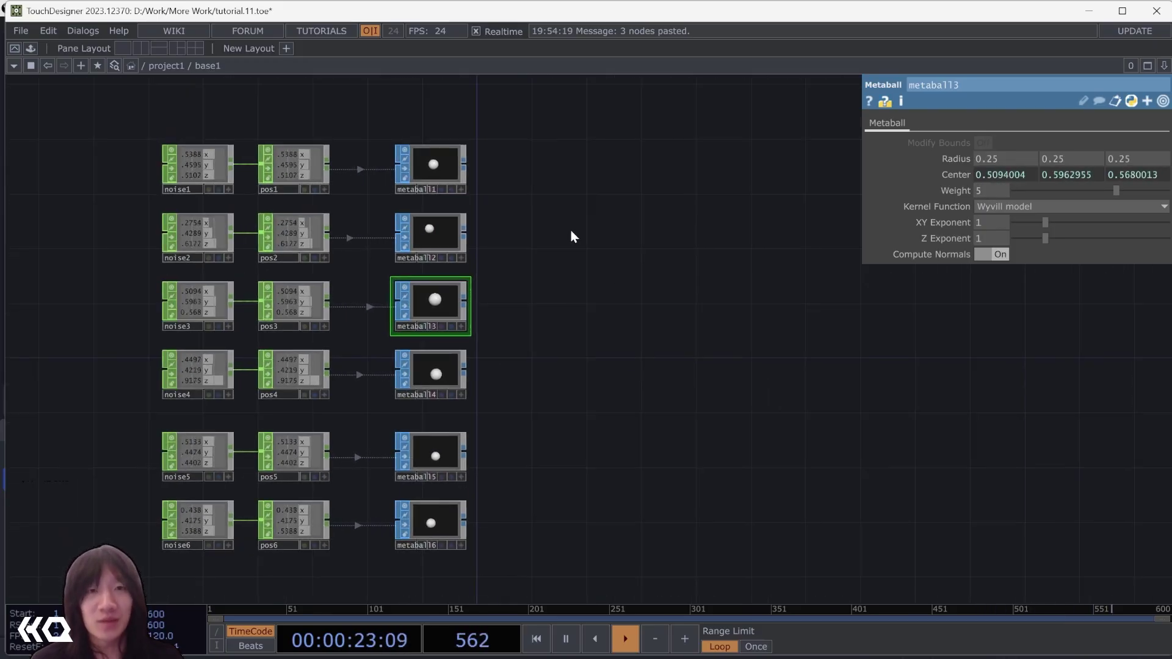
- Add a Merge SOP beside the six metaballs and connect all of their outputs to it
{"action": "scroll", "coordinate": [570, 323], "scroll_direction": "up", "scroll_amount": 2}
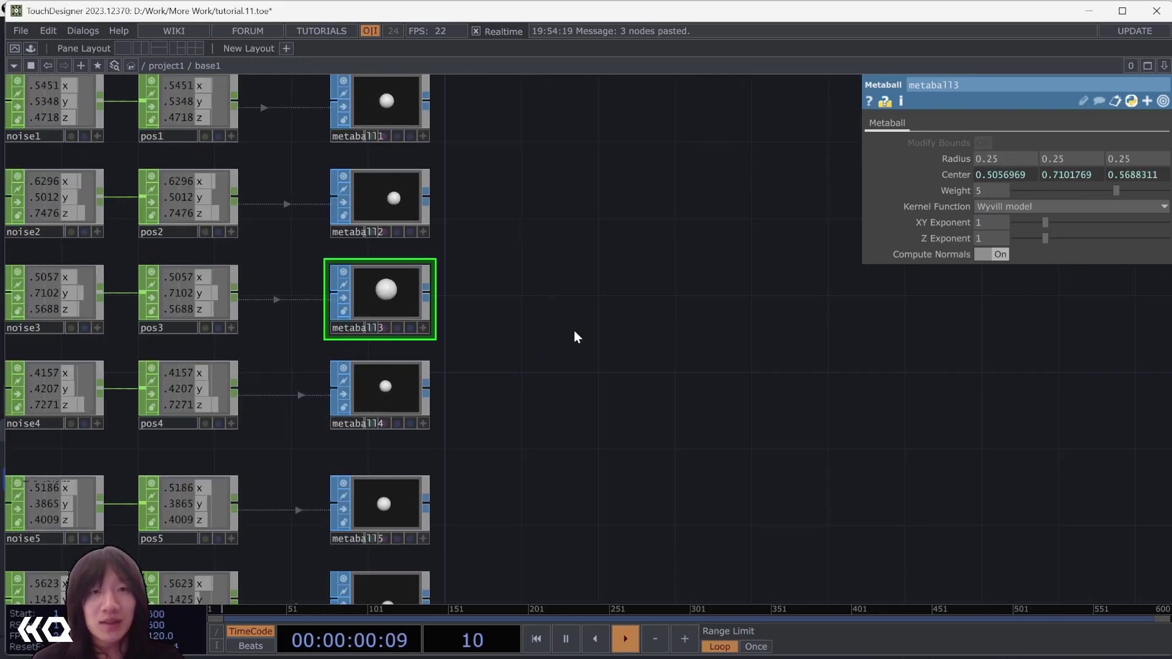
{"action": "scroll", "coordinate": [586, 339], "scroll_direction": "down", "scroll_amount": 2}
{"action": "key", "text": "Tab"}
{"action": "type", "text": "merge"}
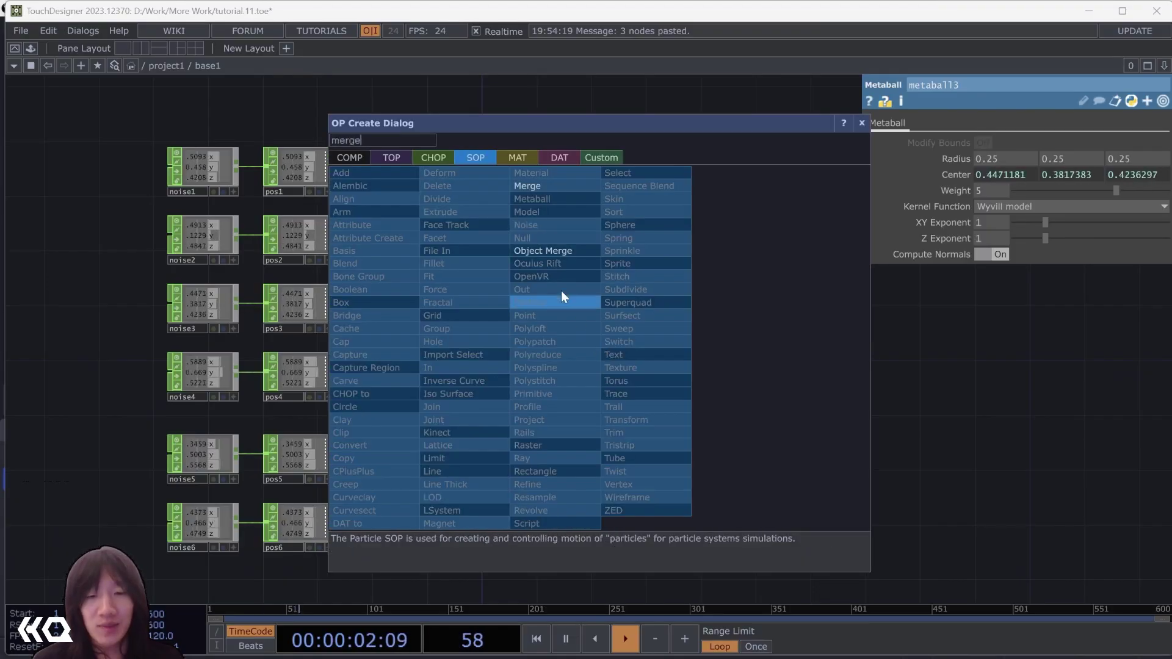
{"action": "left_click", "coordinate": [555, 187]}
{"action": "left_click", "coordinate": [635, 366]}
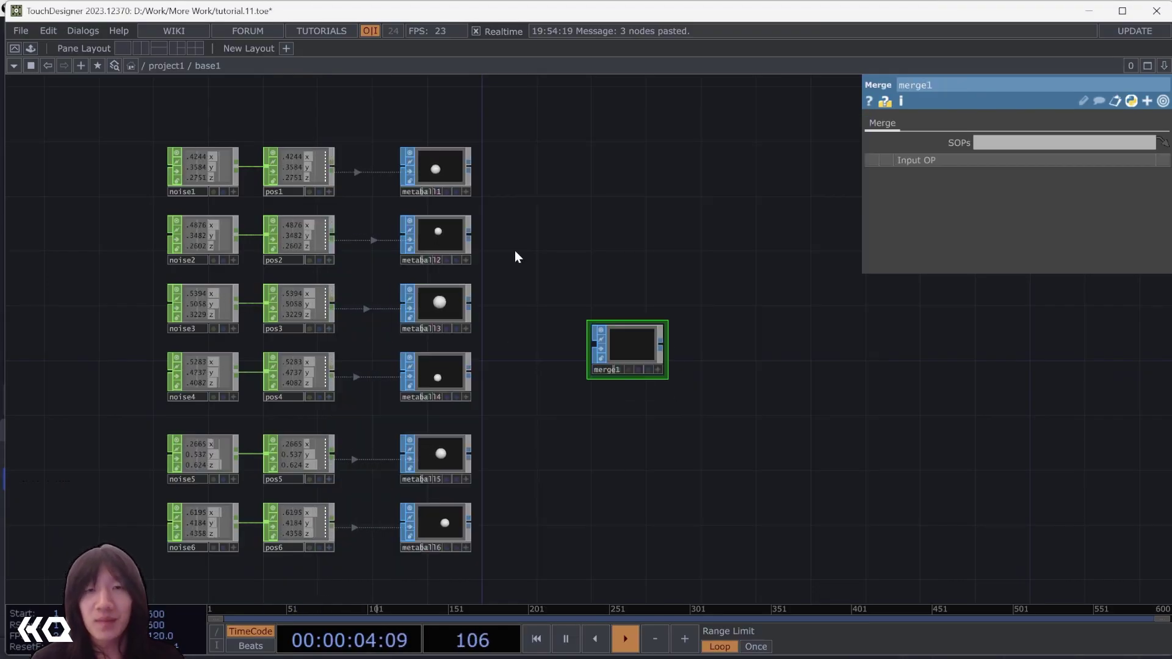
{"action": "left_click_drag", "start_coordinate": [400, 122], "coordinate": [514, 558]}
{"action": "left_click_drag", "start_coordinate": [471, 175], "coordinate": [581, 366]}
- Append a Null SOP to the output of merge1, placed directly after it
{"action": "scroll", "coordinate": [641, 345], "scroll_direction": "up", "scroll_amount": 4}
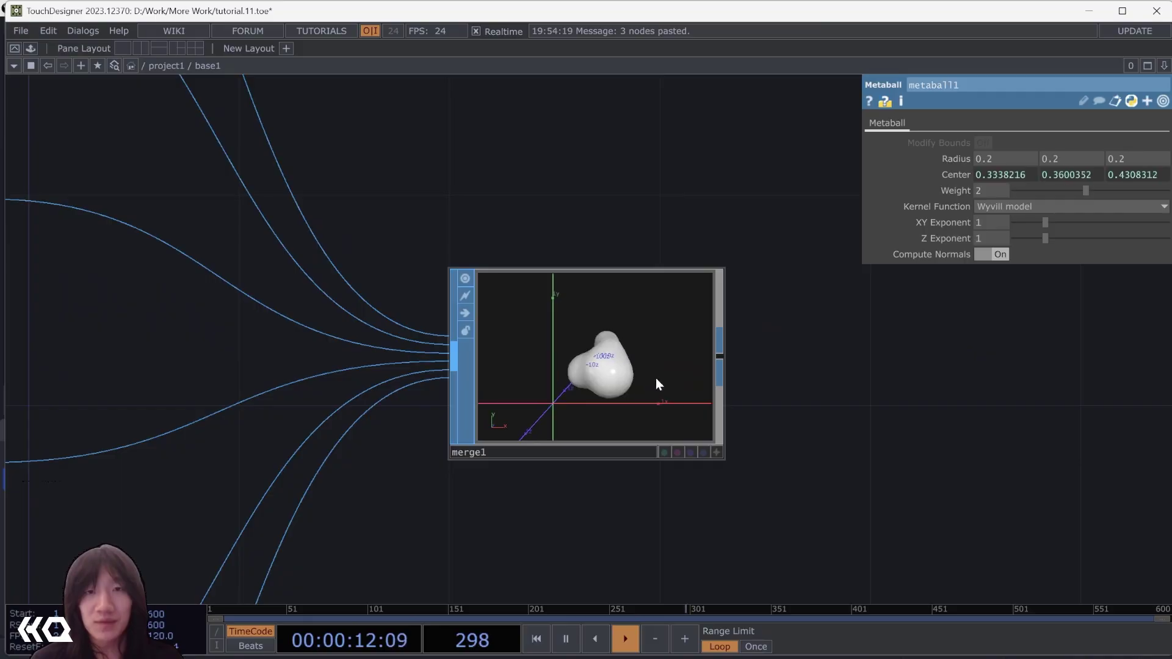
{"action": "scroll", "coordinate": [655, 380], "scroll_direction": "down", "scroll_amount": 1}
{"action": "scroll", "coordinate": [655, 381], "scroll_direction": "down", "scroll_amount": 5}
{"action": "scroll", "coordinate": [696, 405], "scroll_direction": "up", "scroll_amount": 6}
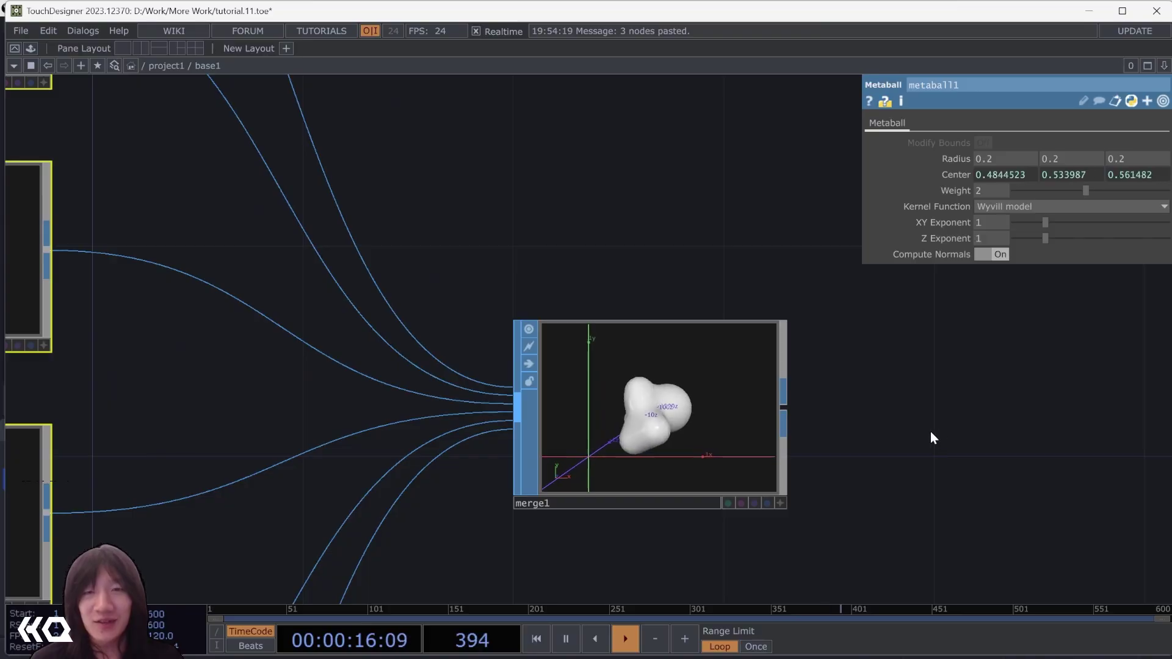
{"action": "scroll", "coordinate": [706, 417], "scroll_direction": "down", "scroll_amount": 2}
{"action": "left_click_drag", "start_coordinate": [748, 421], "coordinate": [702, 409]}
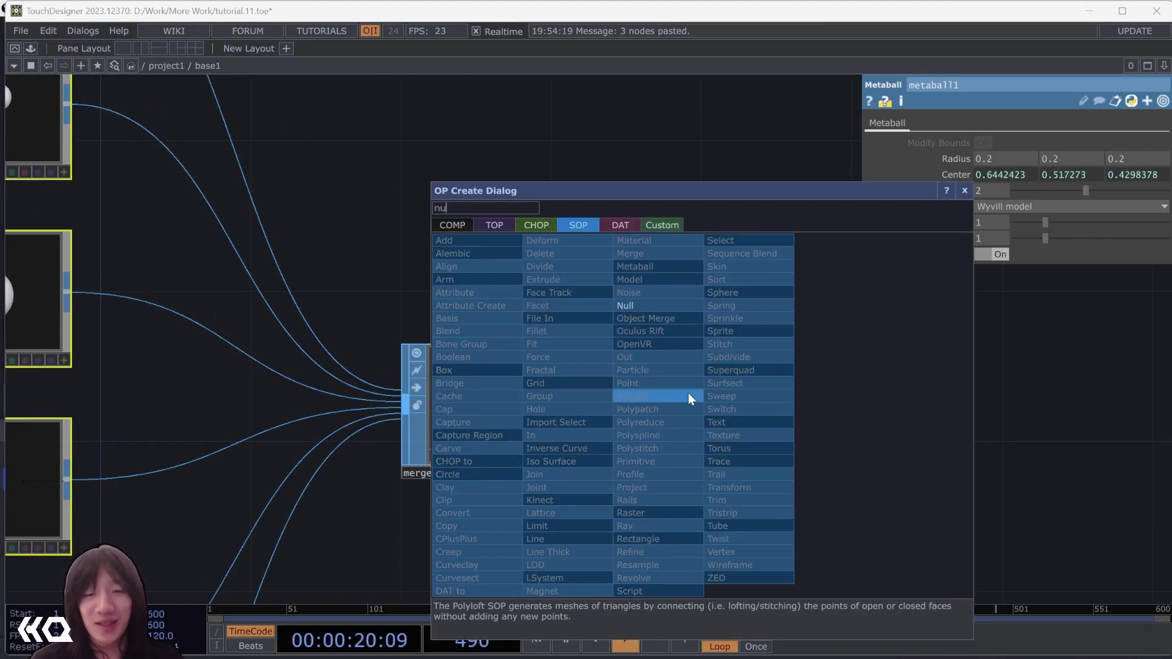
{"action": "key", "text": "Escape"}
{"action": "left_click", "coordinate": [732, 403]}
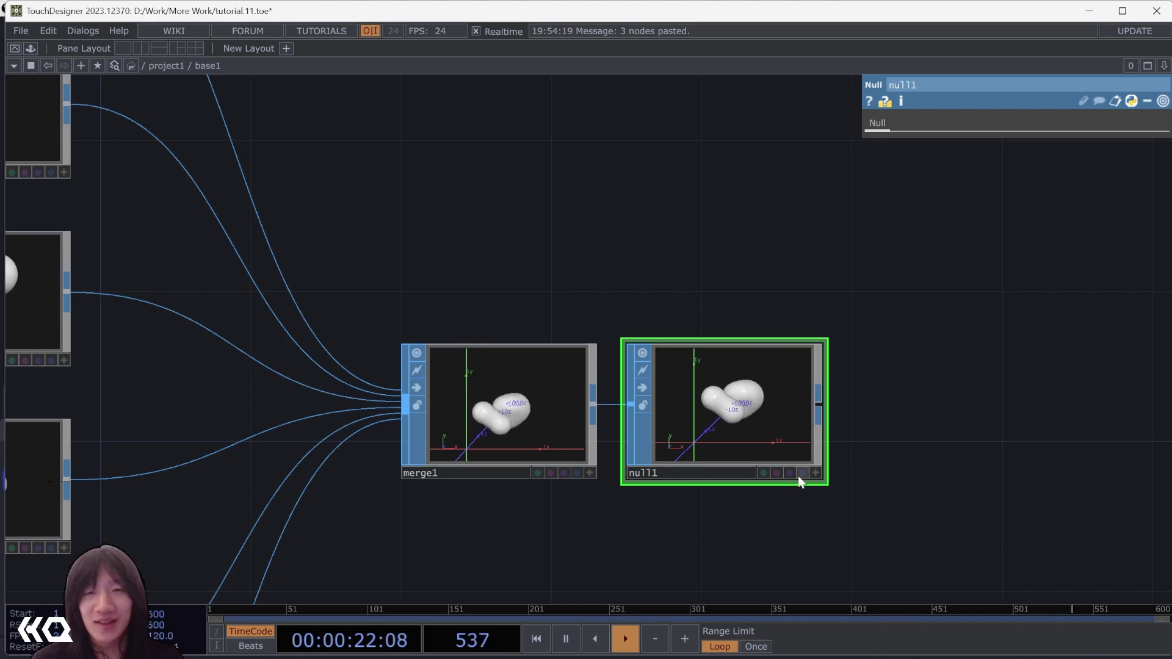
- Append a Geometry COMP to the output of null1
{"action": "scroll", "coordinate": [861, 464], "scroll_direction": "down", "scroll_amount": 1}
{"action": "scroll", "coordinate": [861, 457], "scroll_direction": "down", "scroll_amount": 2}
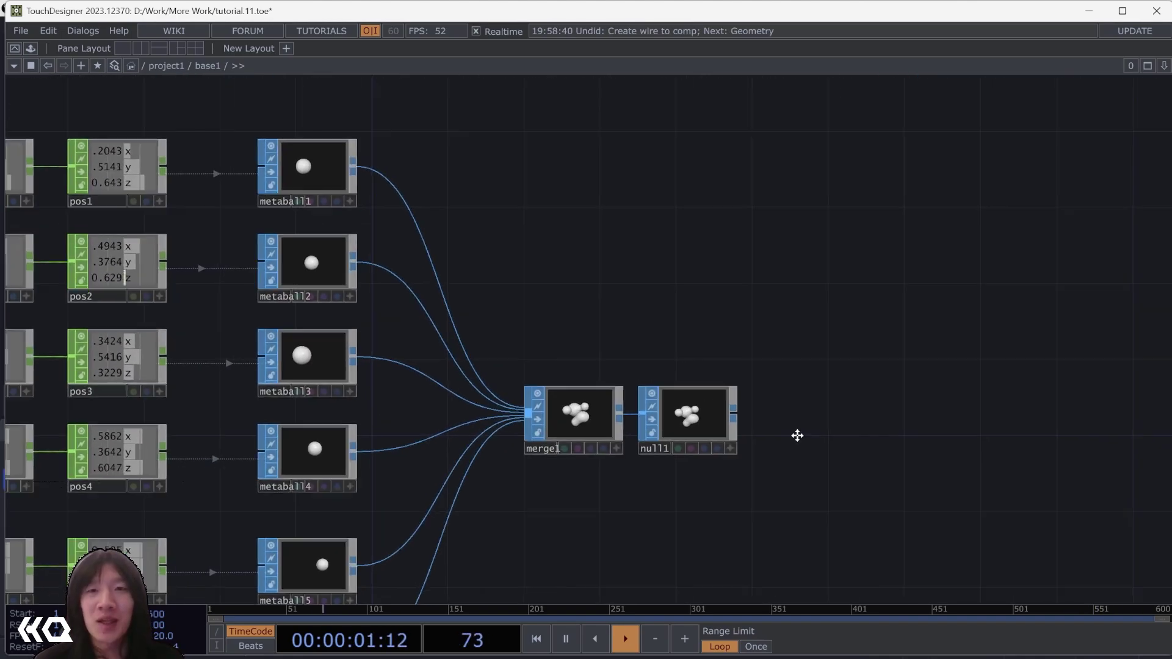
{"action": "left_click_drag", "start_coordinate": [796, 434], "coordinate": [584, 469]}
{"action": "left_click_drag", "start_coordinate": [670, 471], "coordinate": [489, 396]}
{"action": "key", "text": "Tab"}
{"action": "left_click", "coordinate": [371, 216]}
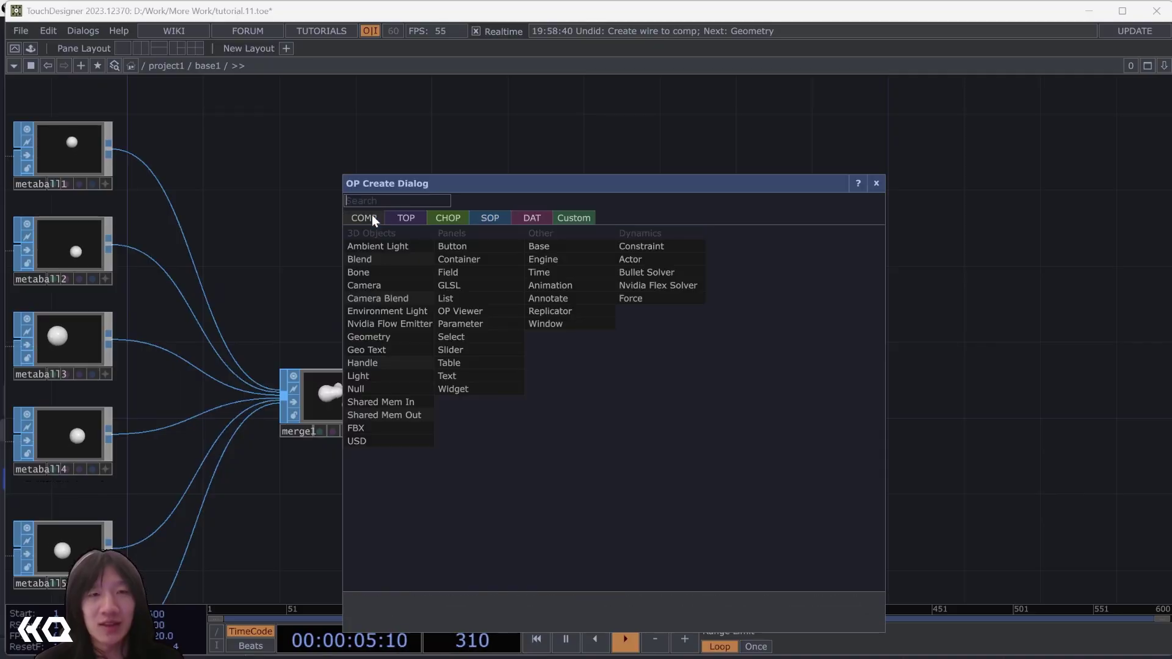
{"action": "left_click", "coordinate": [386, 339]}
{"action": "left_click", "coordinate": [603, 400]}
{"action": "left_click_drag", "start_coordinate": [640, 368], "coordinate": [576, 364]}
- Add a Camera COMP above the geometry component and a Light COMP beside the camera
{"action": "key", "text": "Tab"}
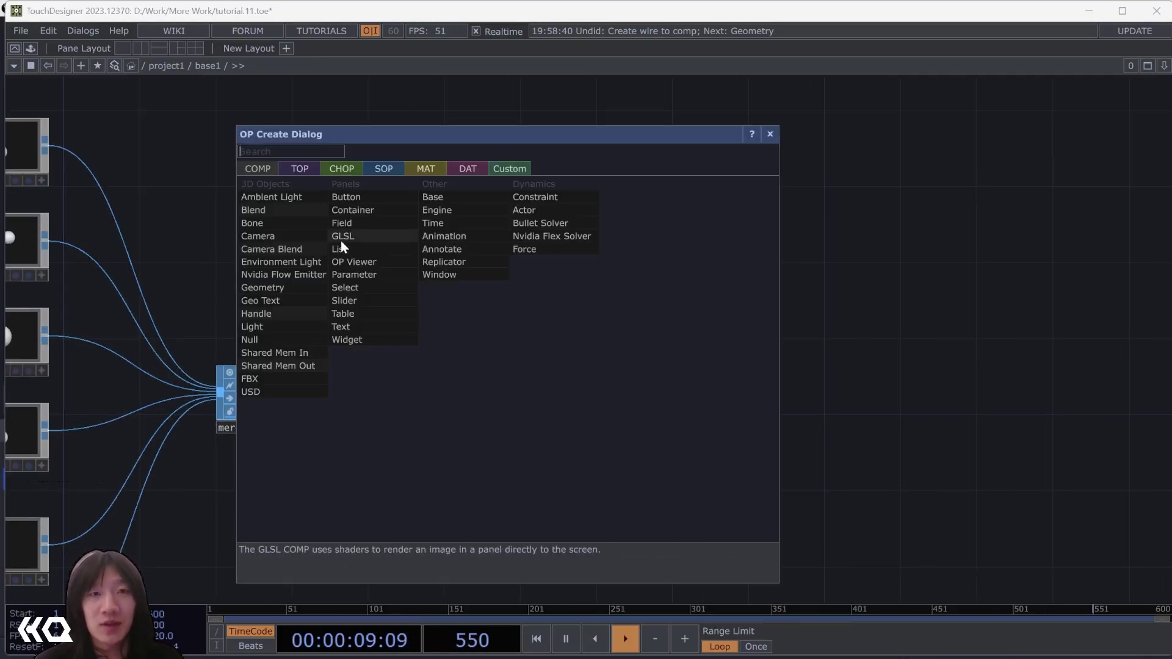
{"action": "type", "text": "c"}
{"action": "left_click", "coordinate": [308, 238]}
{"action": "left_click", "coordinate": [537, 284]}
{"action": "key", "text": "Tab"}
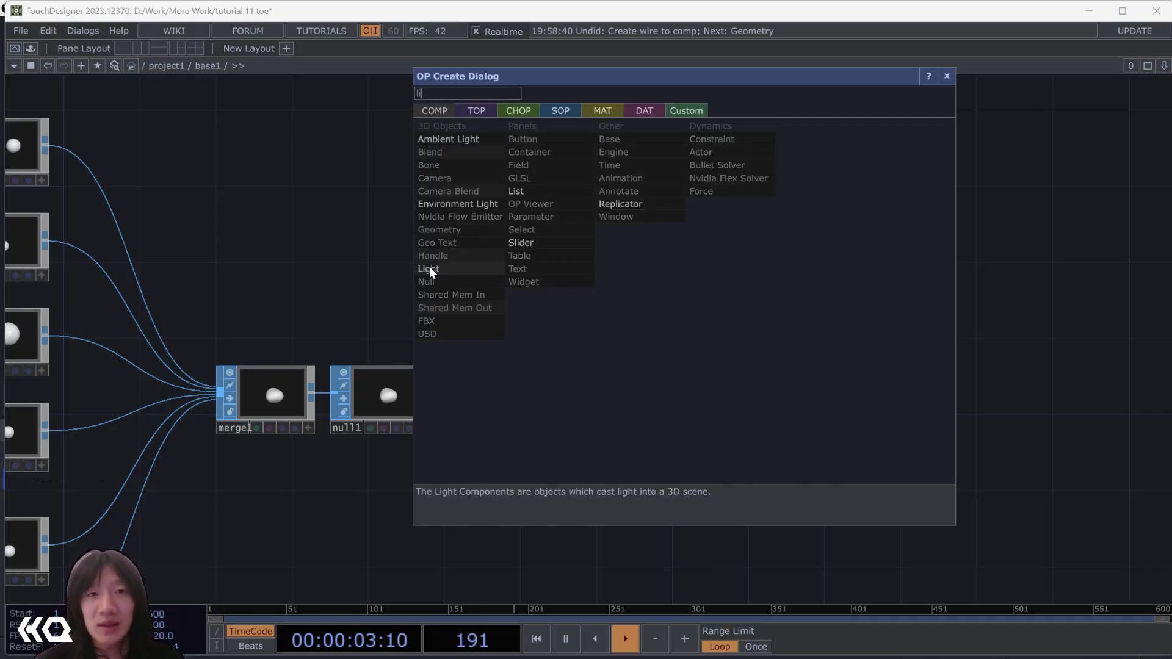
{"action": "left_click", "coordinate": [430, 269]}
{"action": "left_click", "coordinate": [676, 318]}
- Add a Phong MAT below geo2 and assign it to geo2 as its material
{"action": "key", "text": "Tab"}
{"action": "left_click", "coordinate": [508, 242]}
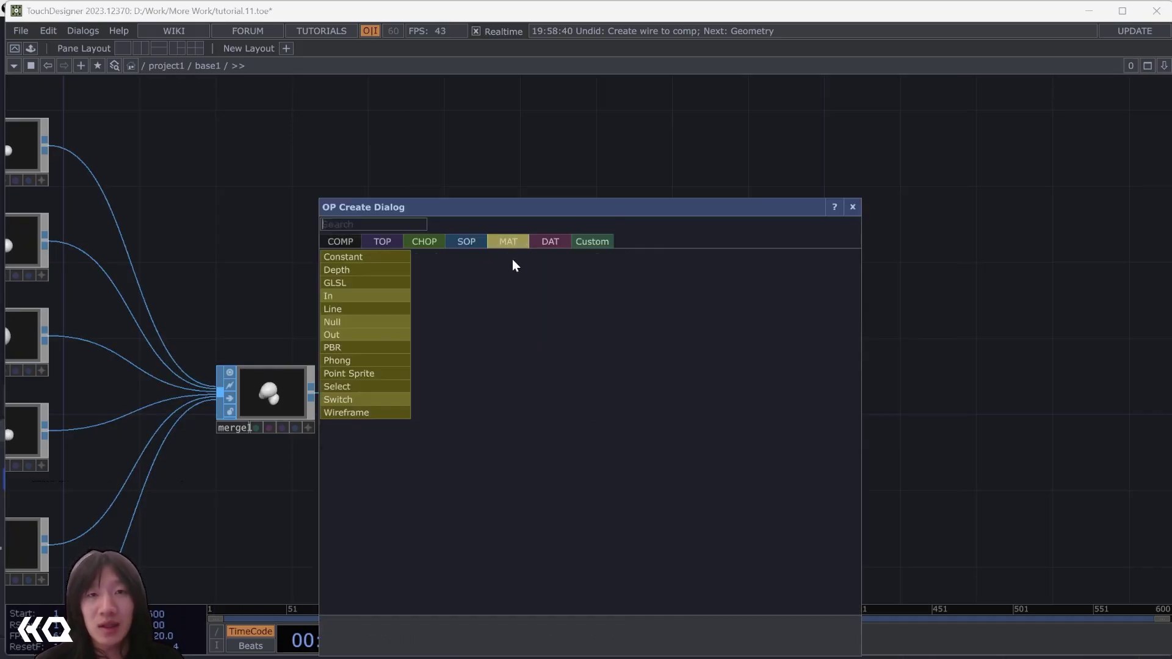
{"action": "left_click", "coordinate": [358, 360]}
{"action": "left_click", "coordinate": [545, 507]}
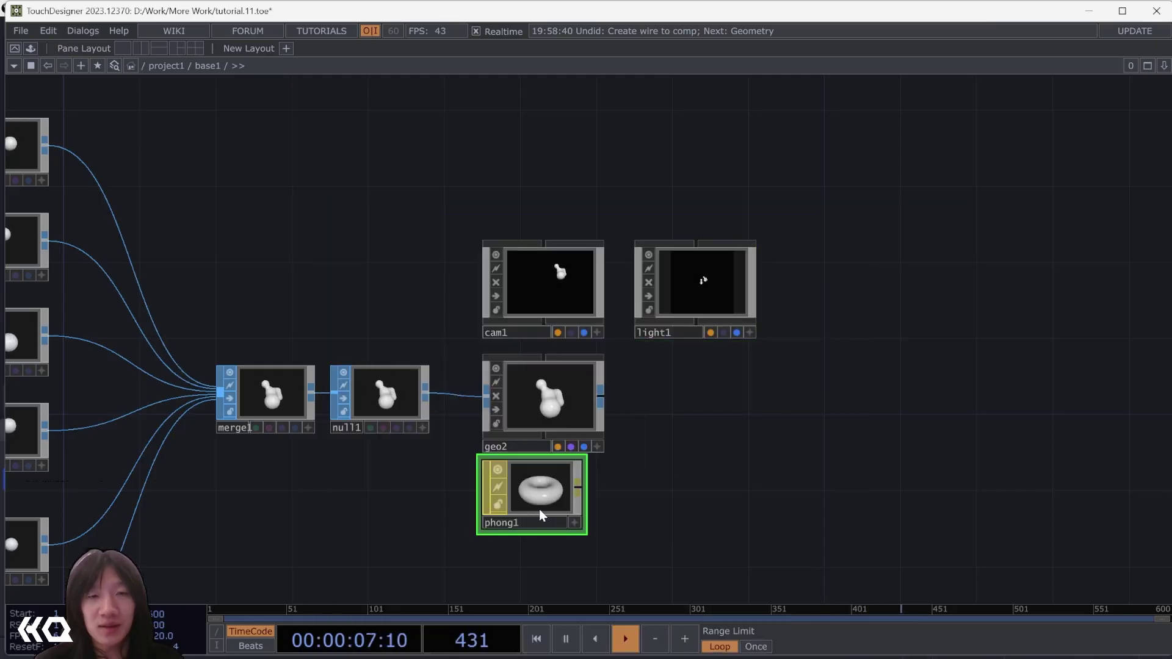
{"action": "left_click_drag", "start_coordinate": [540, 488], "coordinate": [559, 398]}
{"action": "left_click", "coordinate": [561, 398]}
- Add a Render TOP next to geo2, below the light
{"action": "key", "text": "Tab"}
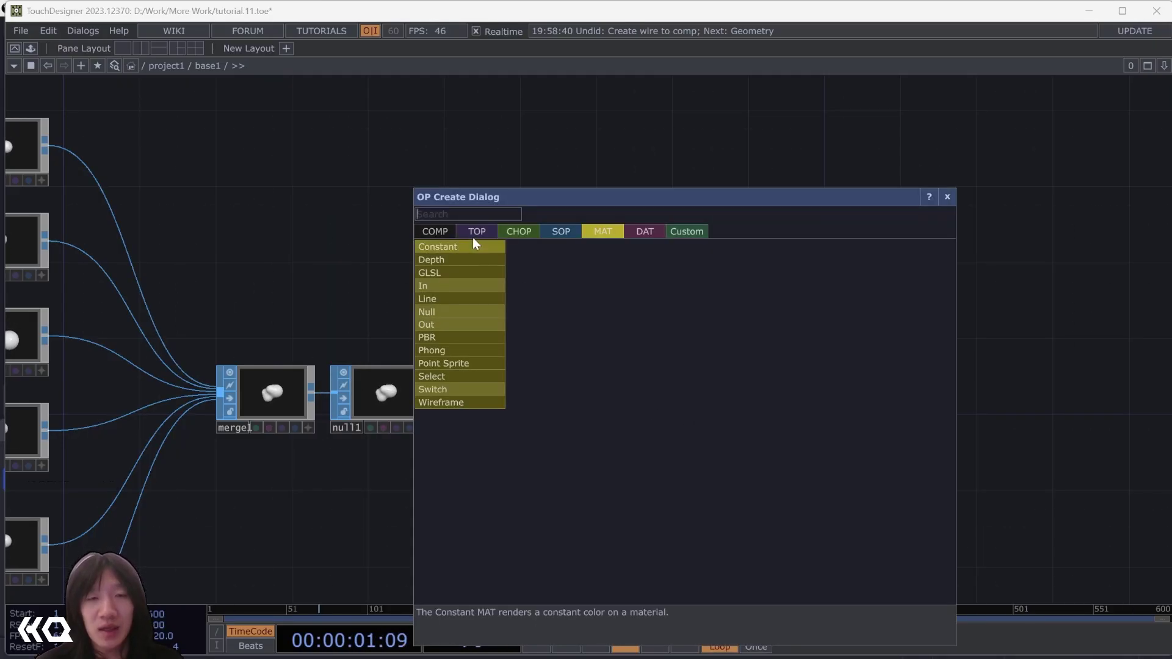
{"action": "left_click", "coordinate": [473, 234]}
{"action": "type", "text": "render"}
{"action": "left_click", "coordinate": [705, 389]}
{"action": "left_click", "coordinate": [684, 402]}
- Set the resolution of render1 to 1080 by 1080
{"action": "key", "text": "p"}
{"action": "left_click", "coordinate": [1044, 122]}
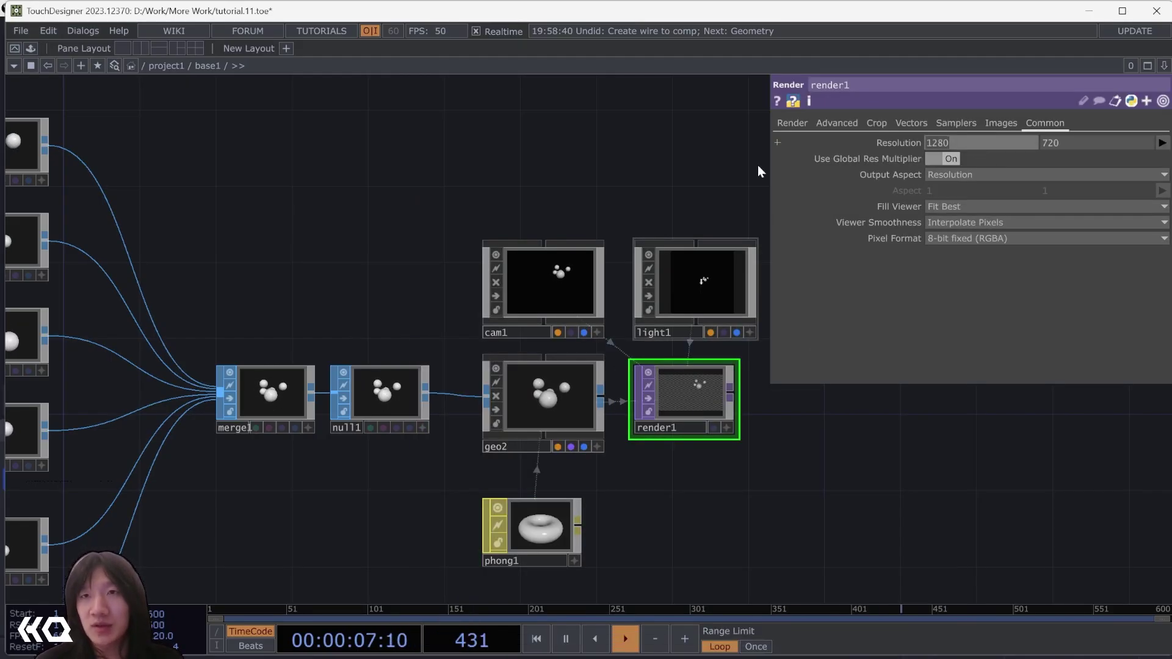
{"action": "type", "text": "1080"}
{"action": "key", "text": "Tab"}
{"action": "type", "text": "1"}
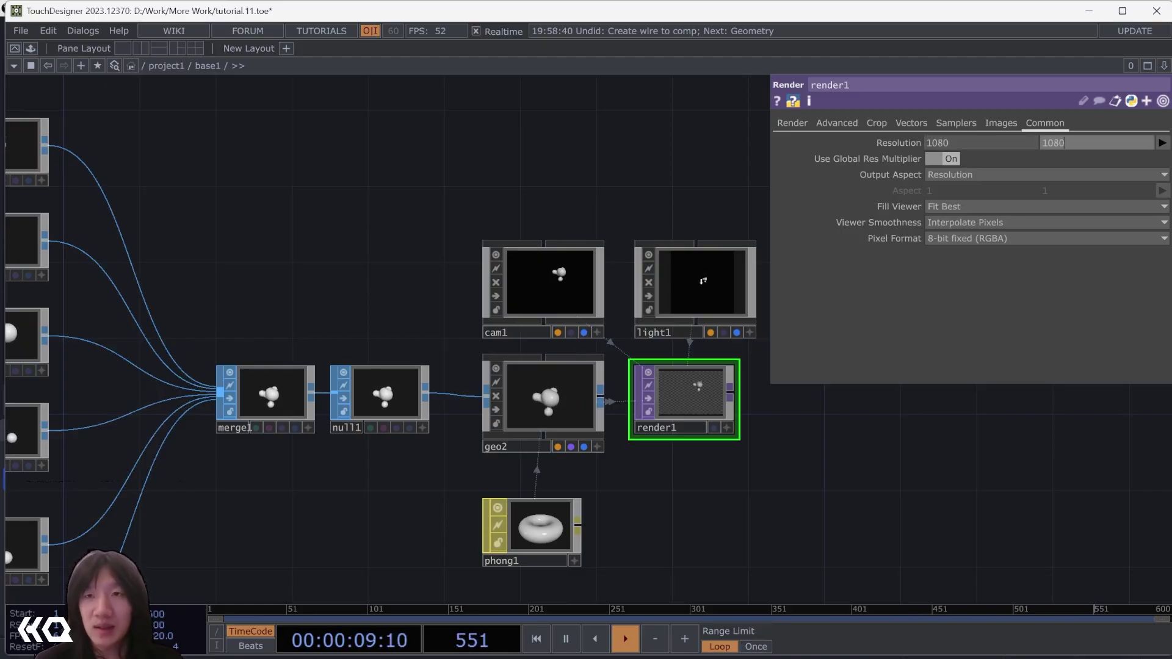
{"action": "type", "text": "080"}
{"action": "key", "text": "Return"}
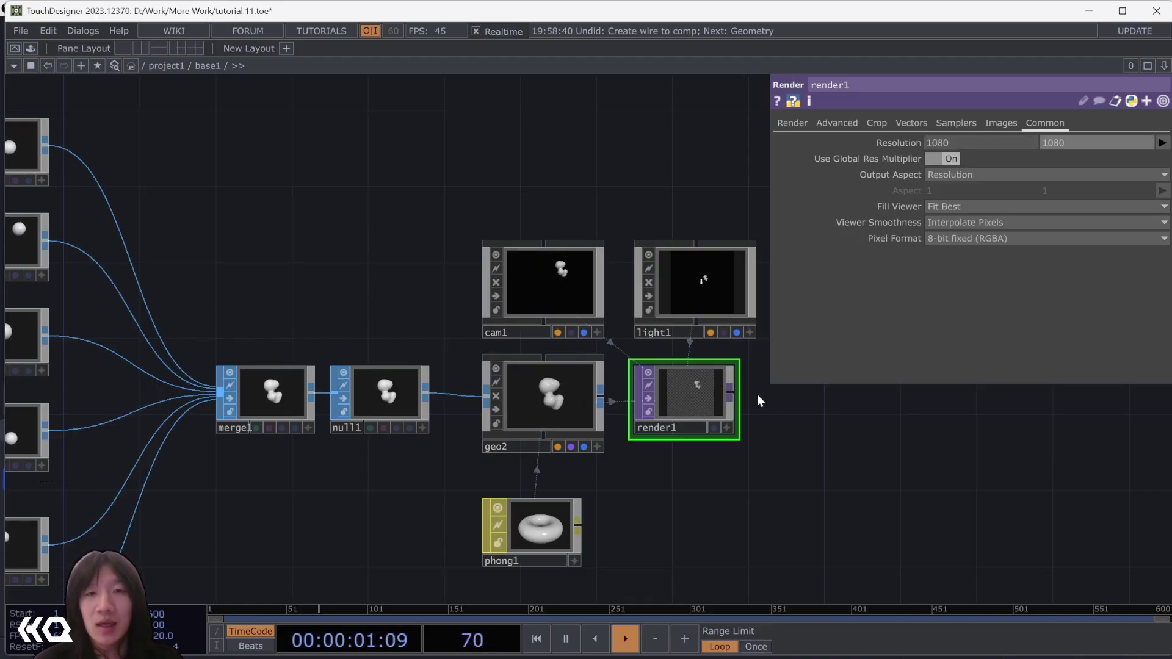
- Add a Rectangle SOP below metaball6
{"action": "scroll", "coordinate": [708, 479], "scroll_direction": "down", "scroll_amount": 2}
{"action": "left_click_drag", "start_coordinate": [312, 578], "coordinate": [491, 457]}
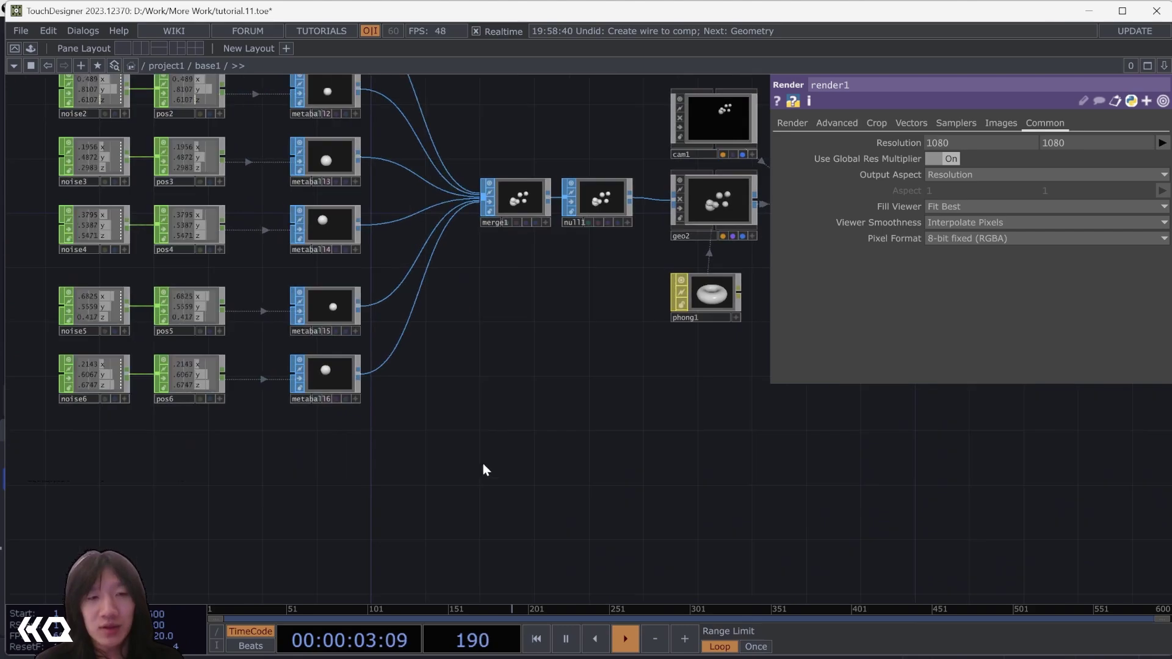
{"action": "left_click_drag", "start_coordinate": [610, 405], "coordinate": [505, 466]}
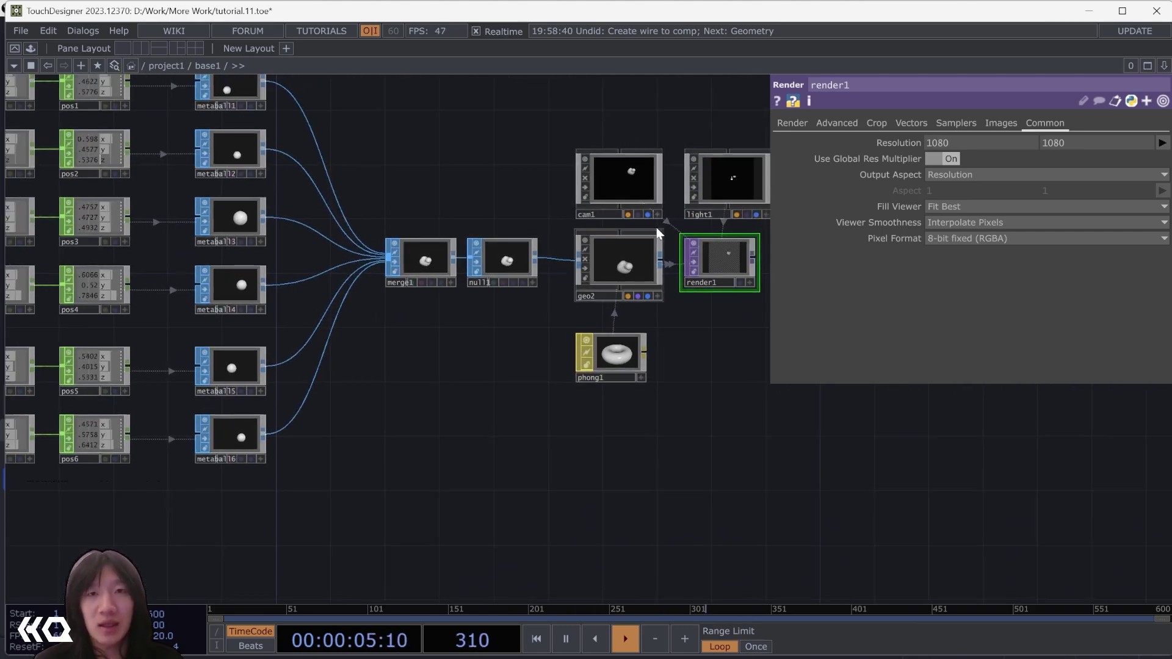
{"action": "left_click_drag", "start_coordinate": [278, 533], "coordinate": [321, 498]}
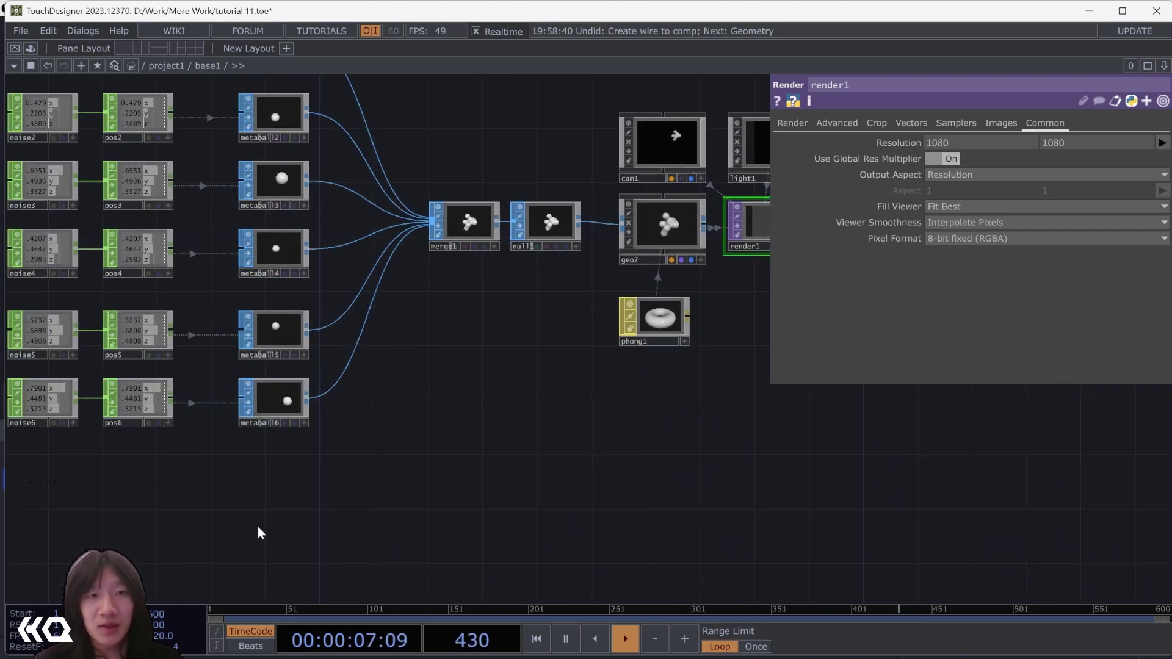
{"action": "key", "text": "Tab"}
{"action": "left_click", "coordinate": [148, 246]}
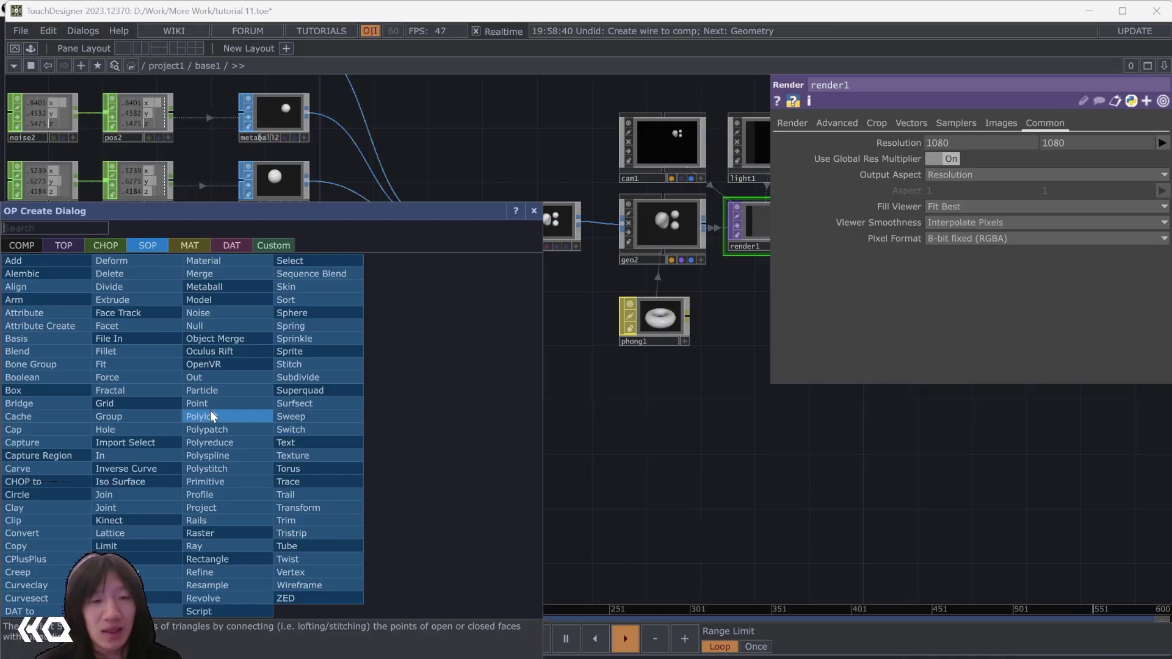
{"action": "left_click", "coordinate": [208, 559]}
{"action": "left_click", "coordinate": [281, 482]}
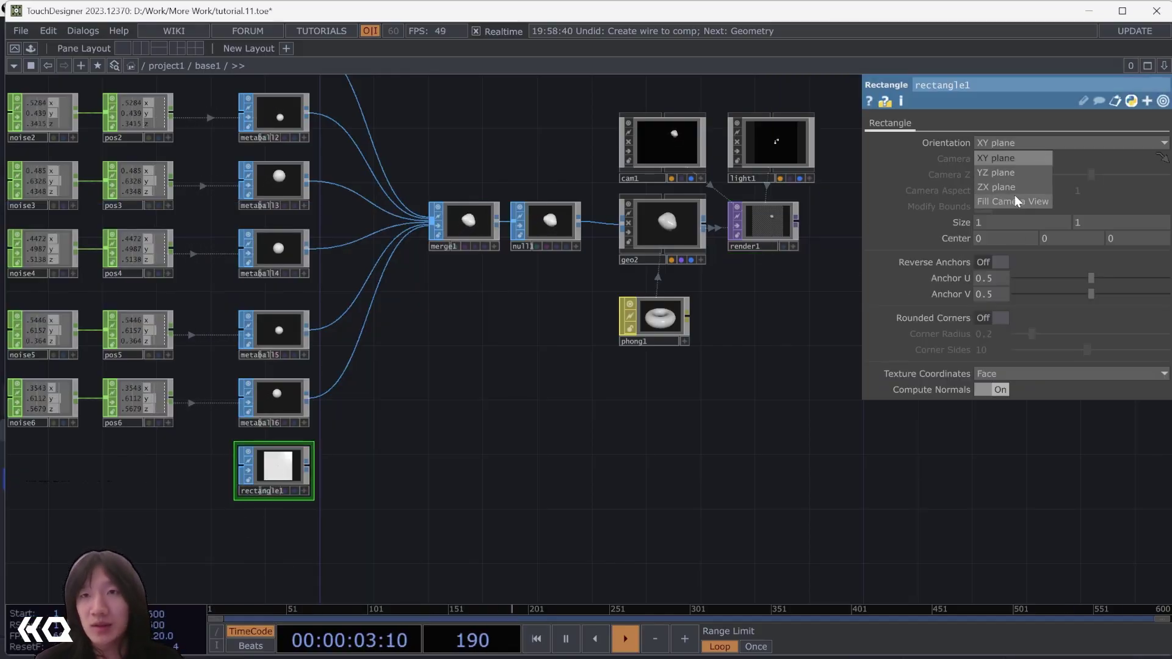
- Set the rectangle's orientation to ZX plane and its size to 5 by 5
{"action": "left_click", "coordinate": [1013, 189]}
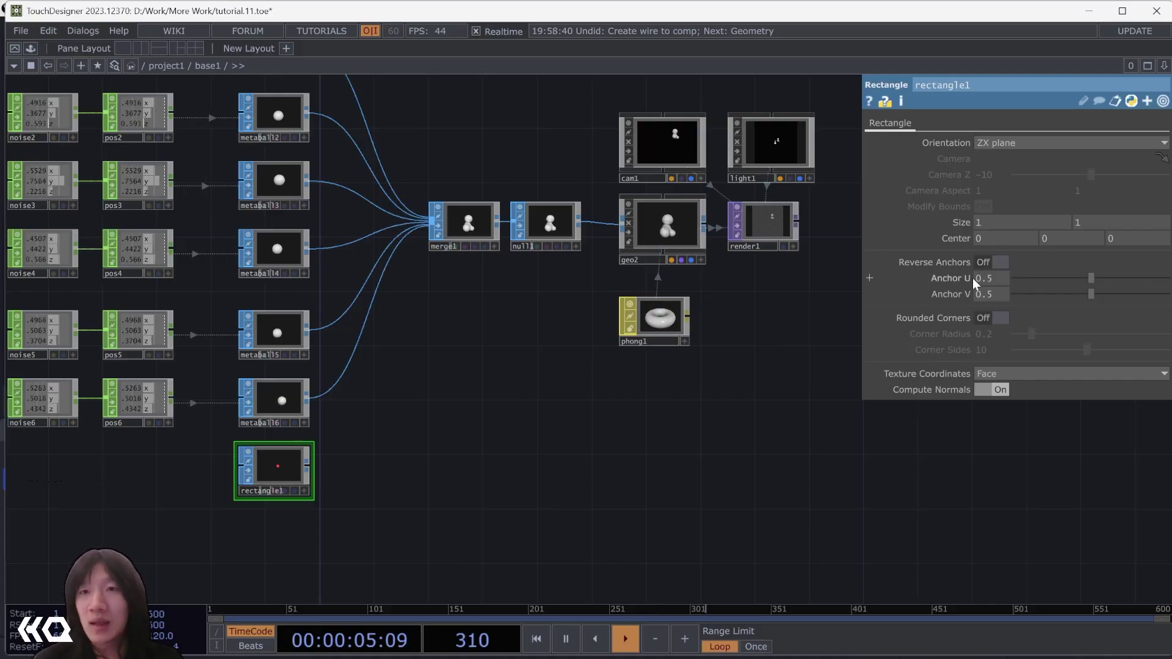
{"action": "type", "text": "5"}
{"action": "key", "text": "Tab"}
{"action": "type", "text": "5"}
{"action": "key", "text": "Return"}
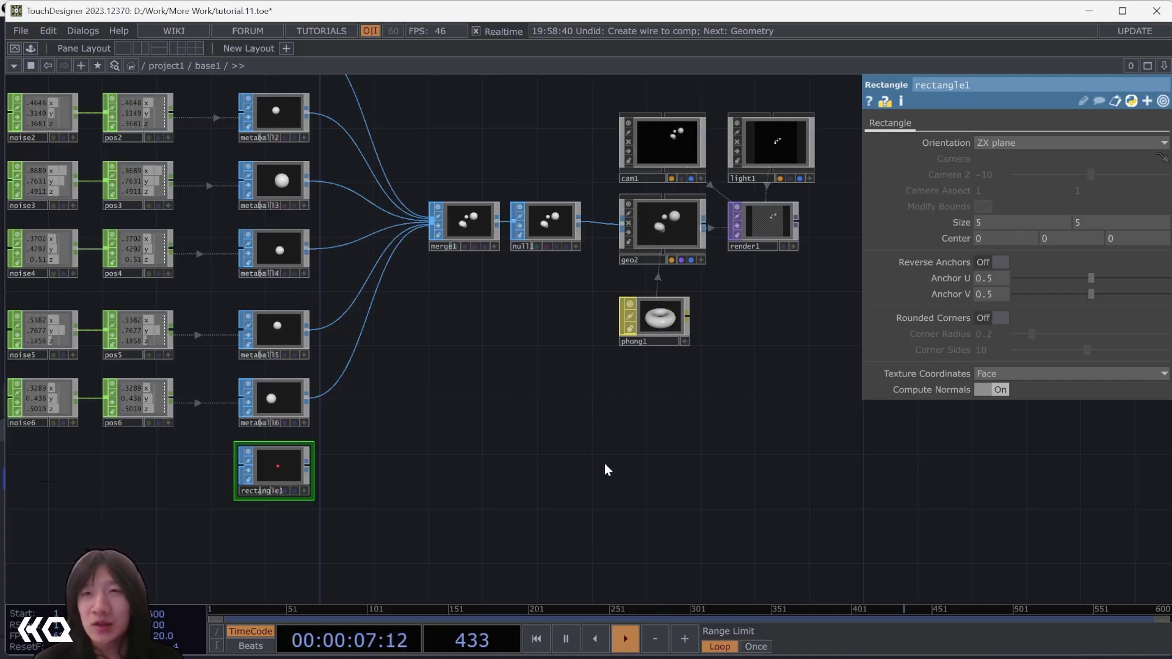
- Append a Null SOP to the rectangle's output, placed below null1
{"action": "left_click", "coordinate": [310, 467]}
{"action": "left_click", "coordinate": [496, 469]}
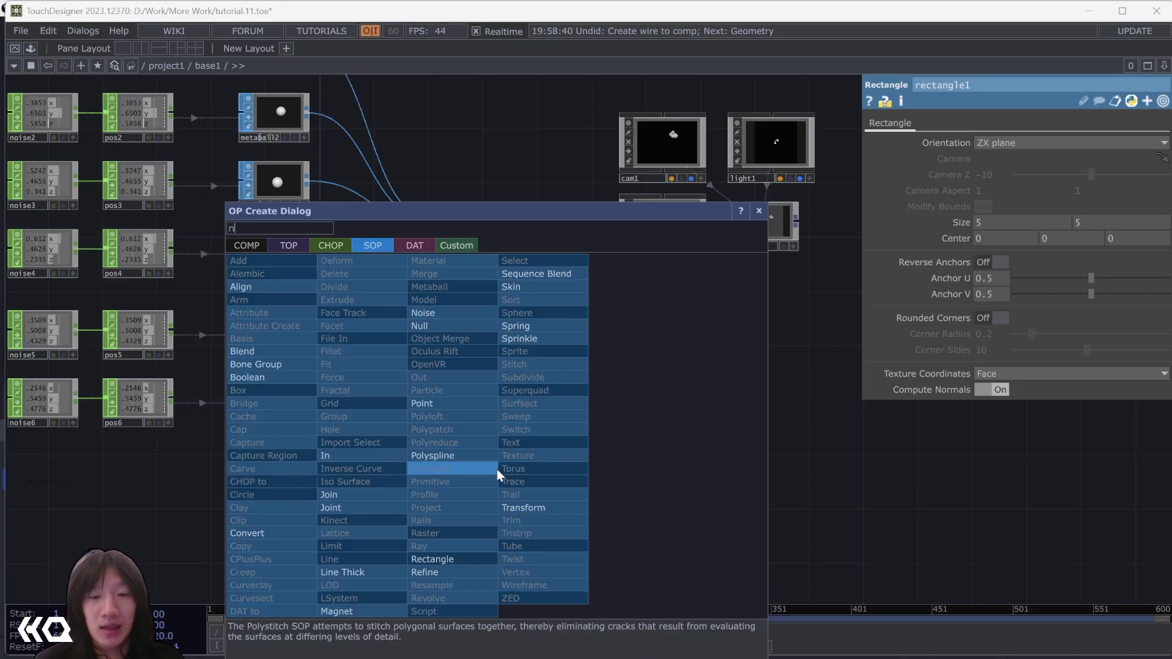
{"action": "left_click", "coordinate": [461, 367]}
{"action": "left_click", "coordinate": [551, 467]}
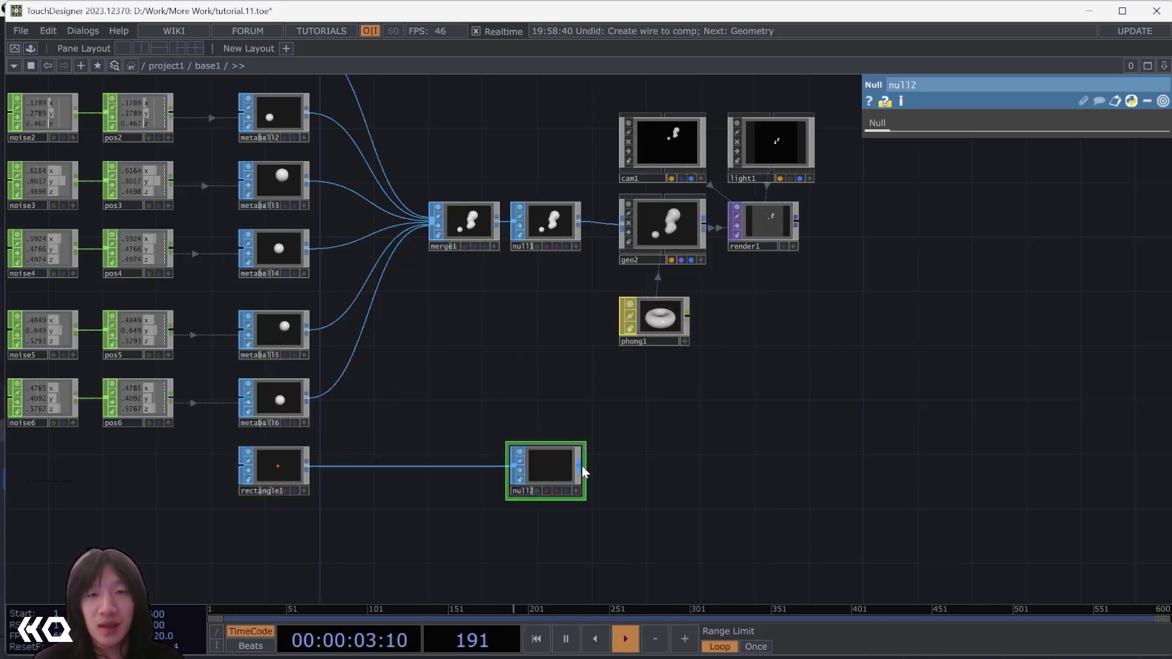
- Append a Geometry COMP to the output of null2
{"action": "left_click", "coordinate": [581, 467]}
{"action": "left_click", "coordinate": [684, 473]}
{"action": "left_click", "coordinate": [450, 247]}
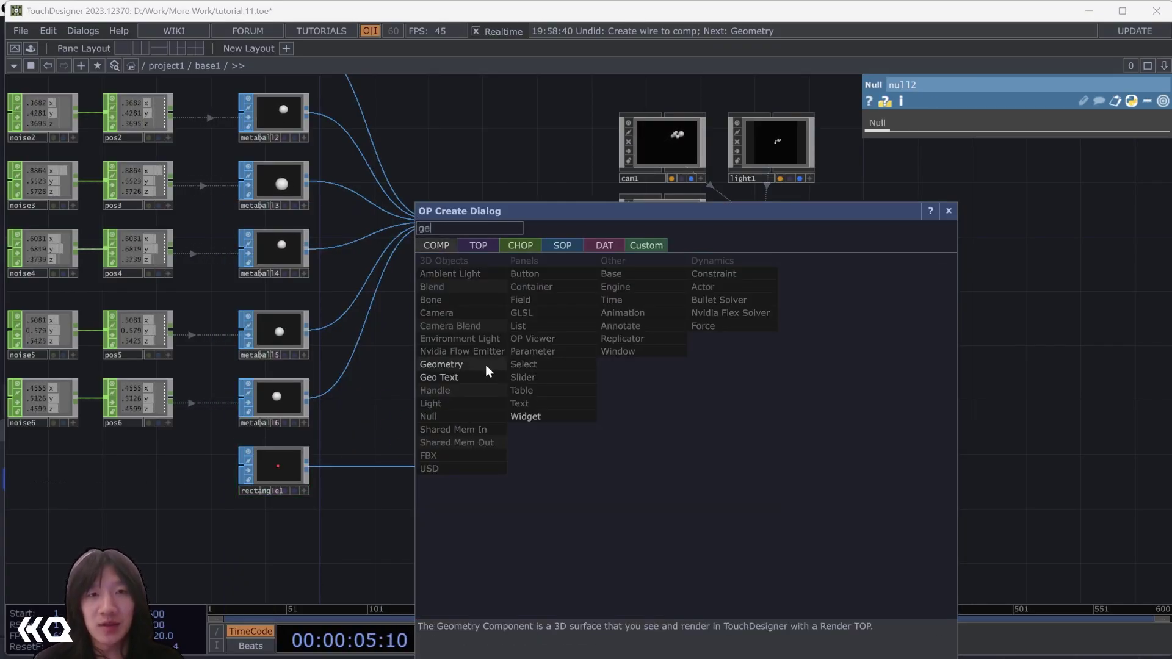
{"action": "left_click", "coordinate": [485, 364]}
{"action": "left_click", "coordinate": [670, 463]}
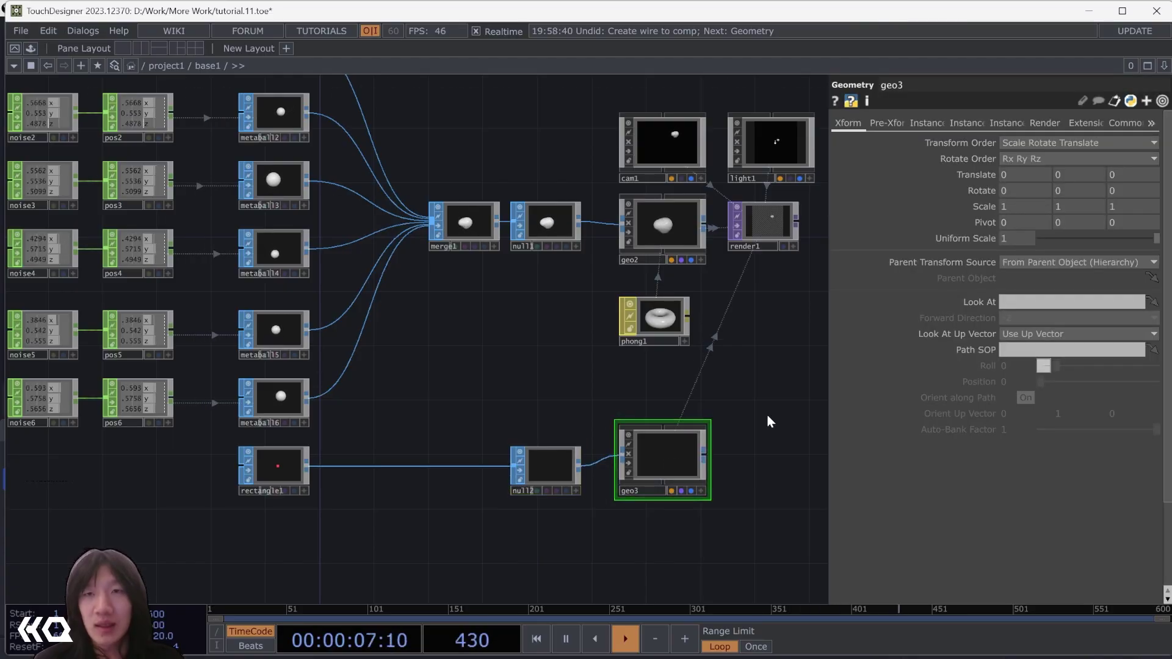
- Add a second Phong MAT below geo3 and assign it to geo3 as its material
{"action": "key", "text": "Tab"}
{"action": "left_click", "coordinate": [681, 236]}
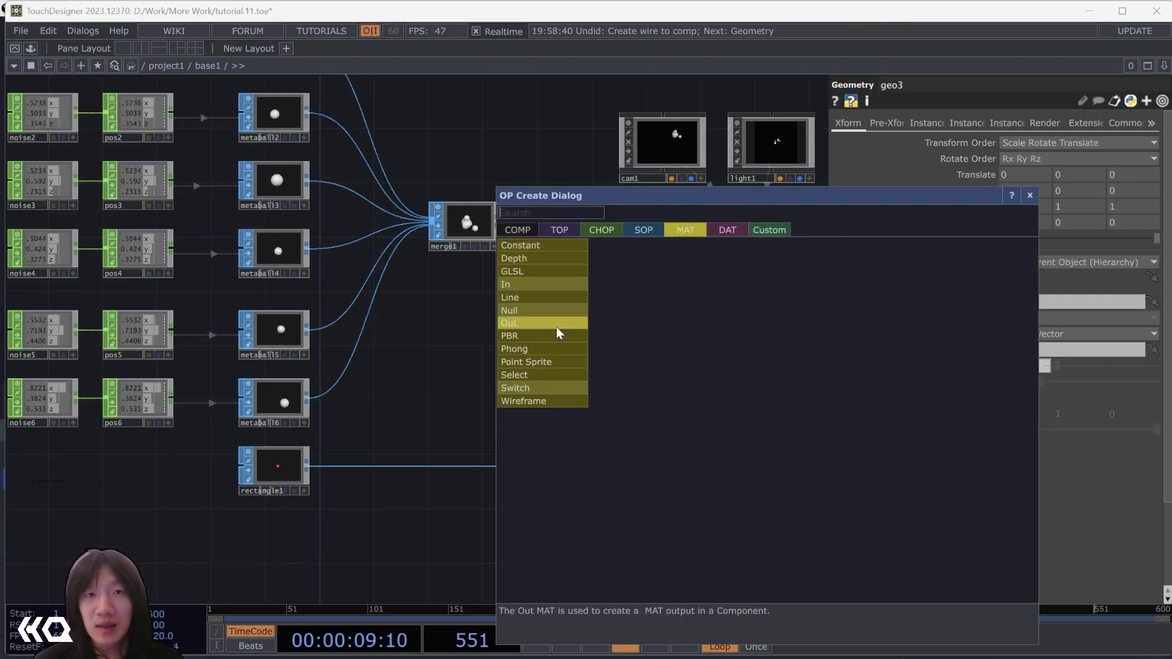
{"action": "left_click", "coordinate": [555, 347]}
{"action": "left_click", "coordinate": [656, 542]}
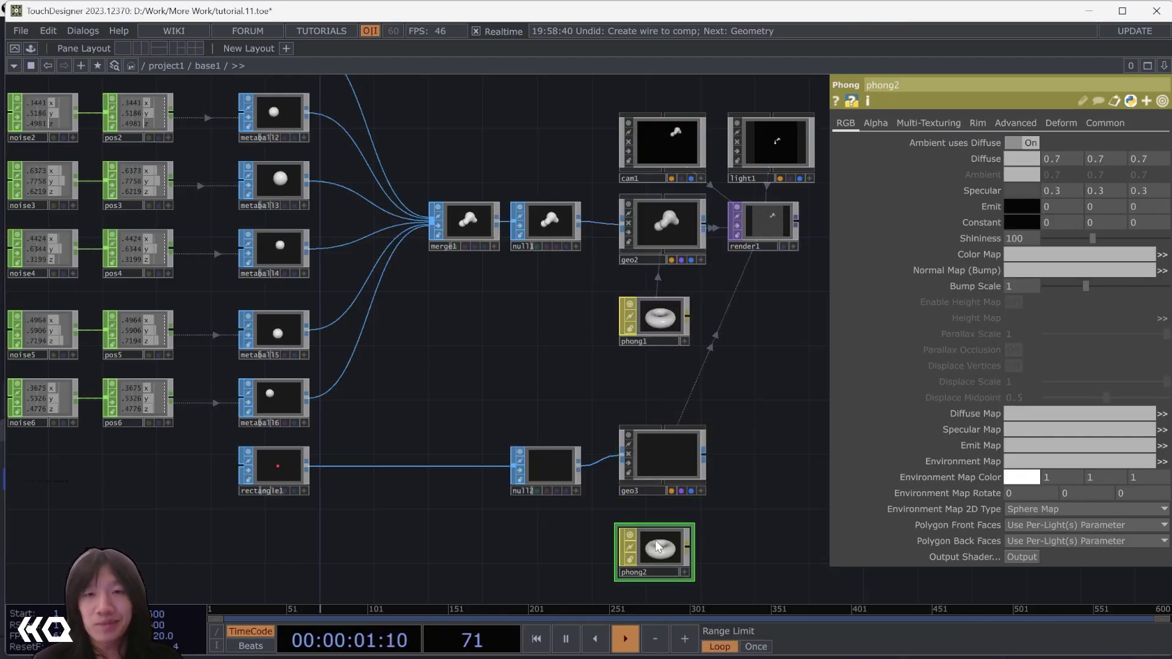
{"action": "left_click_drag", "start_coordinate": [655, 544], "coordinate": [669, 462]}
{"action": "left_click", "coordinate": [672, 446]}
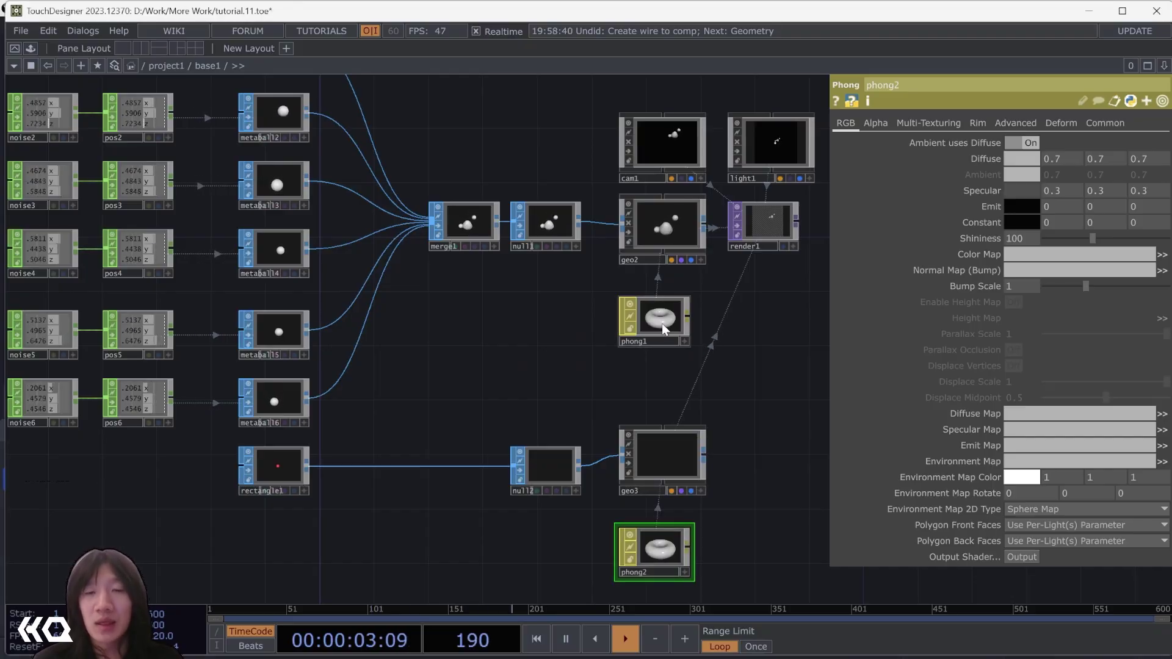
- Set the diffuse color of phong1 to blue (0, 0.18431, 1) and inspect render1
{"action": "left_click", "coordinate": [662, 323]}
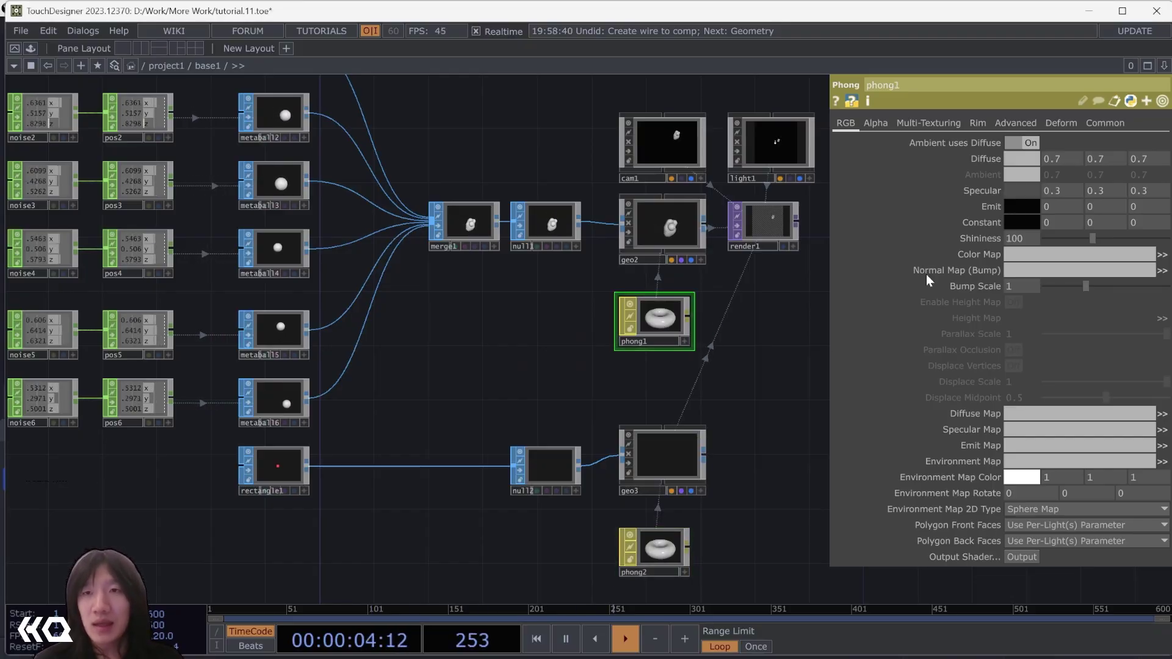
{"action": "left_click", "coordinate": [1023, 159]}
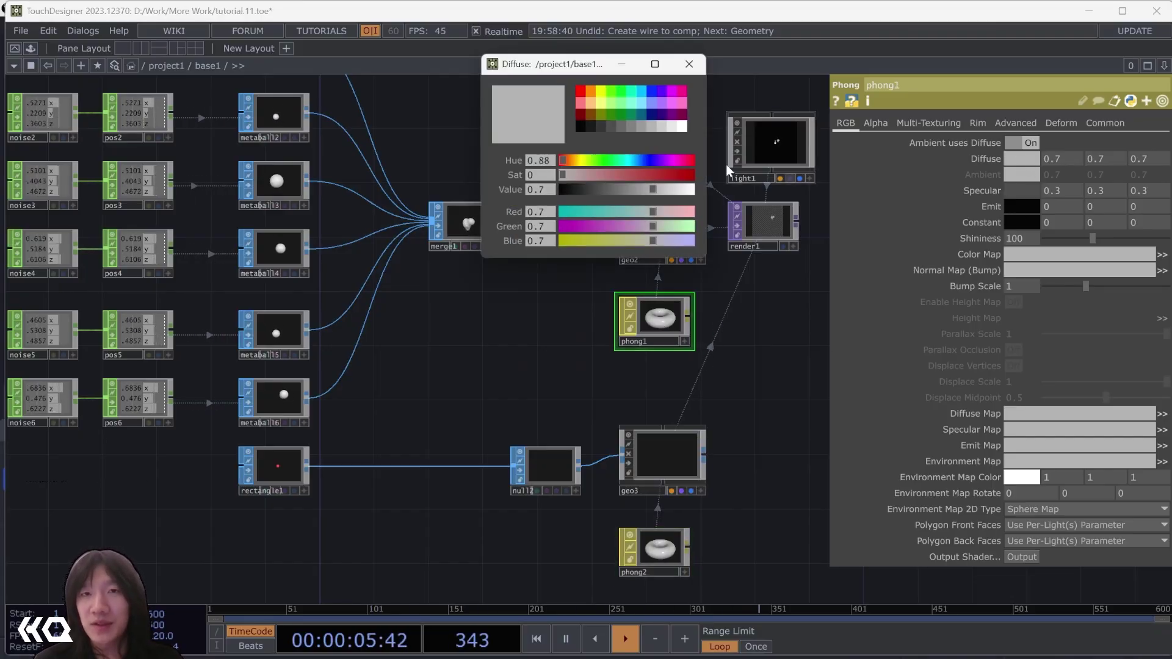
{"action": "left_click", "coordinate": [645, 91]}
{"action": "left_click", "coordinate": [689, 64]}
{"action": "scroll", "coordinate": [523, 328], "scroll_direction": "up", "scroll_amount": 10}
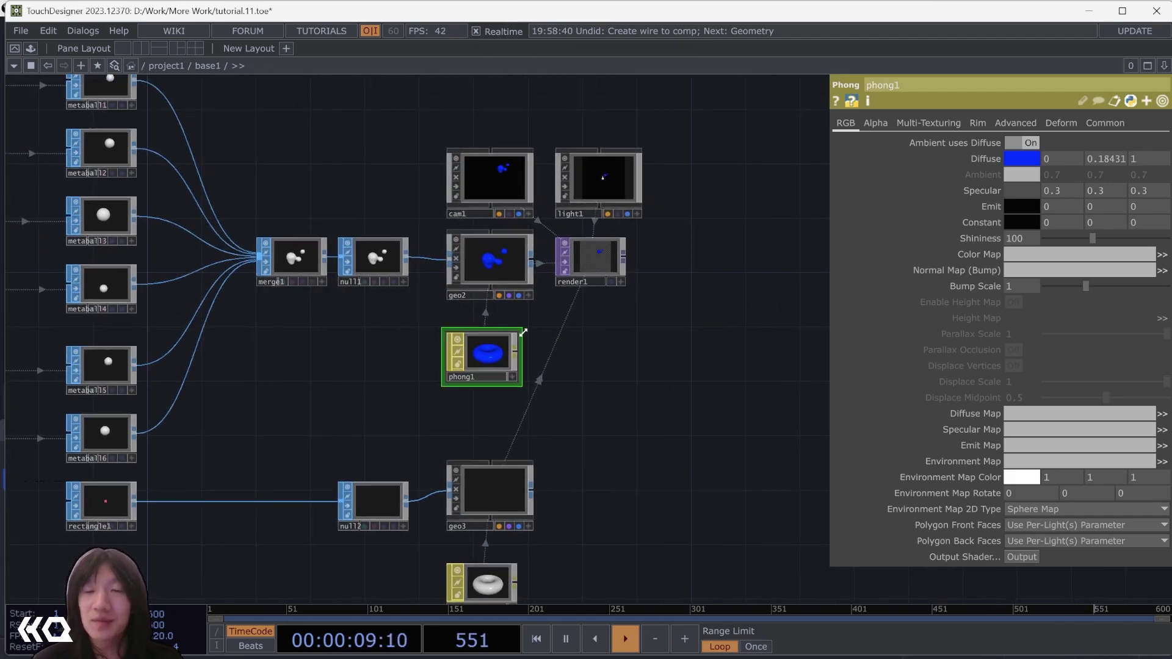
{"action": "left_click_drag", "start_coordinate": [643, 222], "coordinate": [609, 361]}
{"action": "scroll", "coordinate": [609, 361], "scroll_direction": "up", "scroll_amount": 5}
{"action": "scroll", "coordinate": [616, 403], "scroll_direction": "down", "scroll_amount": 3}
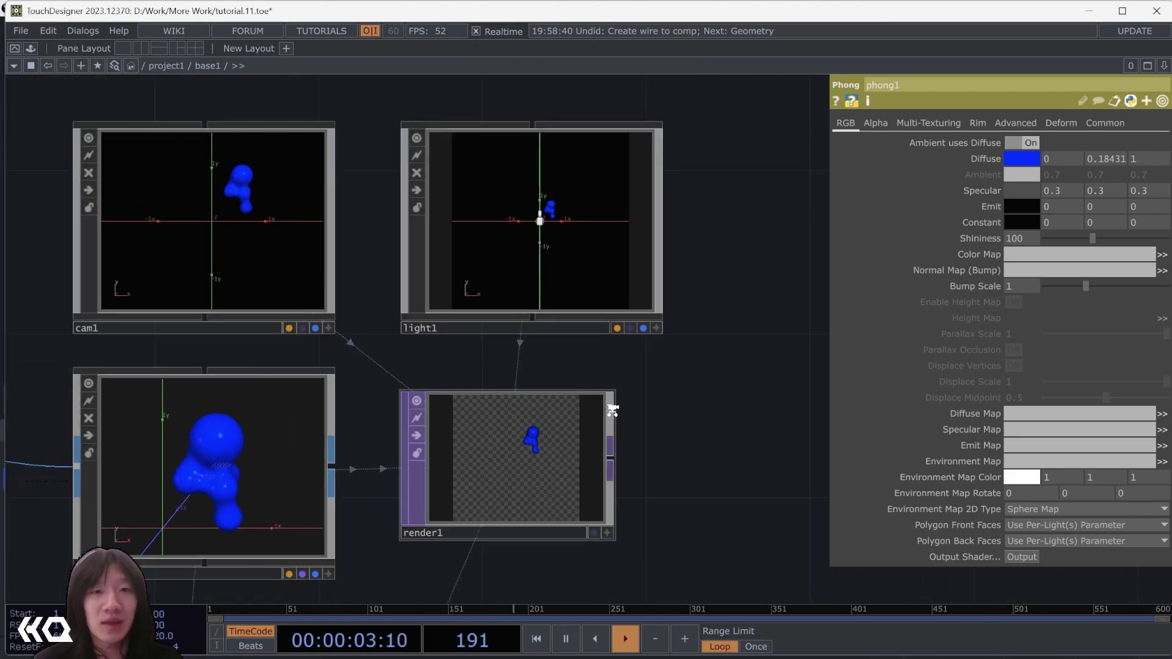
- Append a Null TOP to the output of render1, placed well apart in the network
{"action": "left_click_drag", "start_coordinate": [621, 411], "coordinate": [600, 369]}
{"action": "scroll", "coordinate": [439, 362], "scroll_direction": "down", "scroll_amount": 3}
{"action": "type", "text": "nu"}
{"action": "left_click", "coordinate": [537, 316]}
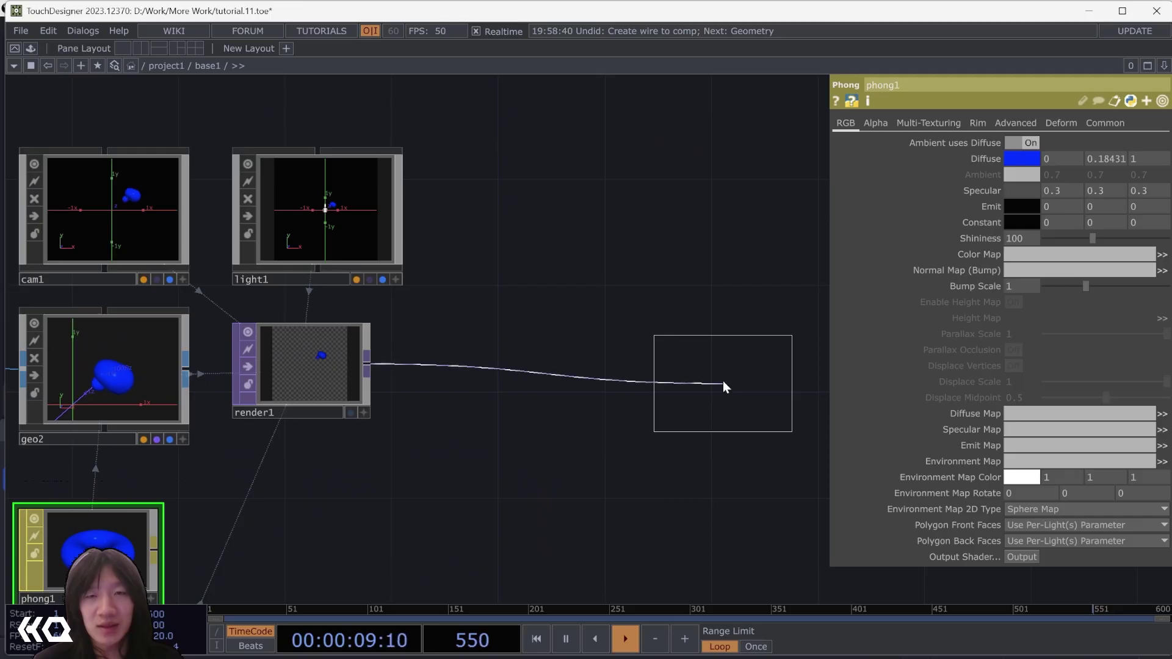
{"action": "left_click", "coordinate": [725, 380]}
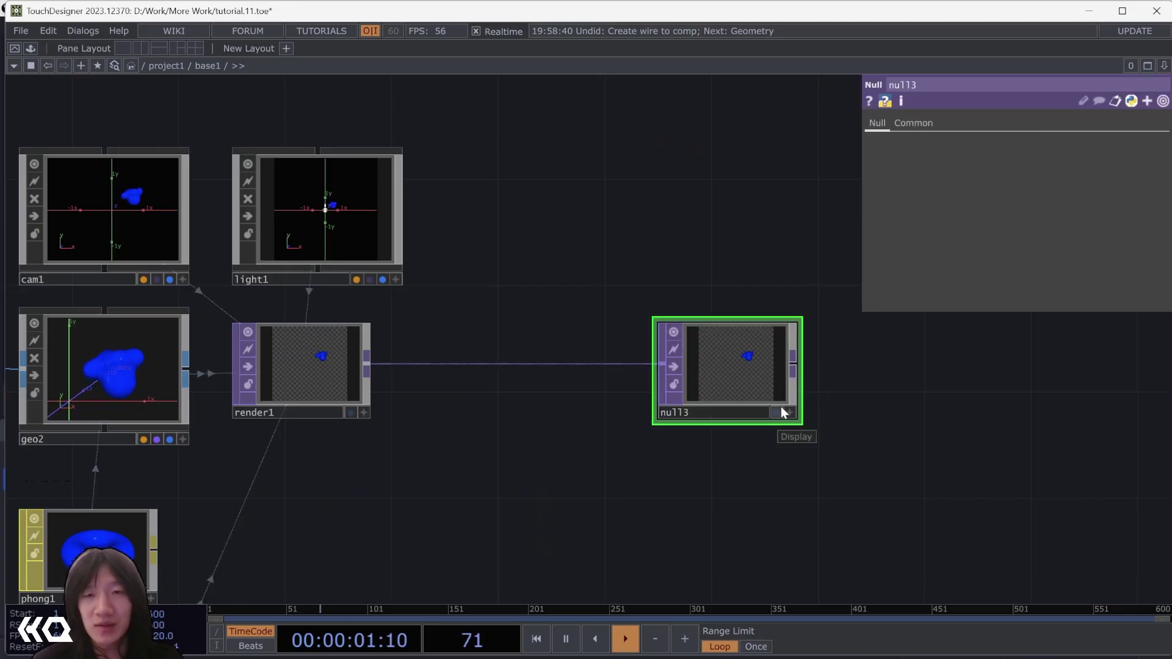
- Open null3 in a floating viewer window, shrink it and place it near the lower edge of the network
{"action": "right_click", "coordinate": [778, 415]}
{"action": "left_click", "coordinate": [779, 367]}
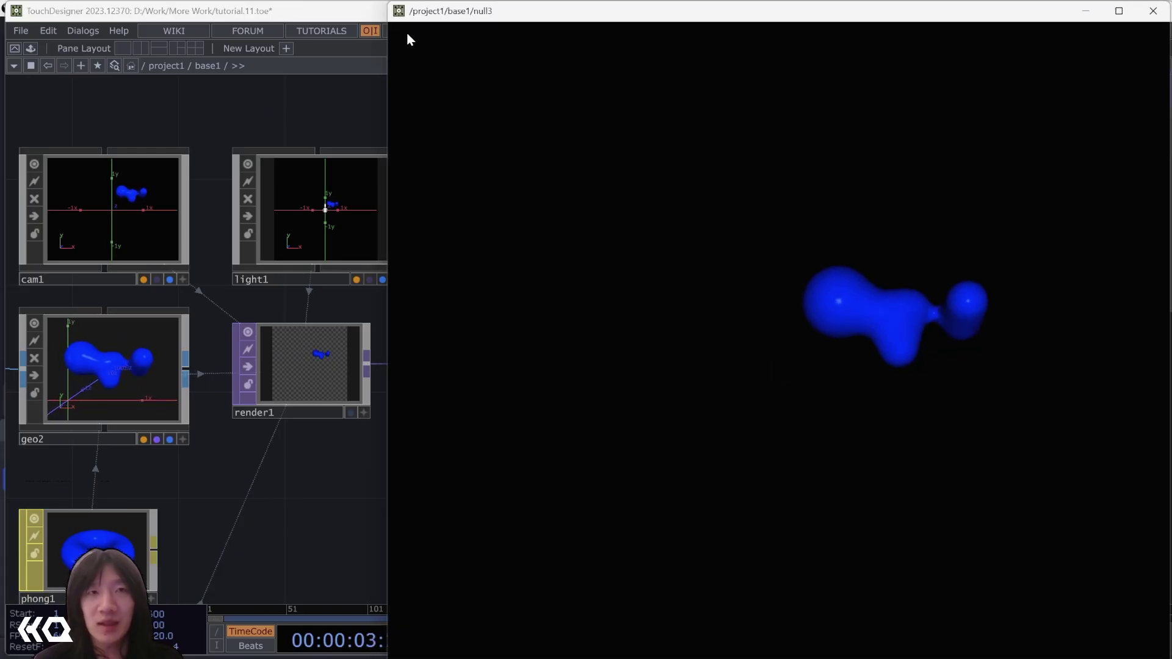
{"action": "left_click_drag", "start_coordinate": [389, 1], "coordinate": [823, 276]}
{"action": "left_click_drag", "start_coordinate": [888, 298], "coordinate": [992, 396]}
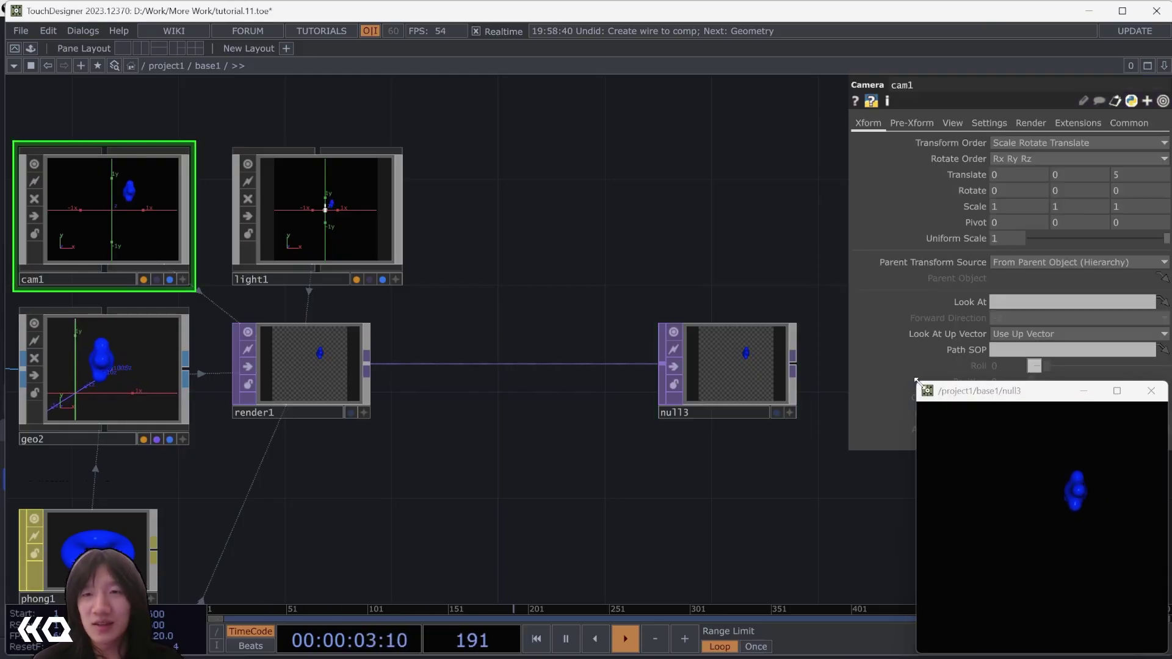
{"action": "left_click_drag", "start_coordinate": [916, 379], "coordinate": [696, 467]}
- Activate the cam1 viewer and orbit the camera so the metaballs appear above the floor at an angle
{"action": "left_click_drag", "start_coordinate": [425, 395], "coordinate": [646, 314]}
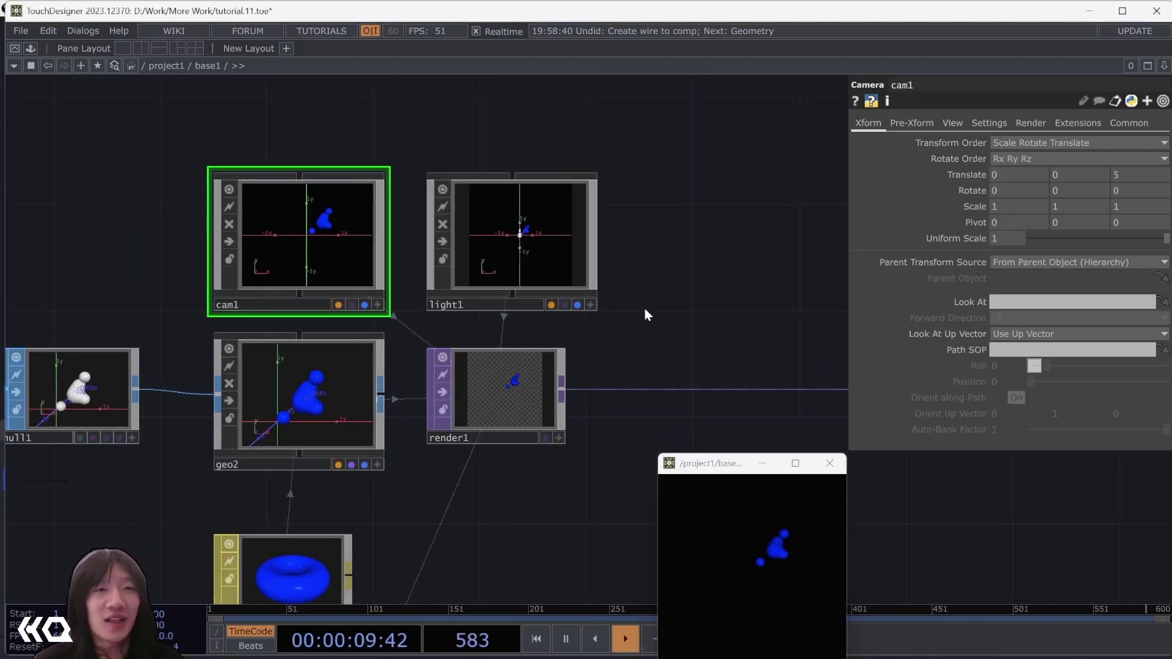
{"action": "left_click", "coordinate": [378, 305]}
{"action": "mouse_move", "coordinate": [304, 249]}
{"action": "left_mouse_down"}
{"action": "mouse_move", "coordinate": [308, 232]}
{"action": "mouse_move", "coordinate": [293, 253]}
{"action": "left_mouse_up"}
- Activate the light1 viewer and orbit the light so it illuminates the floor from above
{"action": "left_click", "coordinate": [590, 305]}
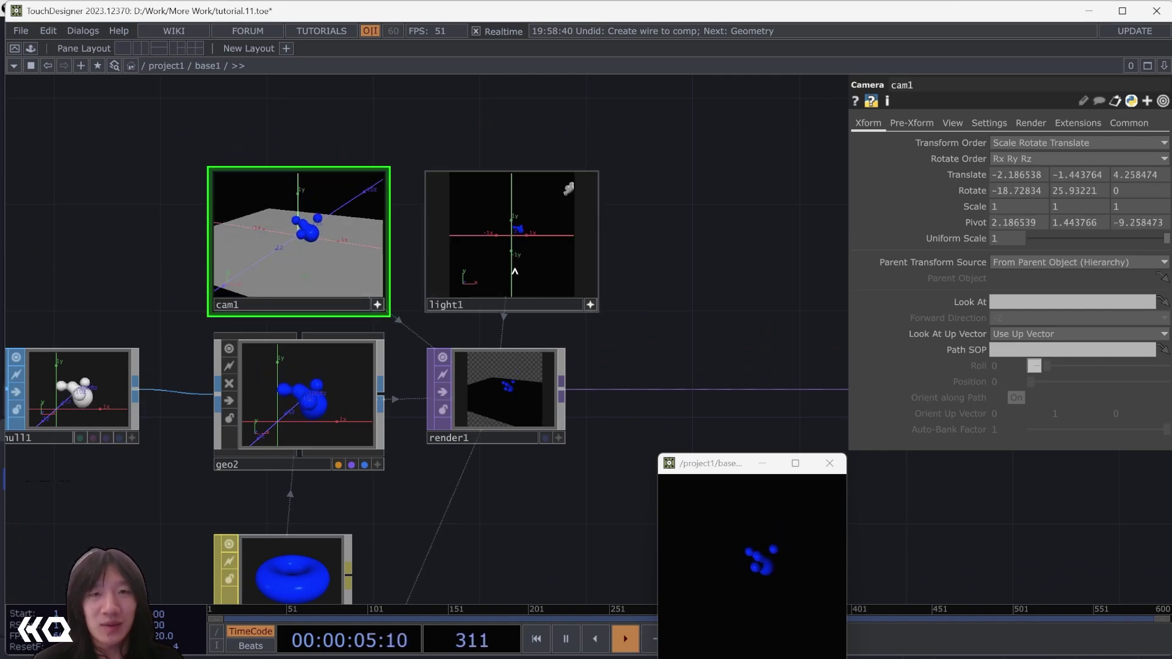
{"action": "left_click_drag", "start_coordinate": [516, 250], "coordinate": [509, 273]}
{"action": "left_click_drag", "start_coordinate": [551, 336], "coordinate": [432, 307]}
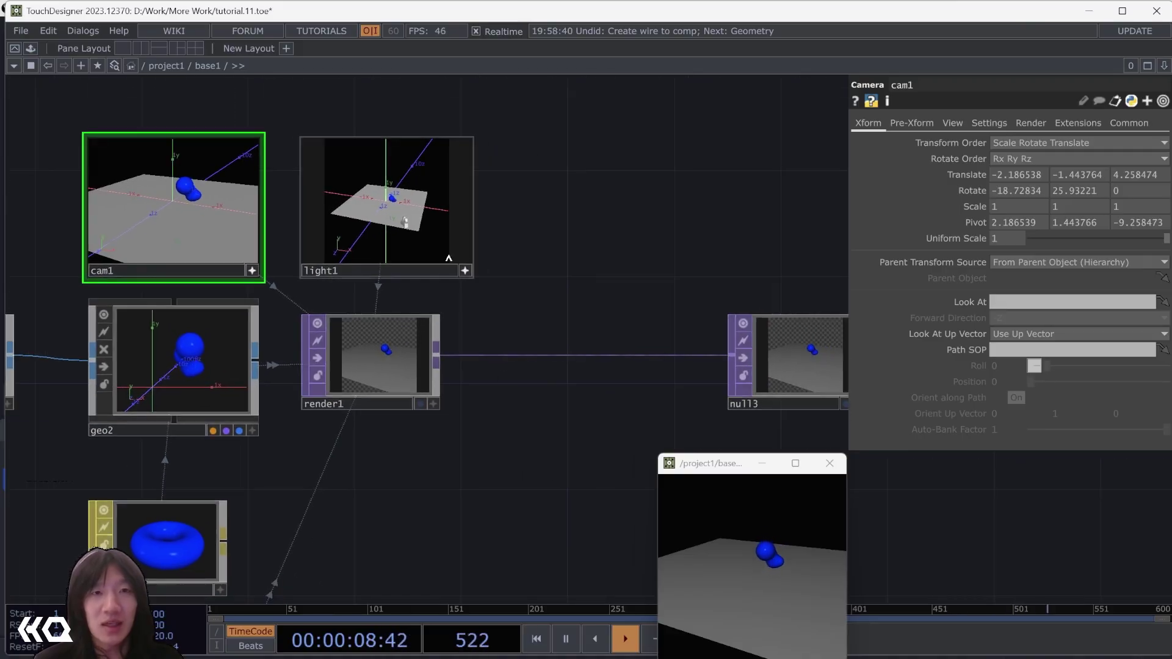
- Set the shadow type of light1 to Soft, 2D Mapped
{"action": "left_click", "coordinate": [466, 271]}
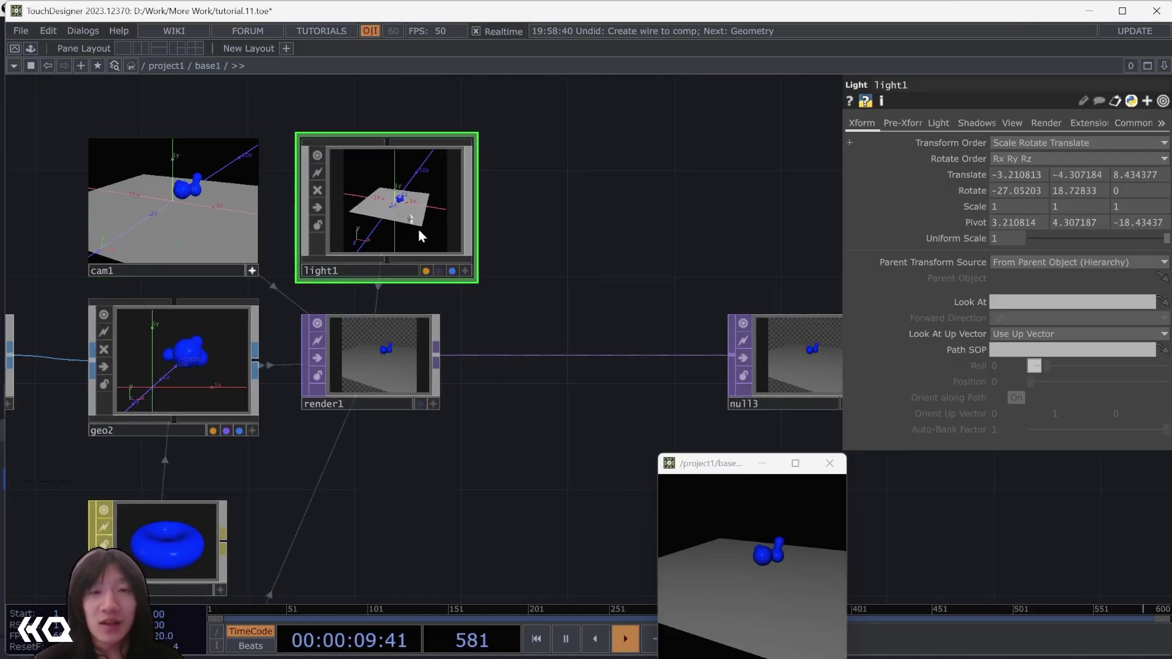
{"action": "left_click", "coordinate": [976, 126]}
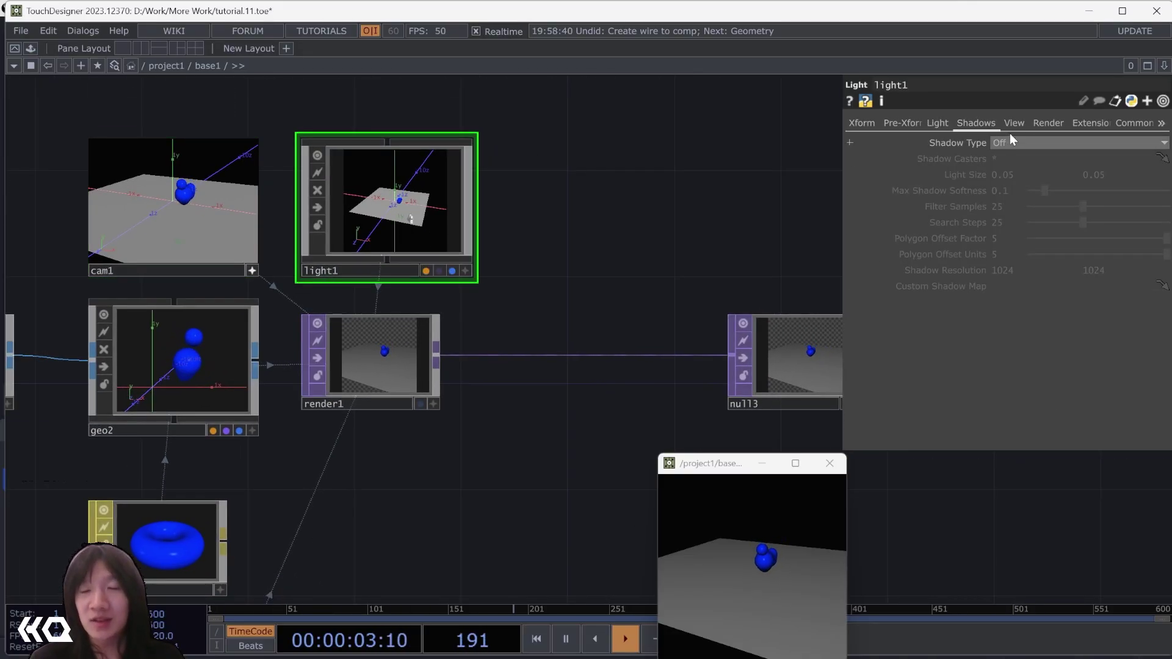
{"action": "left_click", "coordinate": [1031, 142]}
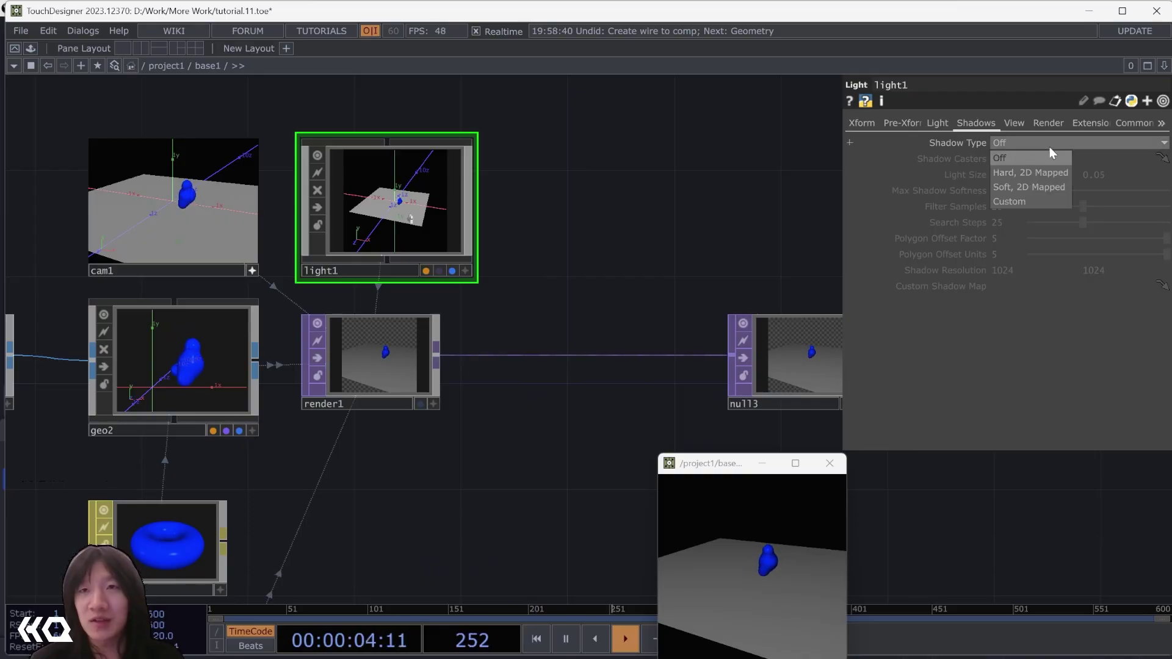
{"action": "left_click", "coordinate": [1031, 188]}
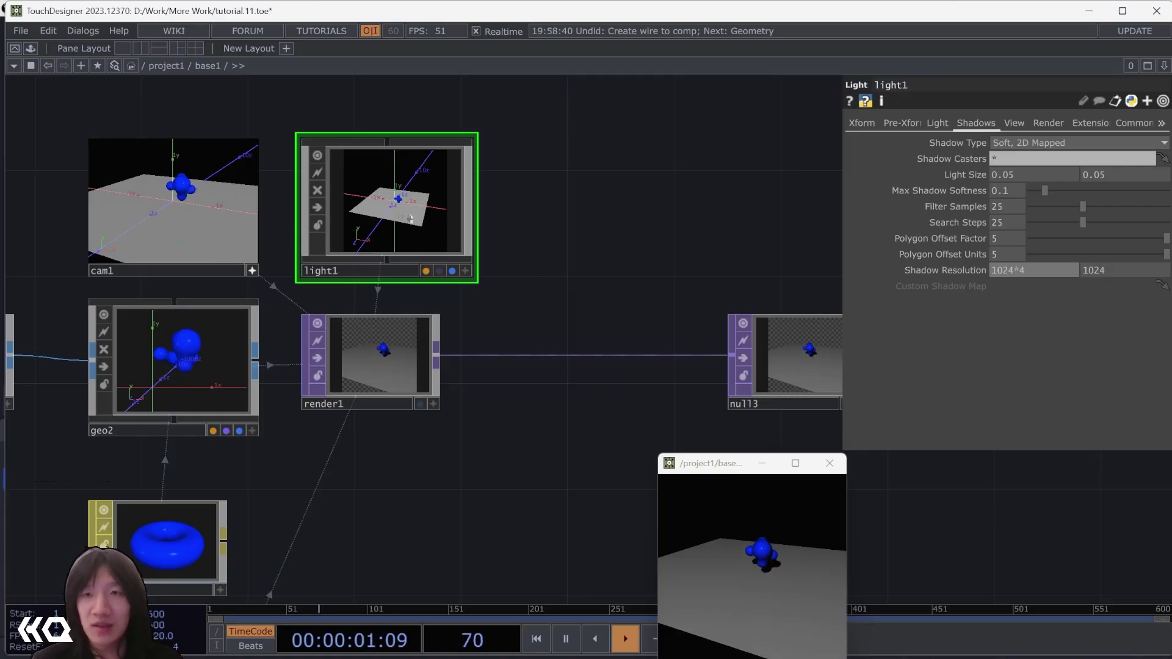
- Set light1's shadow resolution to 4096 by 4096 and both its filter samples and search steps to 64
{"action": "key", "text": "Tab"}
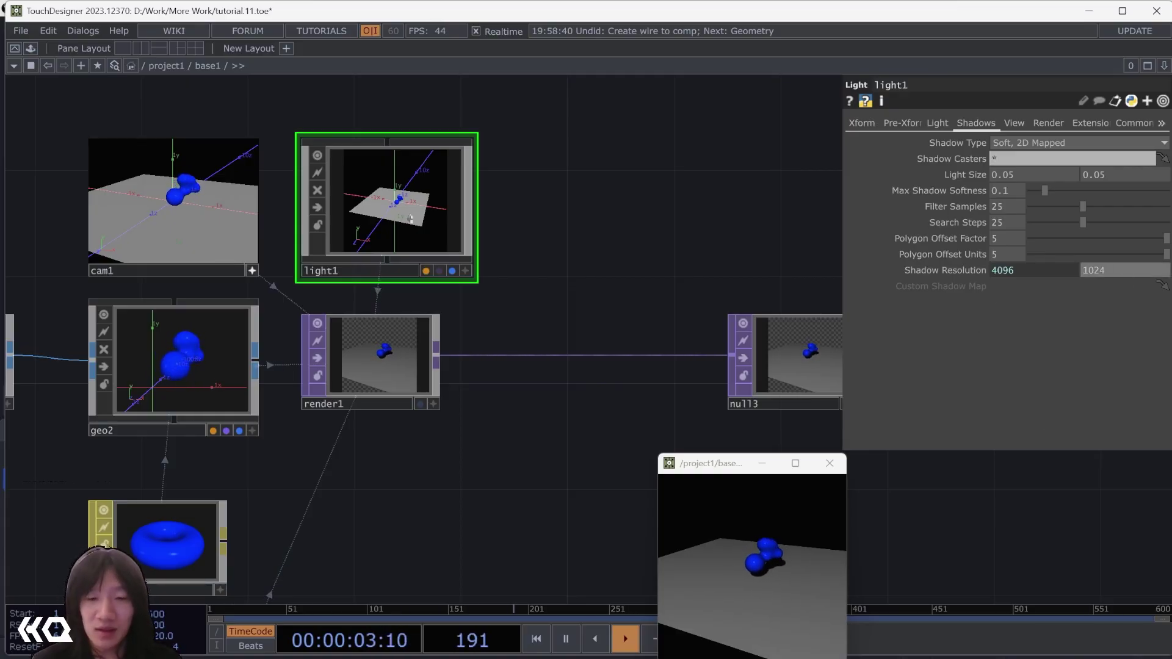
{"action": "type", "text": "*4"}
{"action": "key", "text": "Return"}
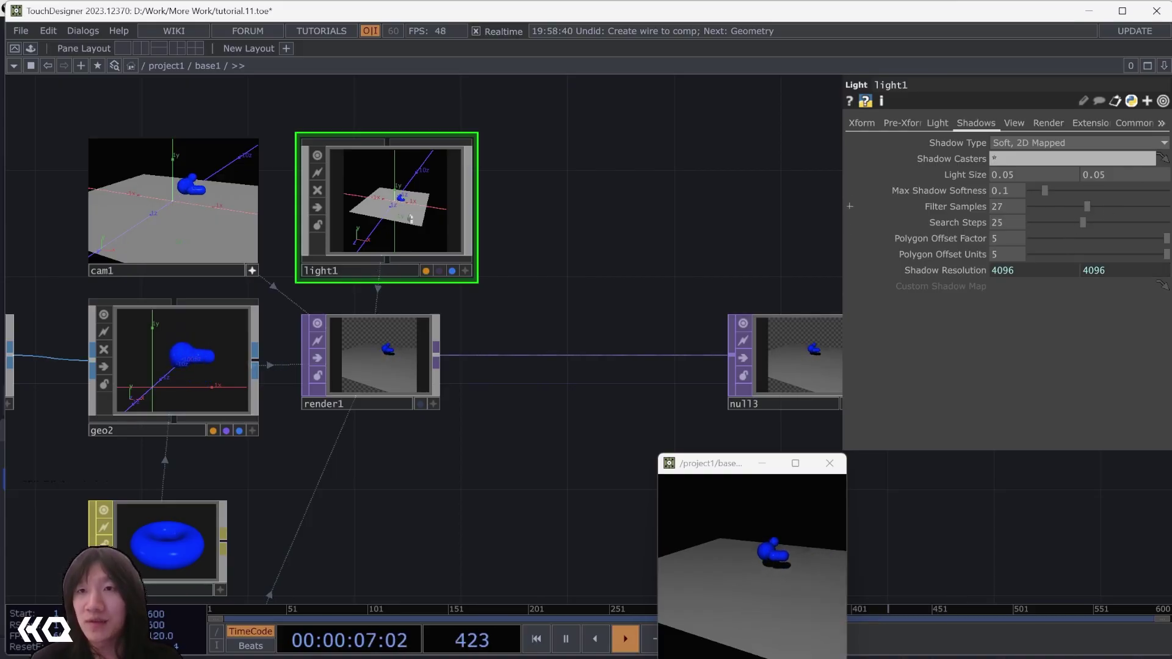
{"action": "left_click_drag", "start_coordinate": [1084, 208], "coordinate": [1167, 207]}
{"action": "left_click_drag", "start_coordinate": [1083, 222], "coordinate": [1167, 223]}
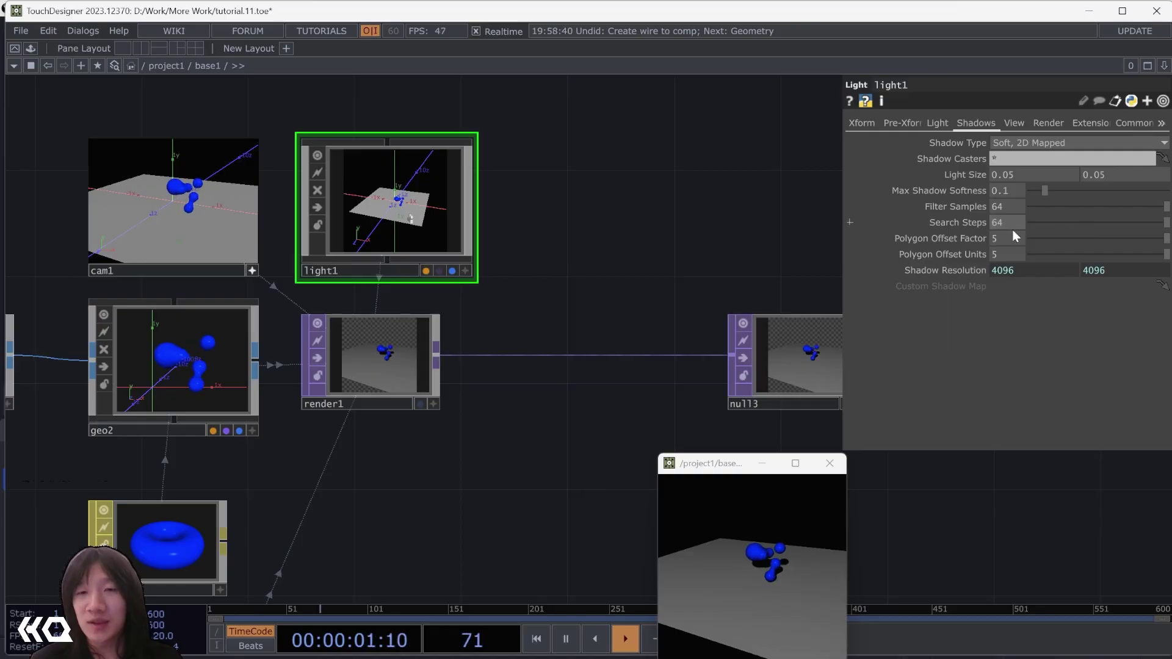
- Orbit light1 to cast the shadow beneath the metaballs, and adjust the cam1 view and the null3 preview window
{"action": "left_click_drag", "start_coordinate": [537, 364], "coordinate": [462, 280]}
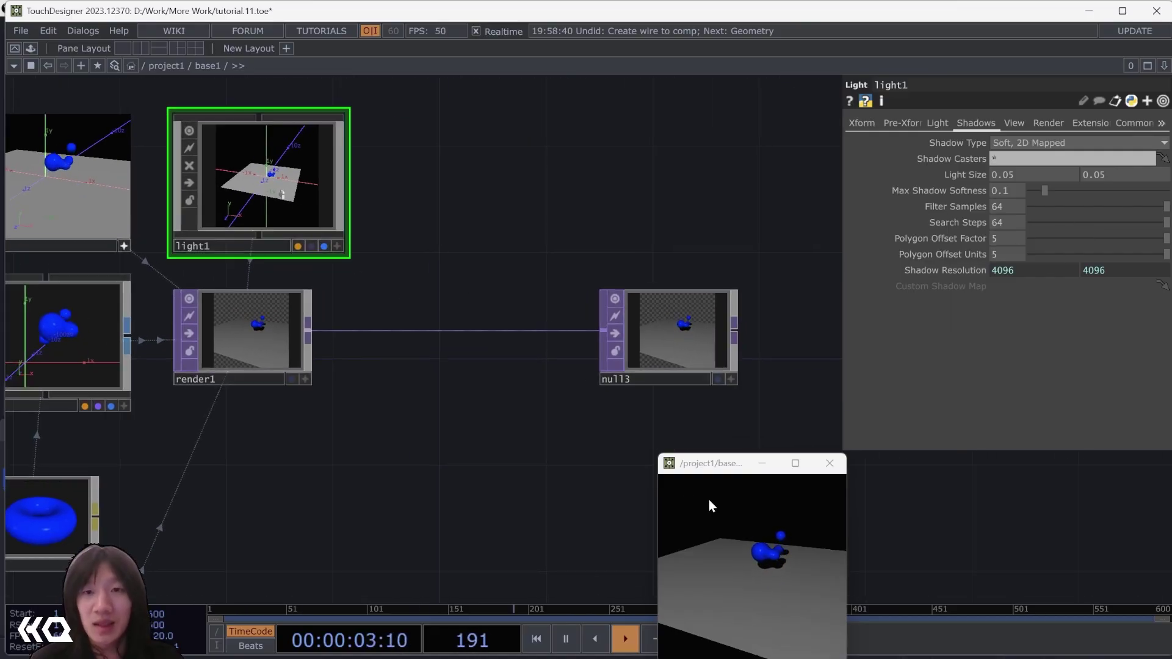
{"action": "left_click_drag", "start_coordinate": [502, 464], "coordinate": [581, 535]}
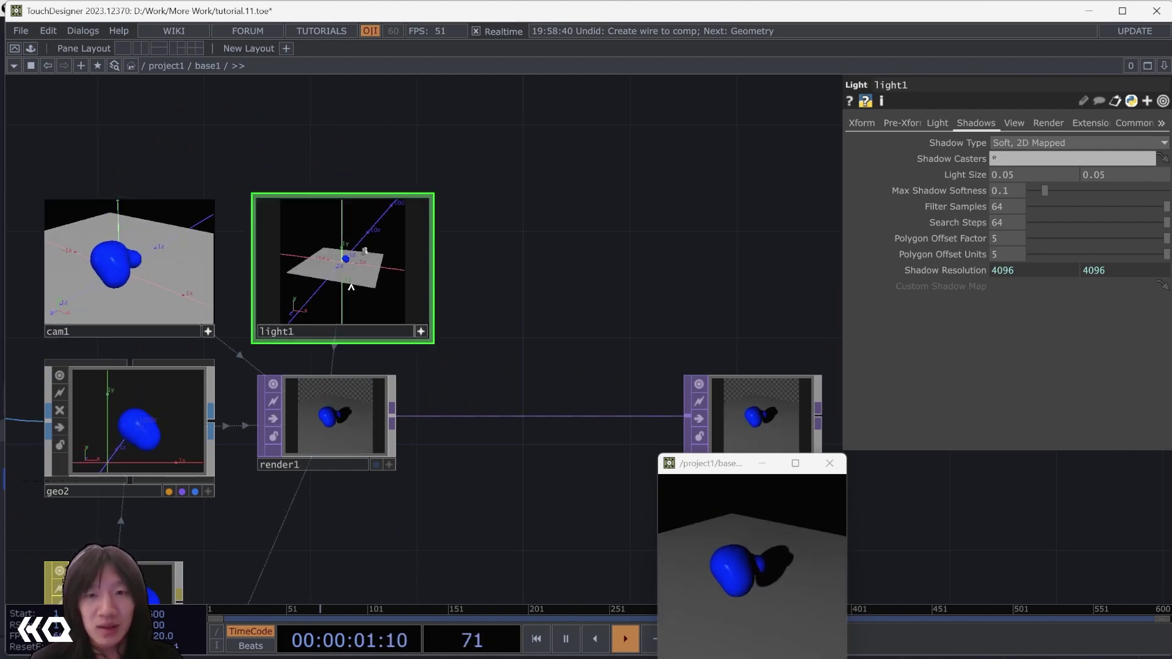
{"action": "left_click_drag", "start_coordinate": [352, 290], "coordinate": [348, 277]}
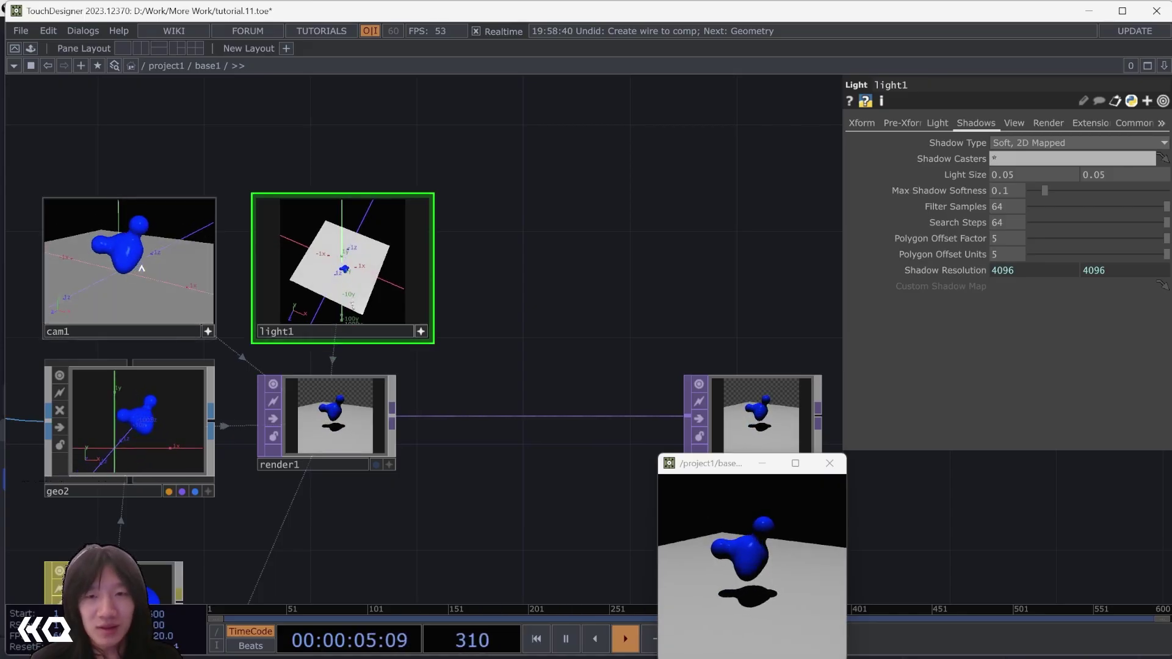
{"action": "mouse_move", "coordinate": [142, 270]}
{"action": "left_mouse_down"}
{"action": "mouse_move", "coordinate": [123, 261]}
{"action": "mouse_move", "coordinate": [144, 265]}
{"action": "mouse_move", "coordinate": [158, 286]}
{"action": "left_mouse_up"}
{"action": "left_click_drag", "start_coordinate": [500, 476], "coordinate": [524, 298]}
{"action": "left_click_drag", "start_coordinate": [659, 387], "coordinate": [656, 482]}
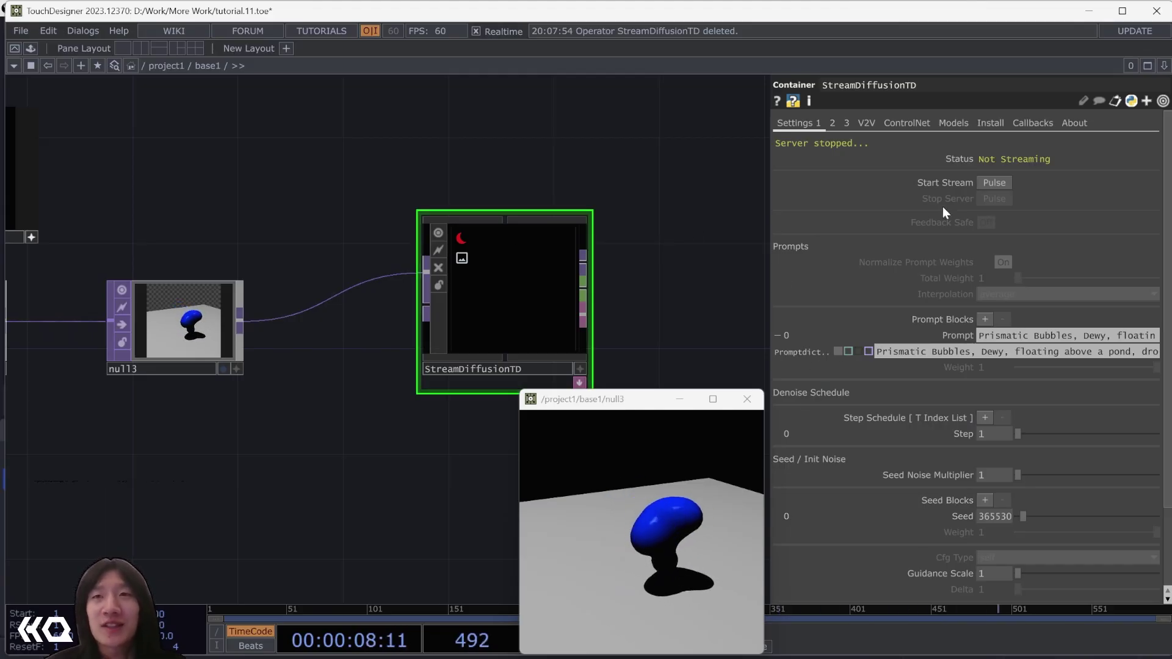
- Set the backend of StreamDiffusionTD to DayDream in its installation parameters
{"action": "left_click", "coordinate": [989, 123]}
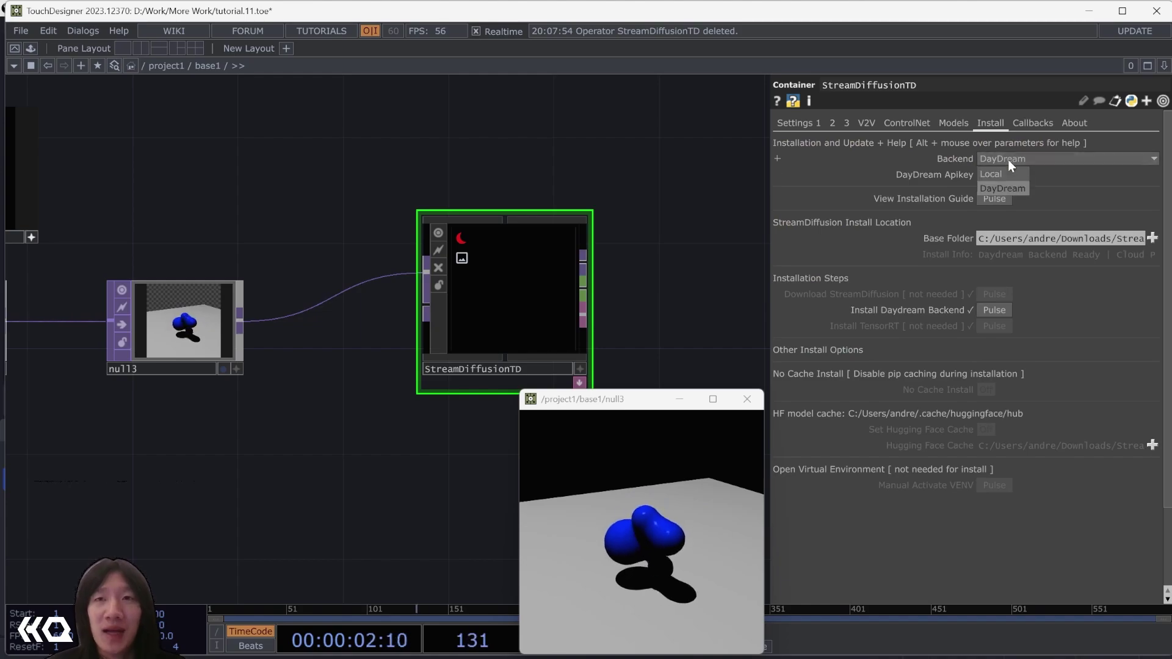
{"action": "left_click", "coordinate": [1008, 159]}
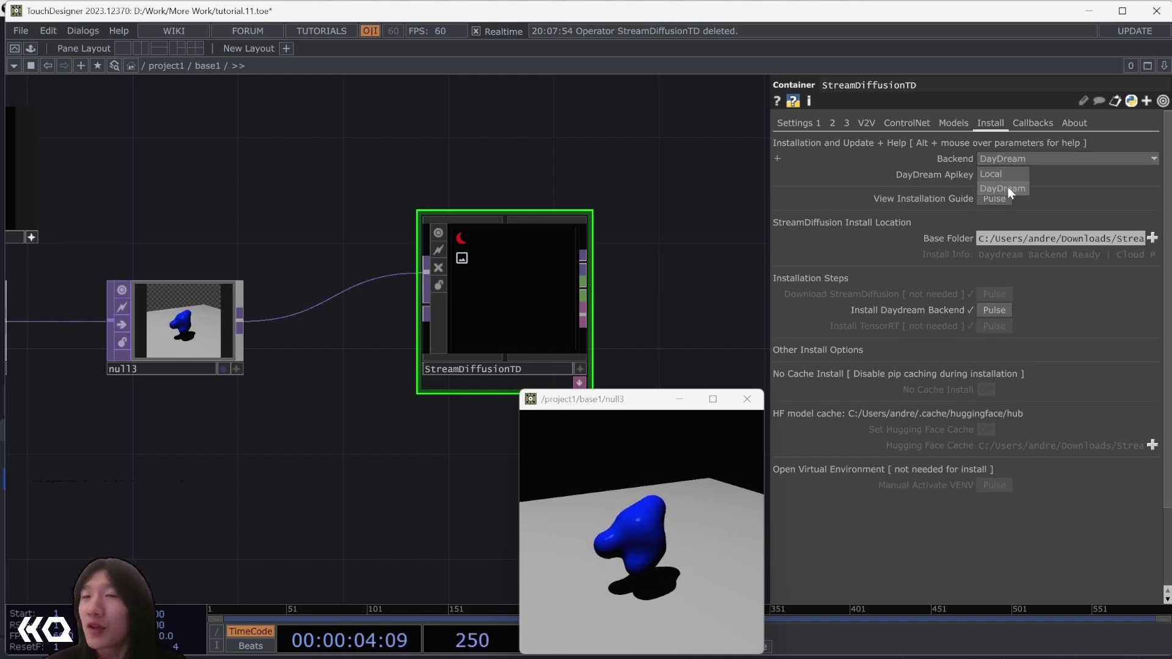
{"action": "left_click", "coordinate": [1009, 188]}
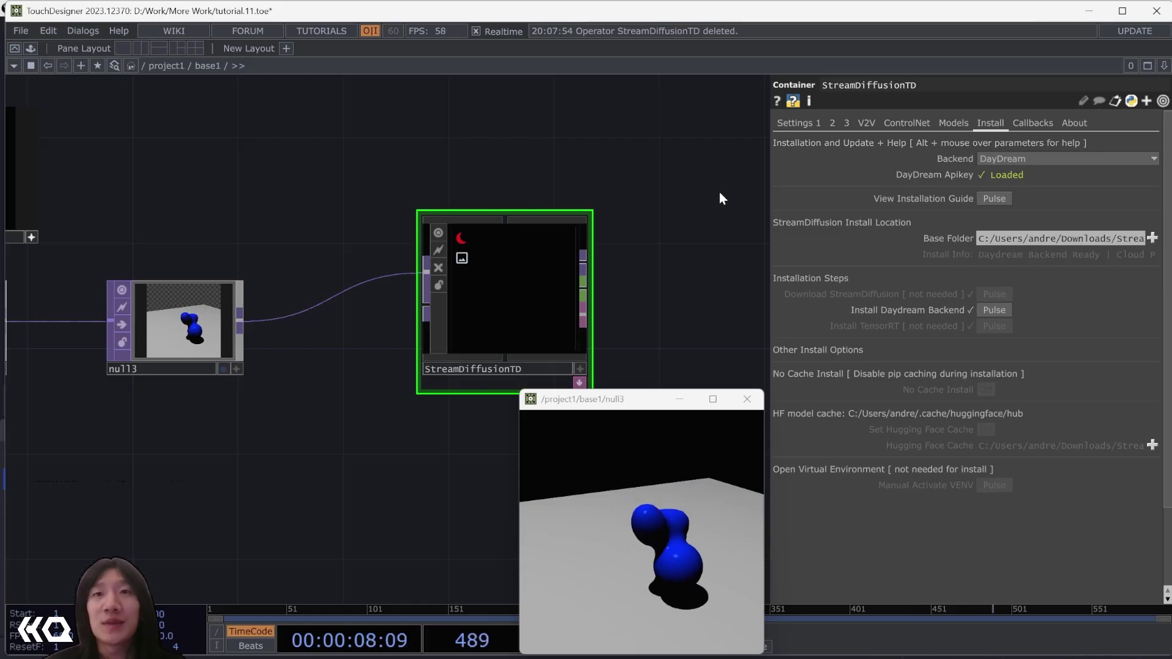
- Examine the full prompt text in the StreamDiffusionTD prompt settings
{"action": "left_click", "coordinate": [792, 123]}
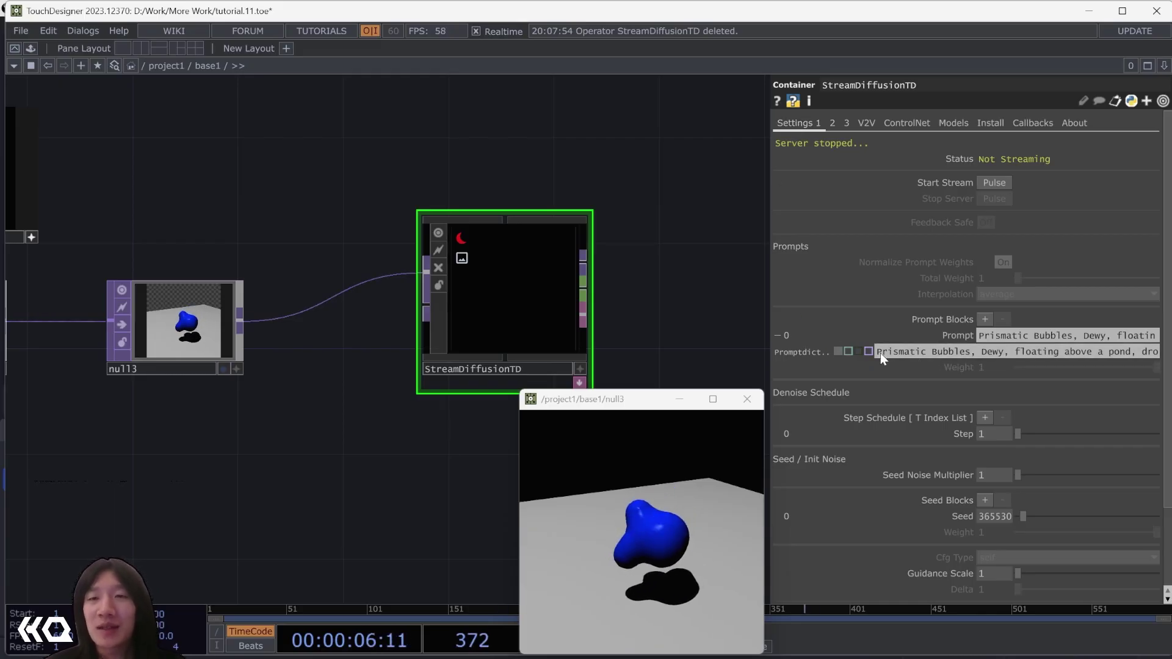
{"action": "left_click_drag", "start_coordinate": [944, 353], "coordinate": [881, 356]}
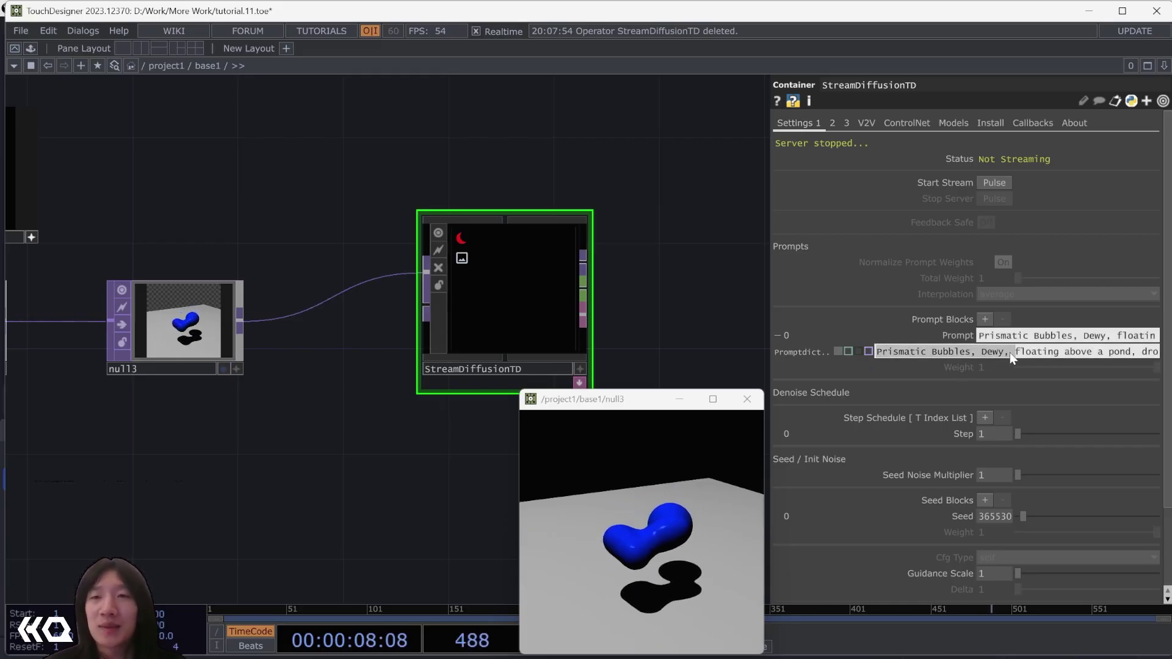
{"action": "left_click_drag", "start_coordinate": [1006, 359], "coordinate": [1160, 355]}
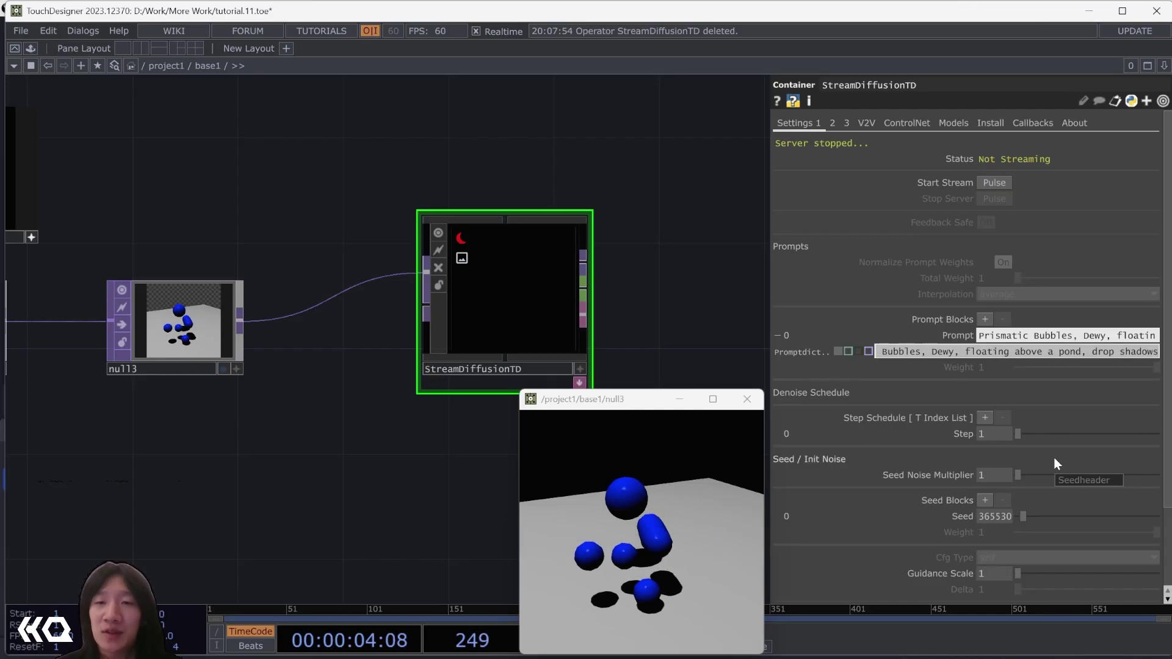
- Try adding two blocks to StreamDiffusionTD's denoise step schedule, remove them and look over the remaining settings
{"action": "left_click", "coordinate": [984, 419]}
{"action": "left_click", "coordinate": [984, 418]}
{"action": "left_click", "coordinate": [1001, 418]}
{"action": "left_click", "coordinate": [1002, 419]}
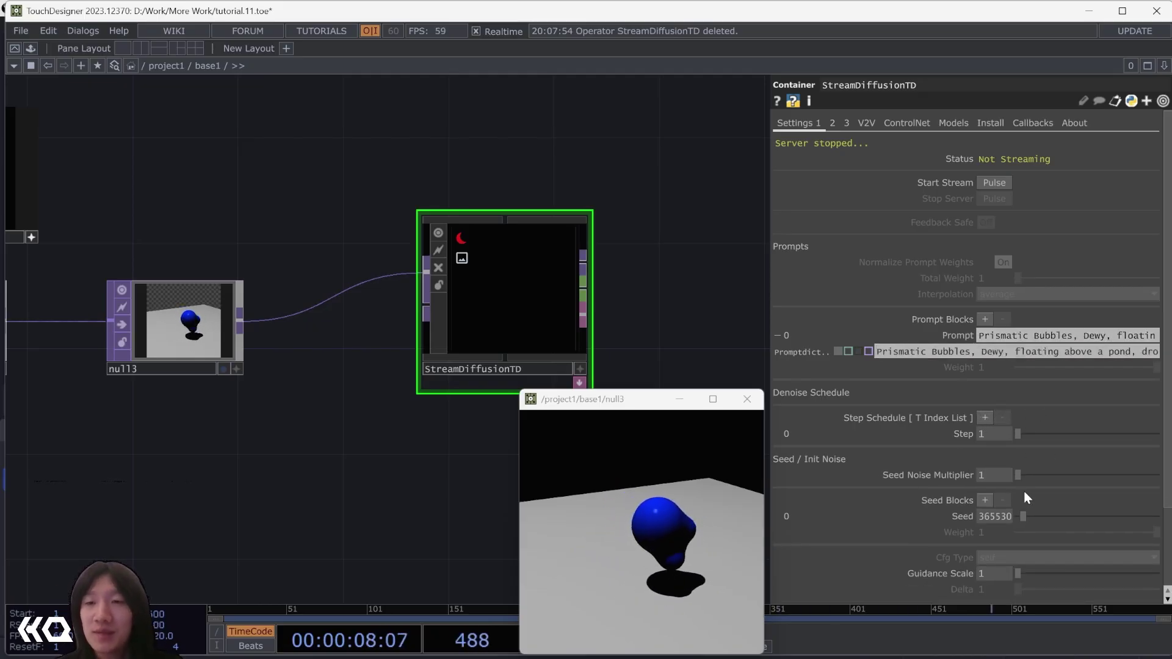
{"action": "scroll", "coordinate": [981, 539], "scroll_direction": "down", "scroll_amount": 2}
{"action": "scroll", "coordinate": [992, 450], "scroll_direction": "up", "scroll_amount": 2}
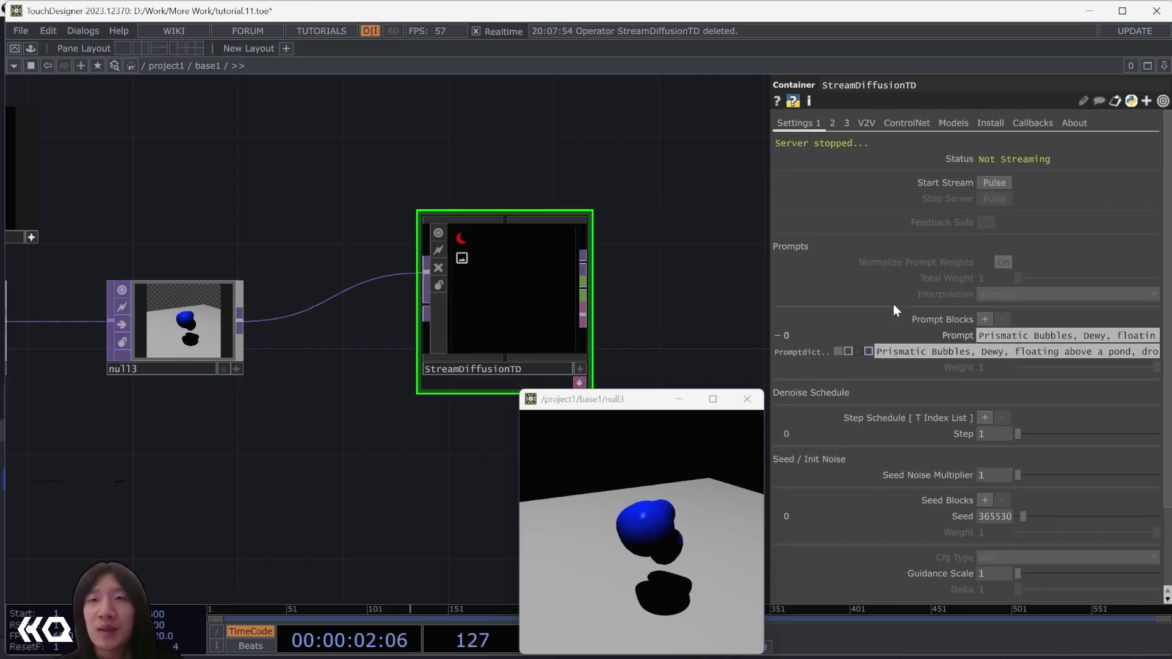
- Review the ControlNet settings of StreamDiffusionTD and start its stream
{"action": "left_click", "coordinate": [904, 123]}
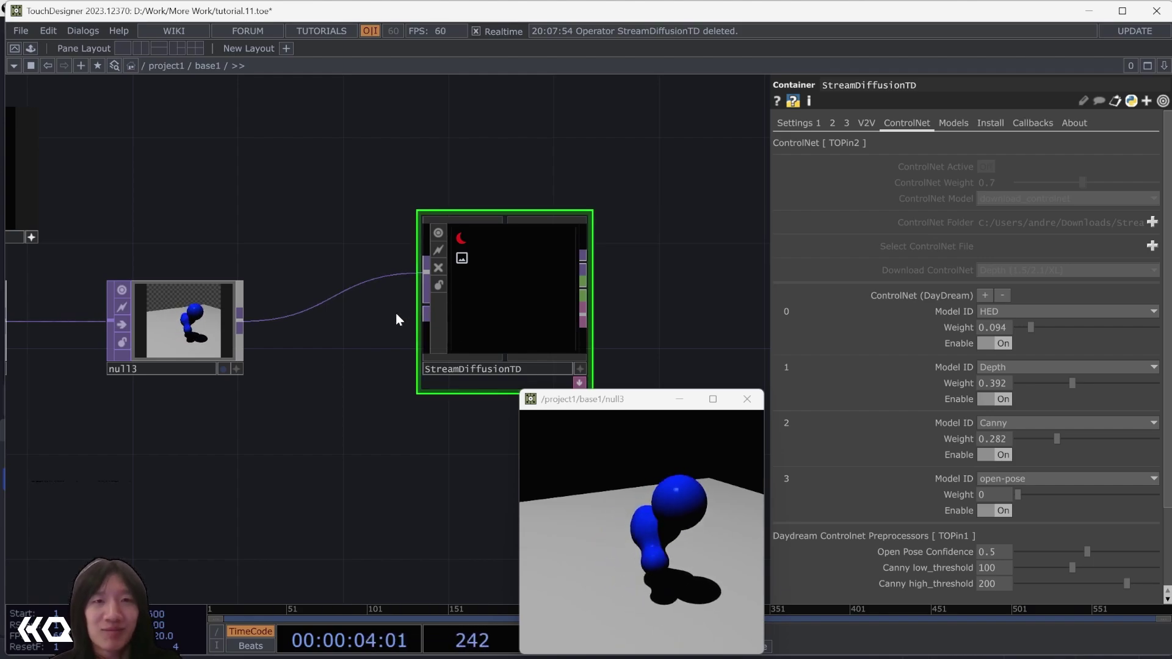
{"action": "left_click", "coordinate": [797, 123]}
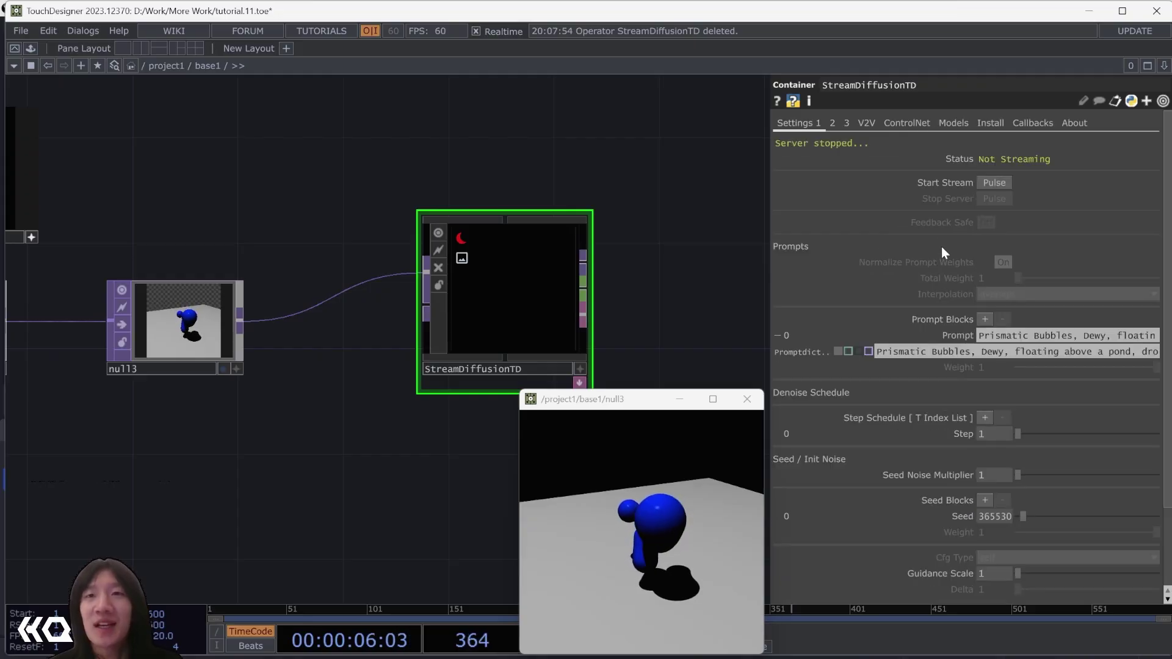
{"action": "left_click", "coordinate": [995, 184]}
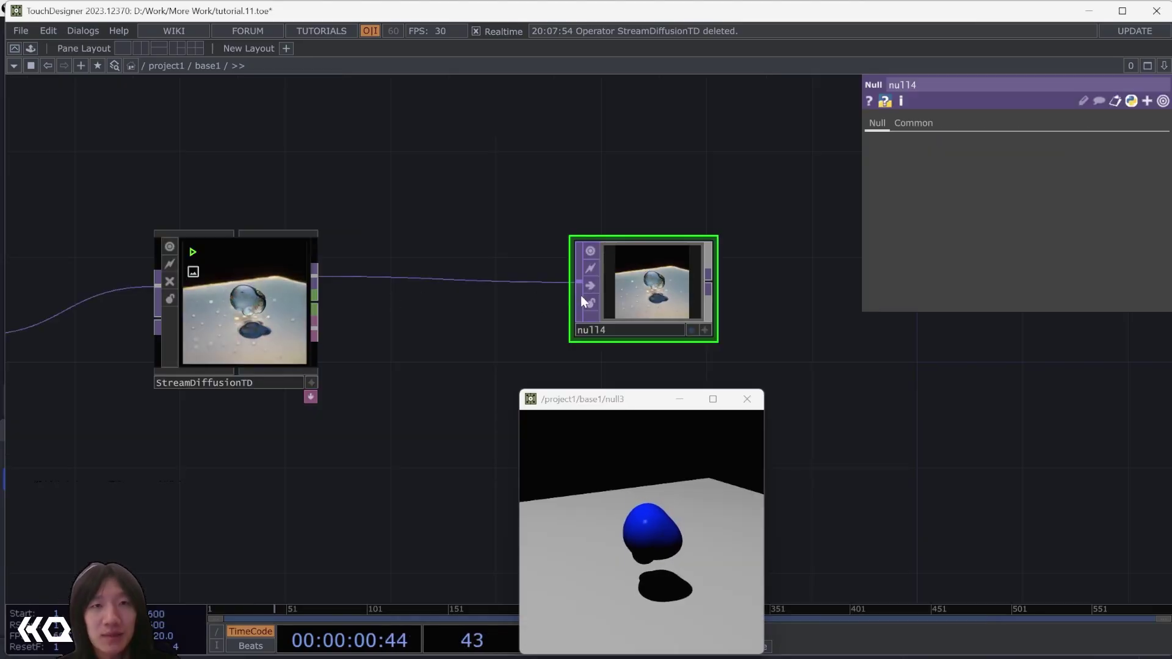
- Inspect the null4 output in an enlarged floating viewer and close that viewer
{"action": "right_click", "coordinate": [672, 287]}
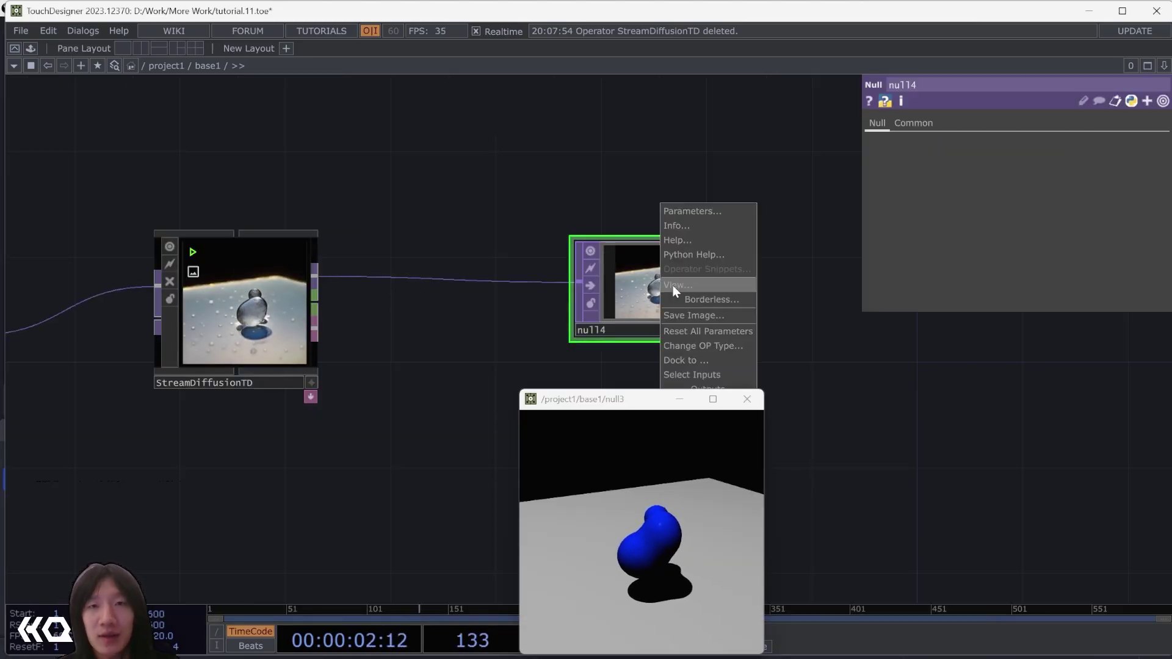
{"action": "left_click", "coordinate": [673, 285]}
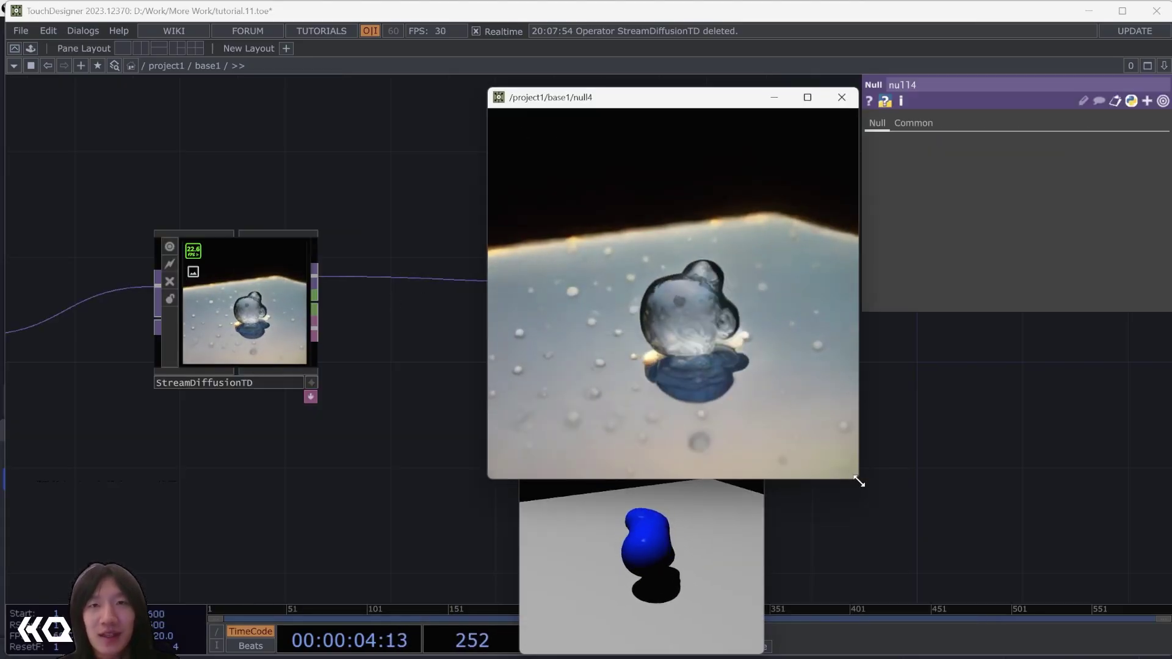
{"action": "left_click_drag", "start_coordinate": [855, 481], "coordinate": [910, 529]}
{"action": "left_click_drag", "start_coordinate": [573, 105], "coordinate": [422, 120]}
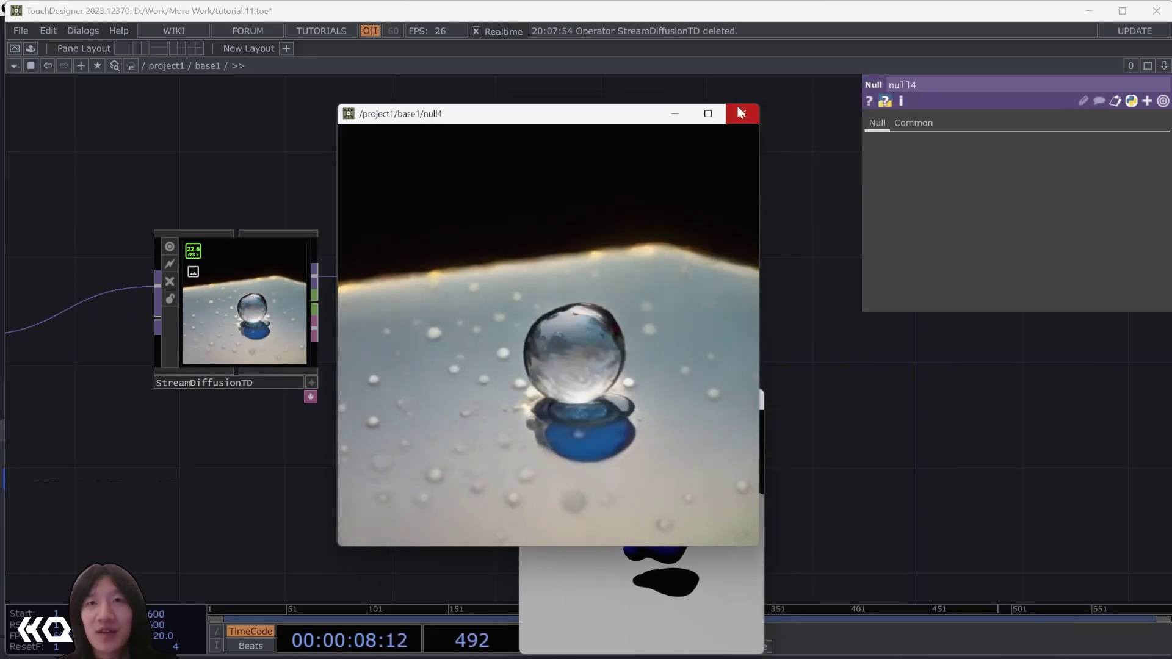
{"action": "left_click", "coordinate": [740, 112]}
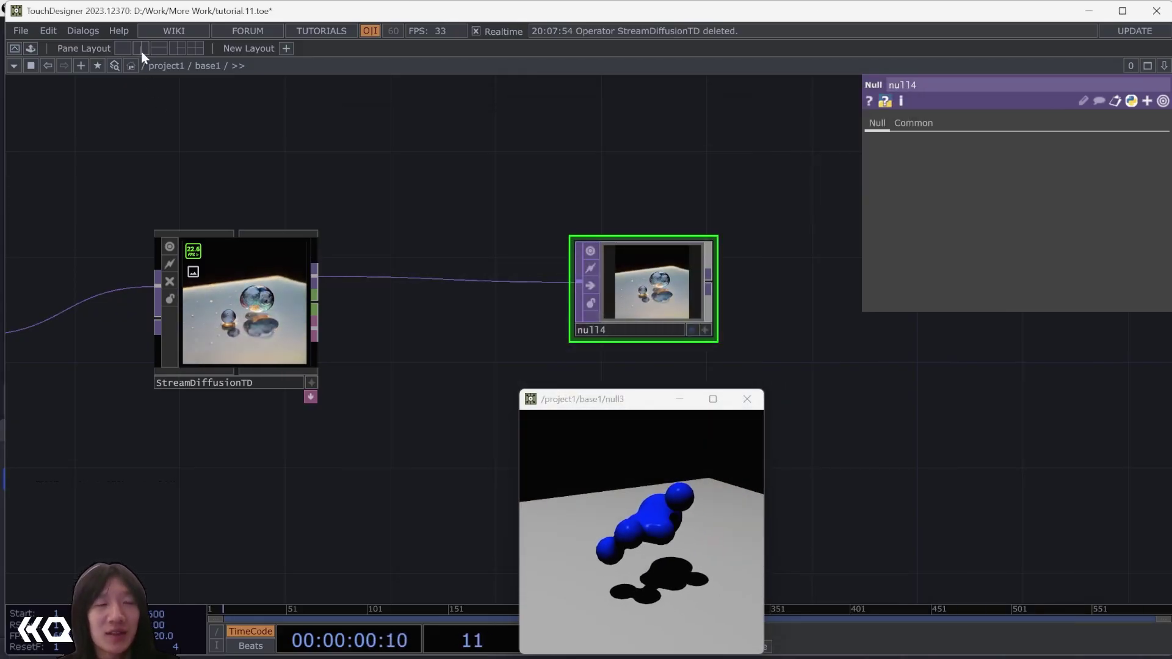
- Split the workspace into two side-by-side panes, show null4 as the network backdrop and make the second pane a TOP Viewer
{"action": "left_click", "coordinate": [141, 49]}
{"action": "left_click", "coordinate": [599, 66]}
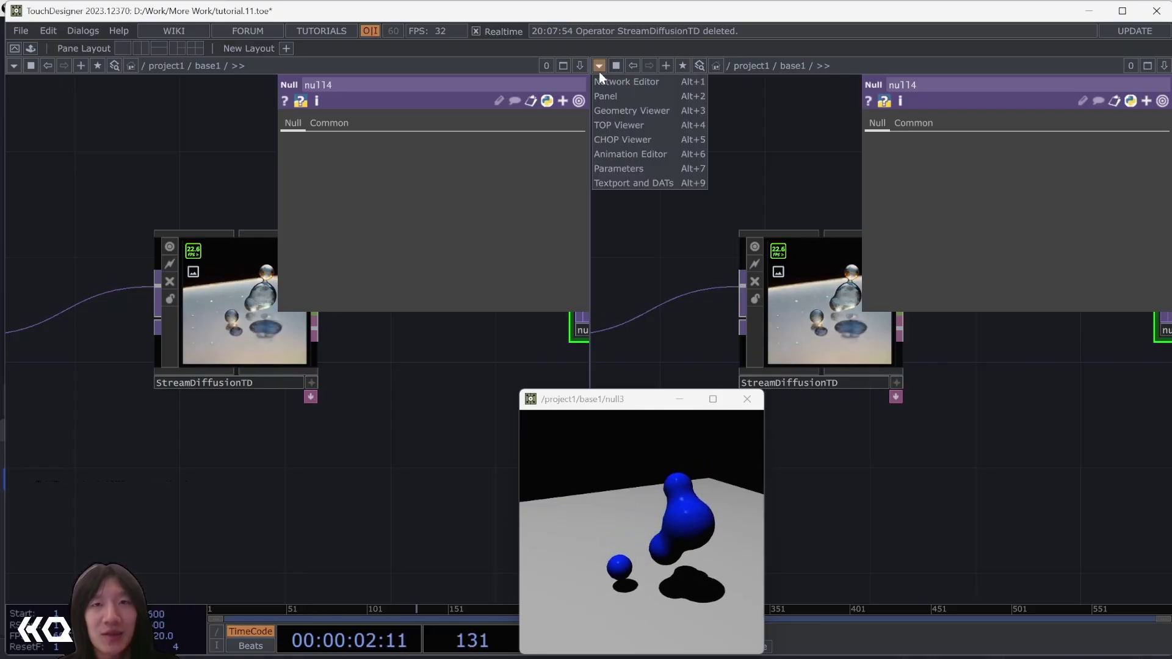
{"action": "left_click_drag", "start_coordinate": [436, 355], "coordinate": [143, 365]}
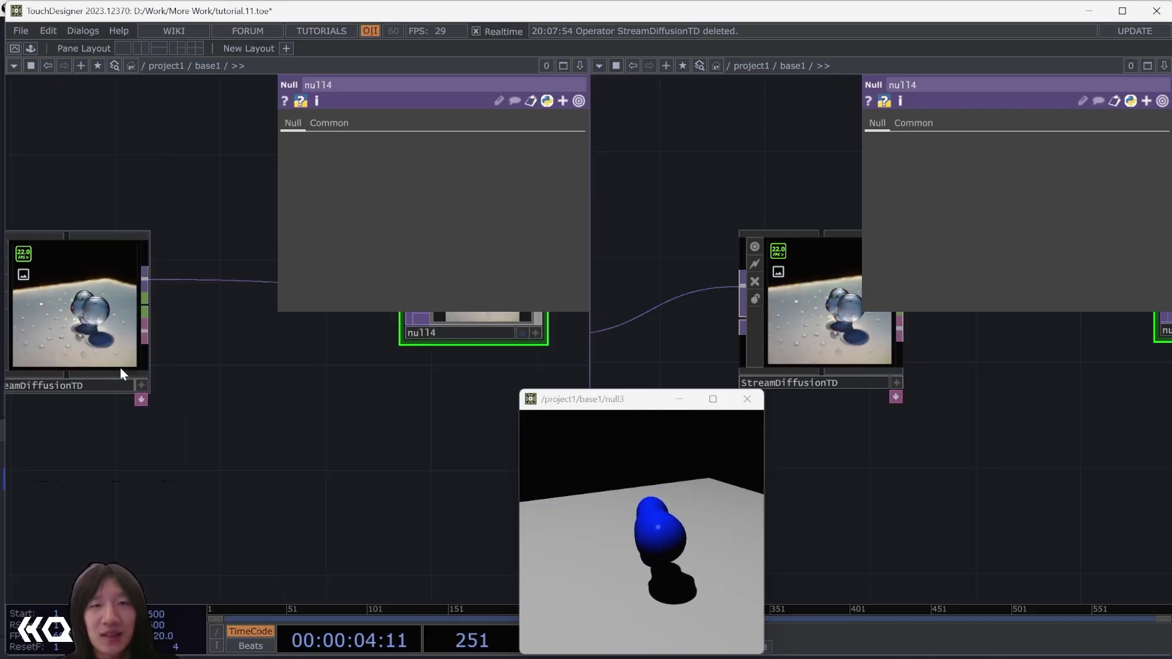
{"action": "left_click", "coordinate": [305, 334]}
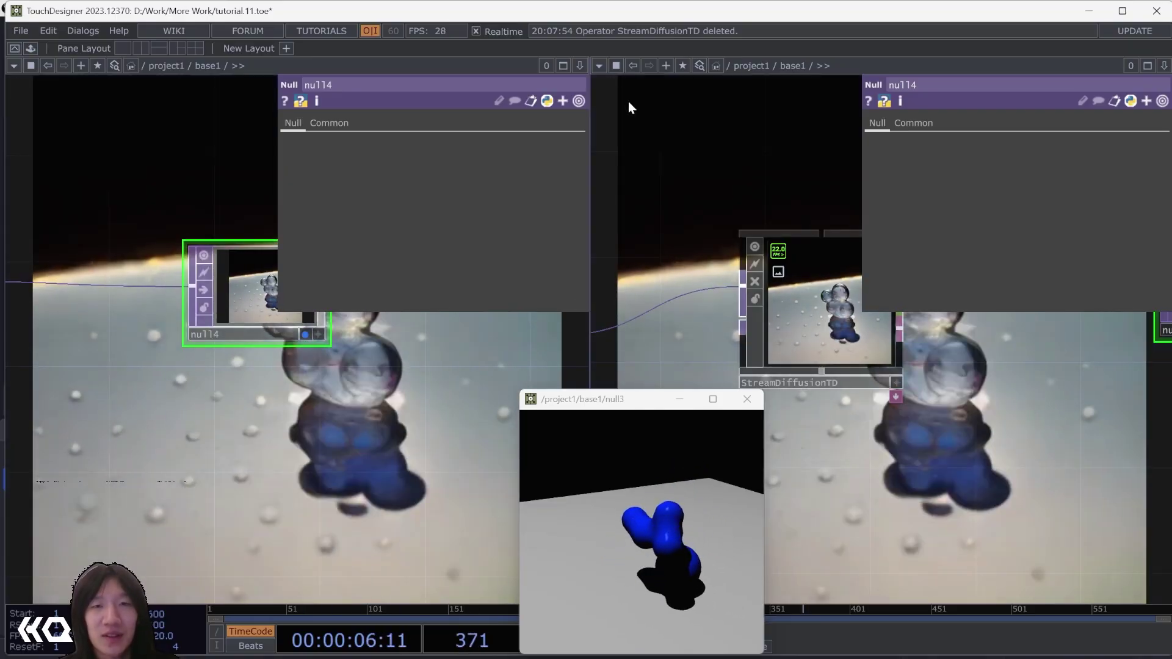
{"action": "left_click", "coordinate": [599, 66]}
{"action": "left_click", "coordinate": [623, 118]}
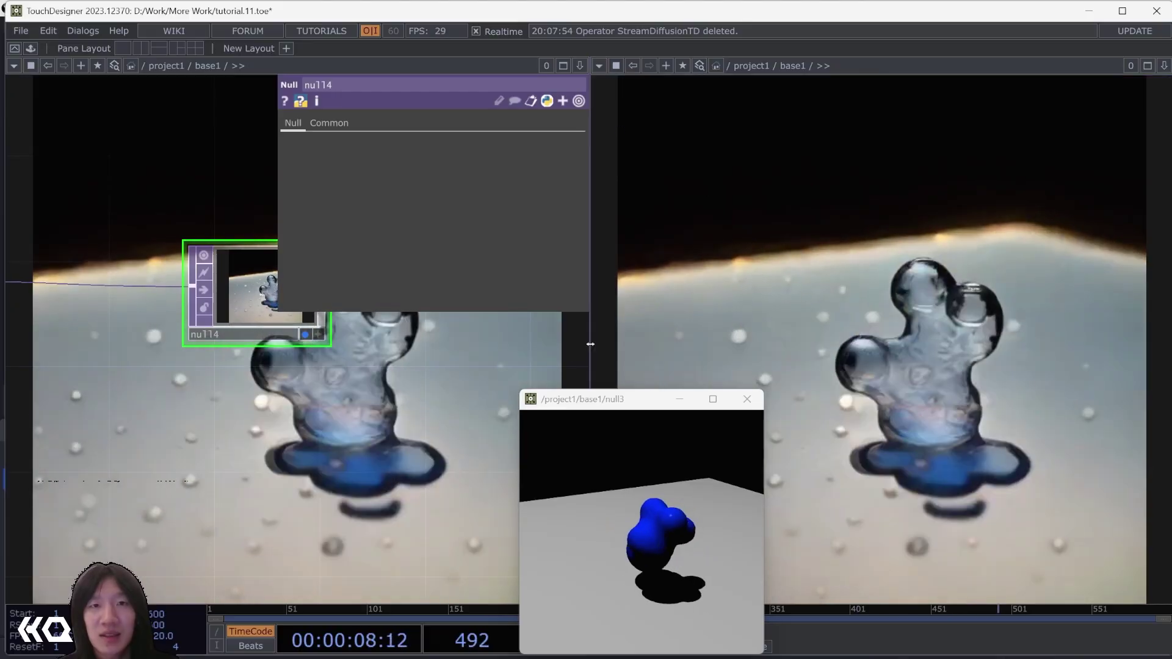
- Widen the network pane against the TOP Viewer pane and place the floating null3 viewer below the null4 output
{"action": "left_click_drag", "start_coordinate": [590, 344], "coordinate": [948, 391]}
{"action": "right_click", "coordinate": [565, 330]}
{"action": "left_click", "coordinate": [591, 420]}
{"action": "left_click_drag", "start_coordinate": [589, 402], "coordinate": [1016, 468]}
- Turn off Backdrop TOPs in the network editor's display options
{"action": "right_click", "coordinate": [496, 390]}
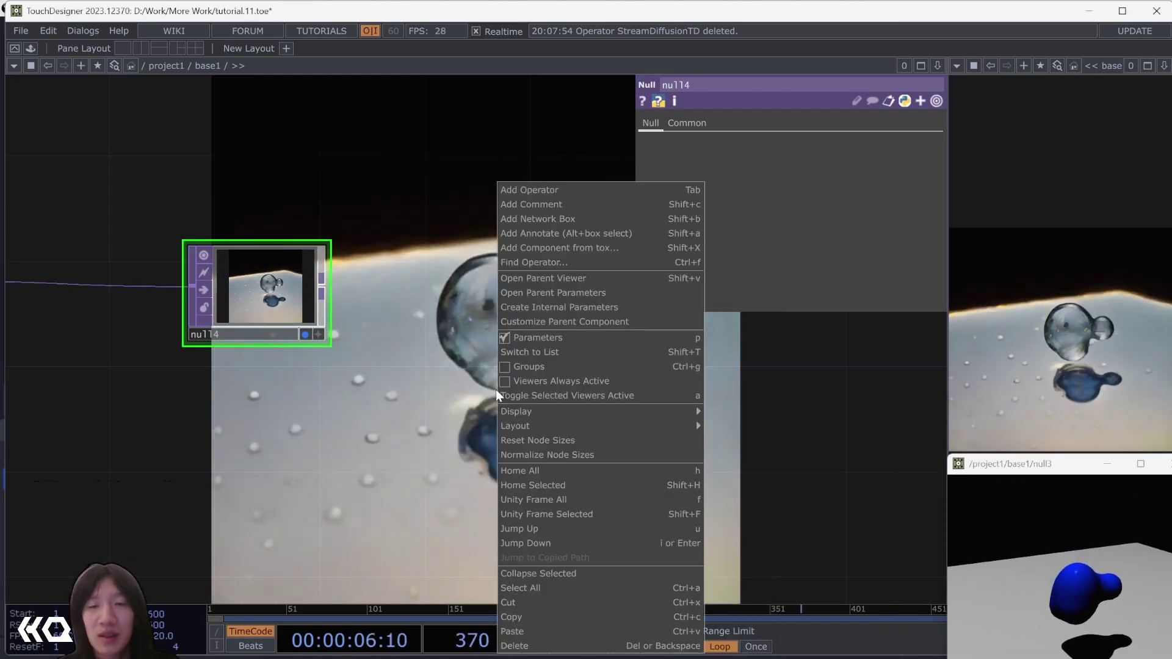
{"action": "mouse_move", "coordinate": [566, 413]}
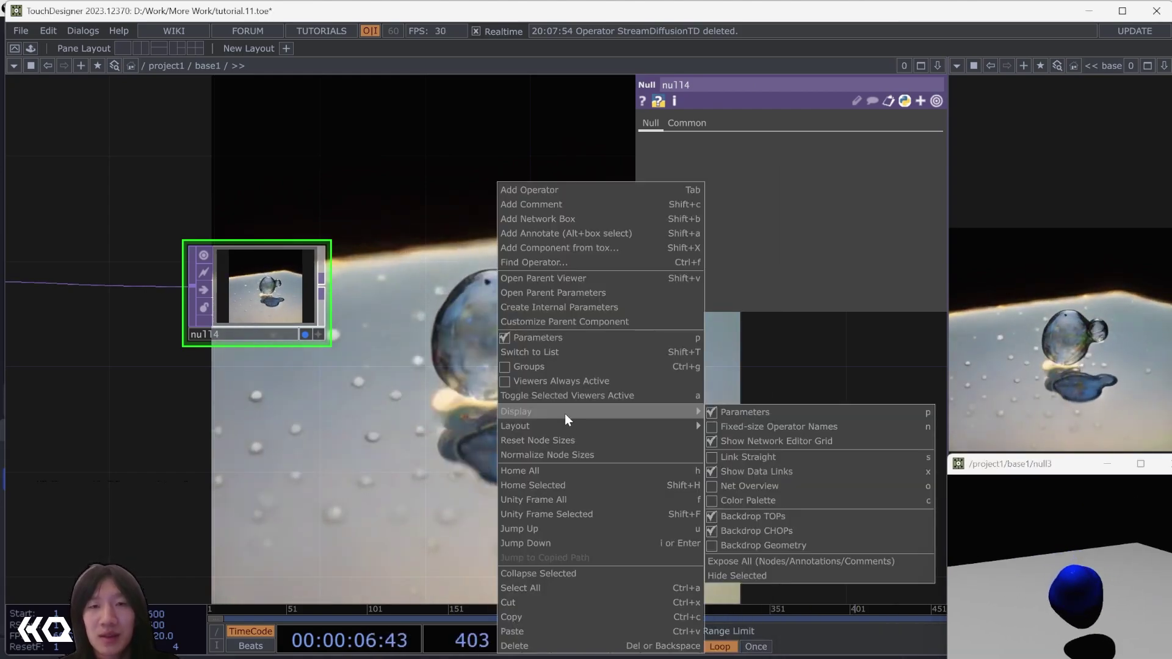
{"action": "left_click", "coordinate": [747, 518]}
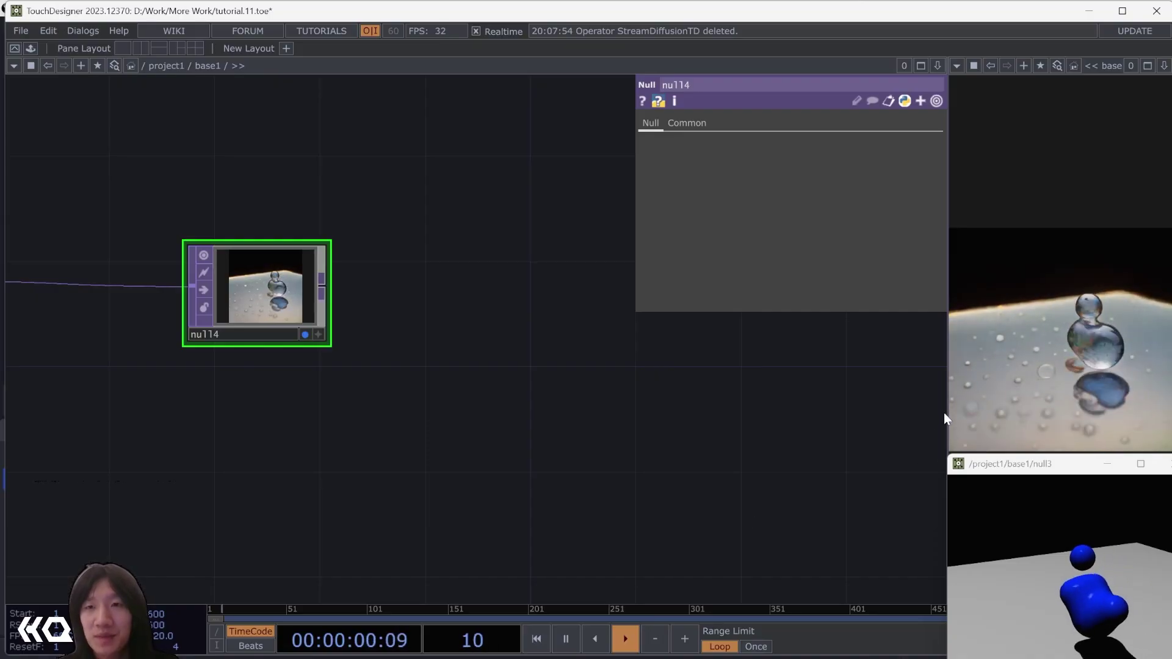
- Enlarge the TOP Viewer pane showing null4, and shrink the floating null3 viewer and place it beside that pane
{"action": "left_click_drag", "start_coordinate": [946, 412], "coordinate": [787, 414]}
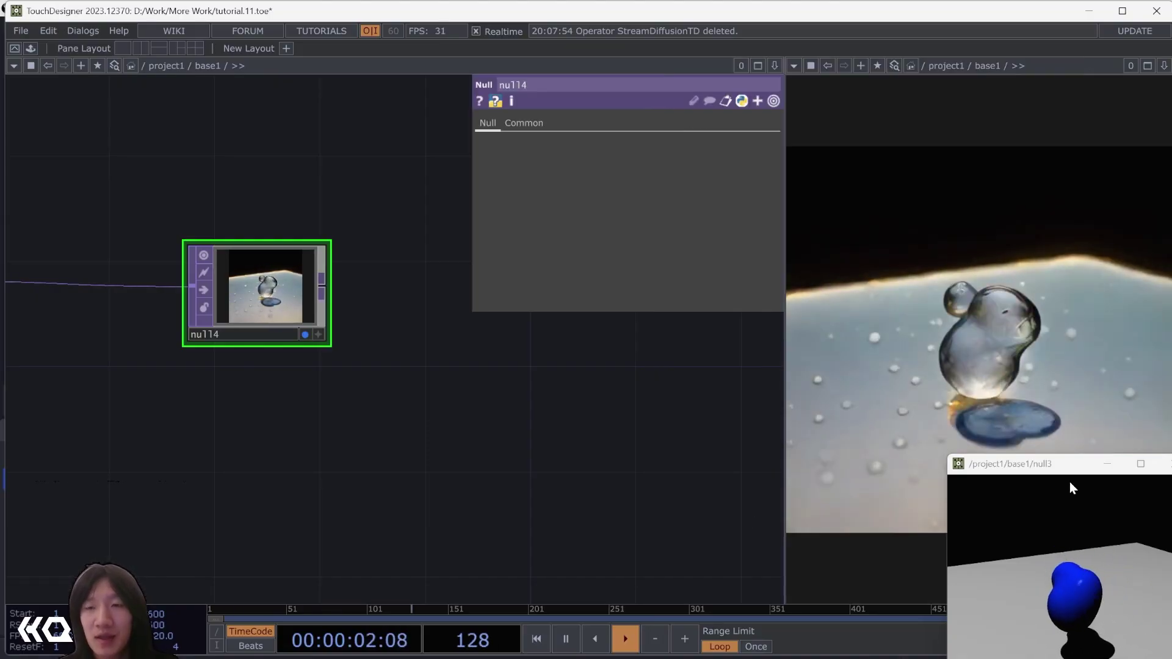
{"action": "left_click_drag", "start_coordinate": [1062, 473], "coordinate": [965, 437]}
{"action": "left_click", "coordinate": [786, 413]}
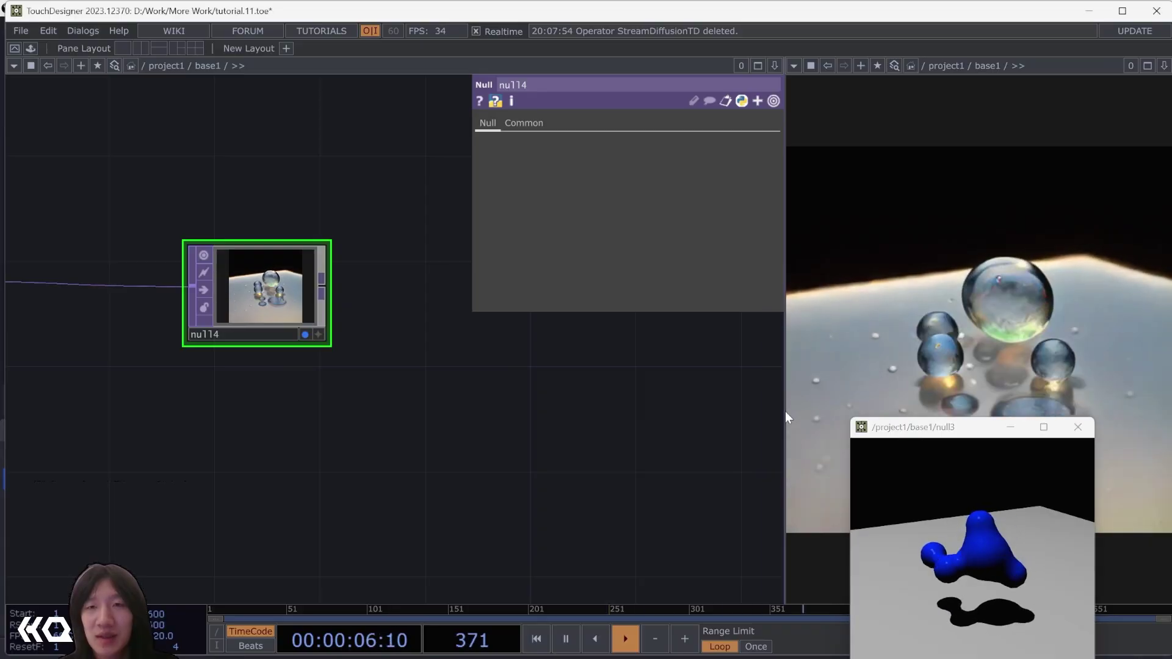
{"action": "left_click_drag", "start_coordinate": [785, 413], "coordinate": [858, 413]}
{"action": "left_click_drag", "start_coordinate": [931, 423], "coordinate": [751, 455]}
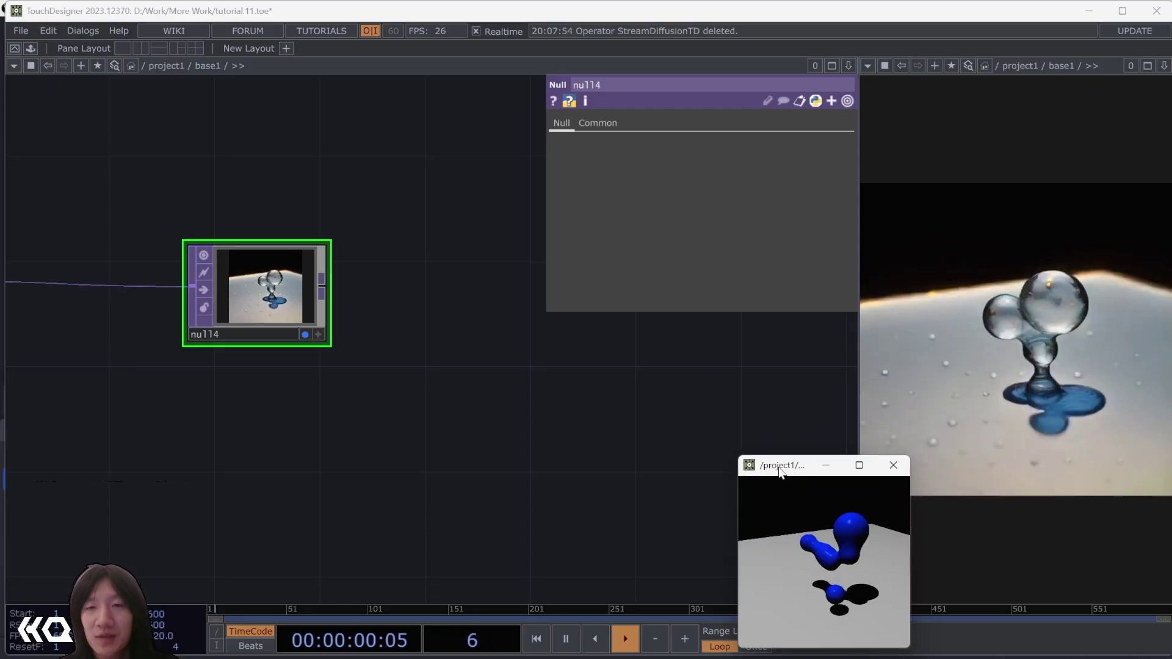
{"action": "left_click_drag", "start_coordinate": [756, 481], "coordinate": [735, 441]}
- Set the size of the floor's rectangle1 to 2 by 2
{"action": "left_click_drag", "start_coordinate": [335, 460], "coordinate": [437, 427]}
{"action": "scroll", "coordinate": [427, 439], "scroll_direction": "down", "scroll_amount": 3}
{"action": "left_click_drag", "start_coordinate": [361, 442], "coordinate": [550, 387]}
{"action": "scroll", "coordinate": [419, 393], "scroll_direction": "down", "scroll_amount": 2}
{"action": "left_click_drag", "start_coordinate": [427, 437], "coordinate": [550, 405]}
{"action": "scroll", "coordinate": [551, 412], "scroll_direction": "down", "scroll_amount": 2}
{"action": "left_click_drag", "start_coordinate": [266, 528], "coordinate": [162, 589]}
{"action": "scroll", "coordinate": [204, 409], "scroll_direction": "up", "scroll_amount": 3}
{"action": "left_click", "coordinate": [226, 401]}
{"action": "left_click", "coordinate": [694, 222]}
{"action": "type", "text": "2"}
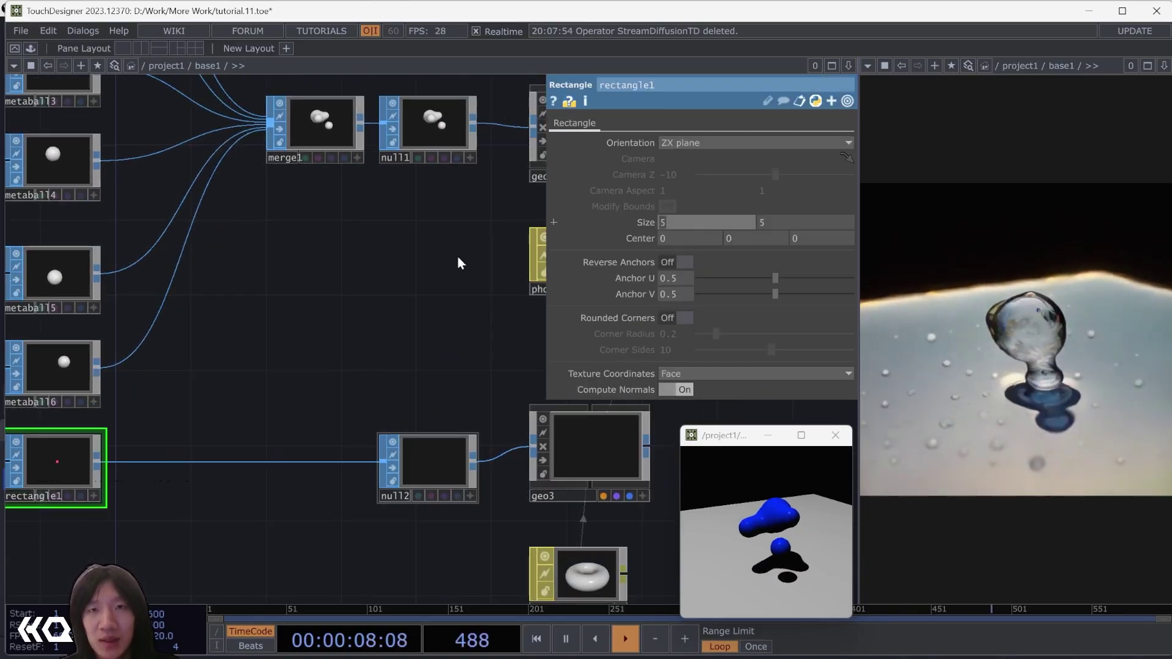
{"action": "left_click", "coordinate": [806, 222]}
{"action": "type", "text": "2"}
{"action": "key", "text": "Return"}
- Show StreamDiffusionTD's ControlNet settings and move the floating null3 viewer clear of them
{"action": "left_click_drag", "start_coordinate": [372, 359], "coordinate": [234, 400]}
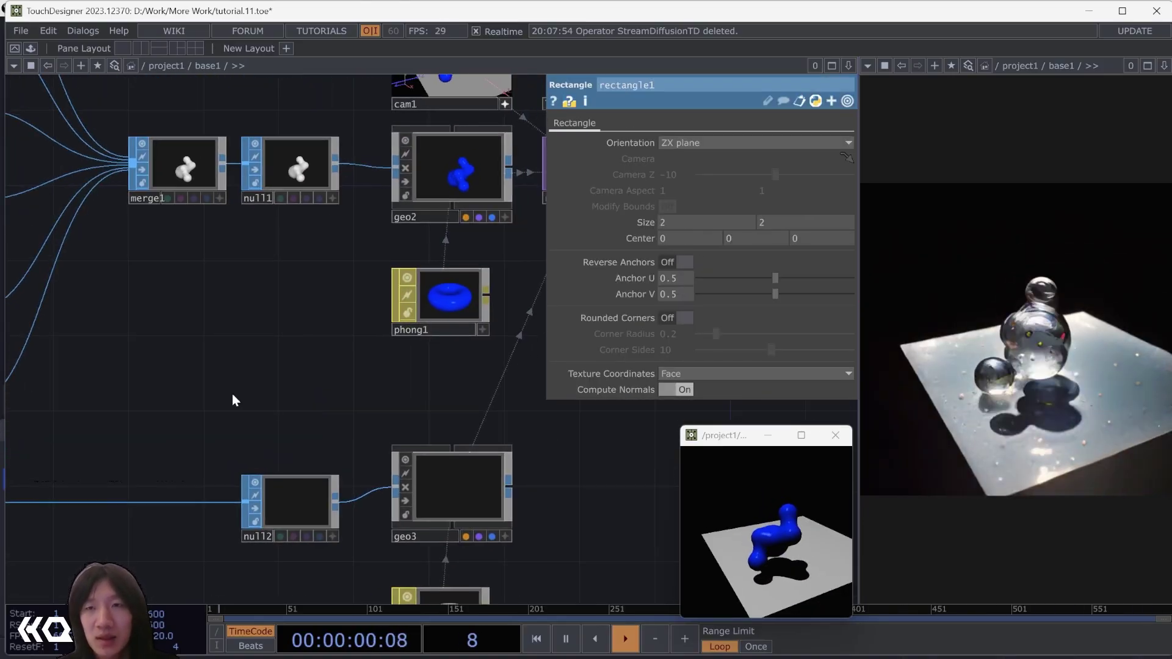
{"action": "left_click_drag", "start_coordinate": [595, 415], "coordinate": [504, 607]}
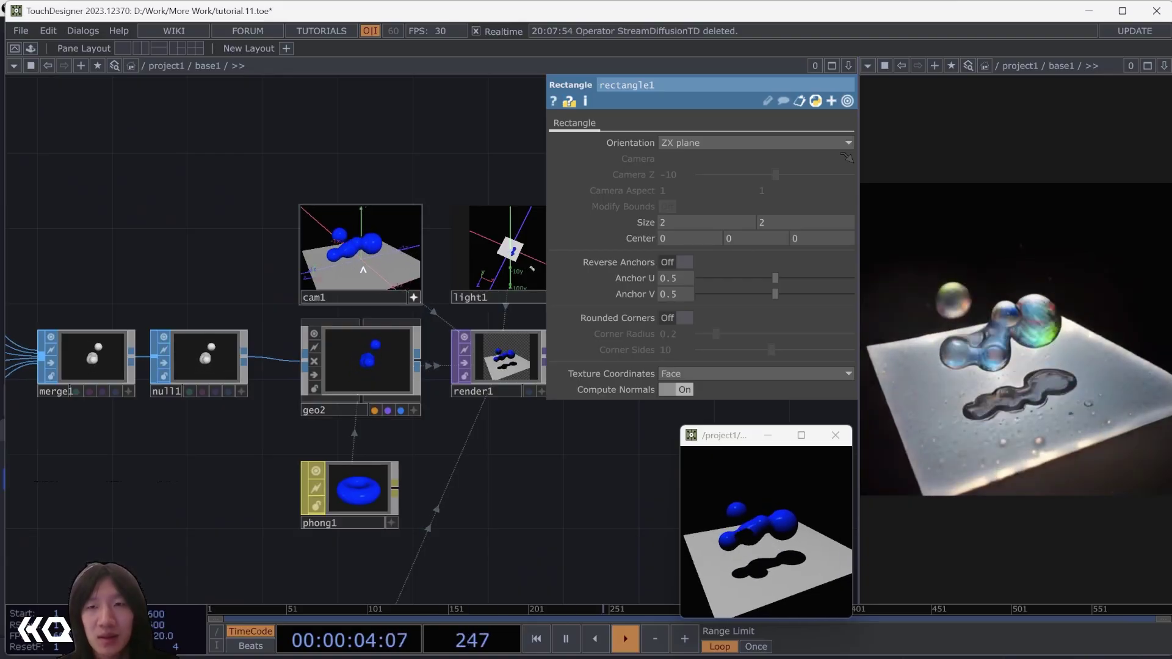
{"action": "left_click_drag", "start_coordinate": [574, 554], "coordinate": [322, 488]}
{"action": "left_click", "coordinate": [526, 317]}
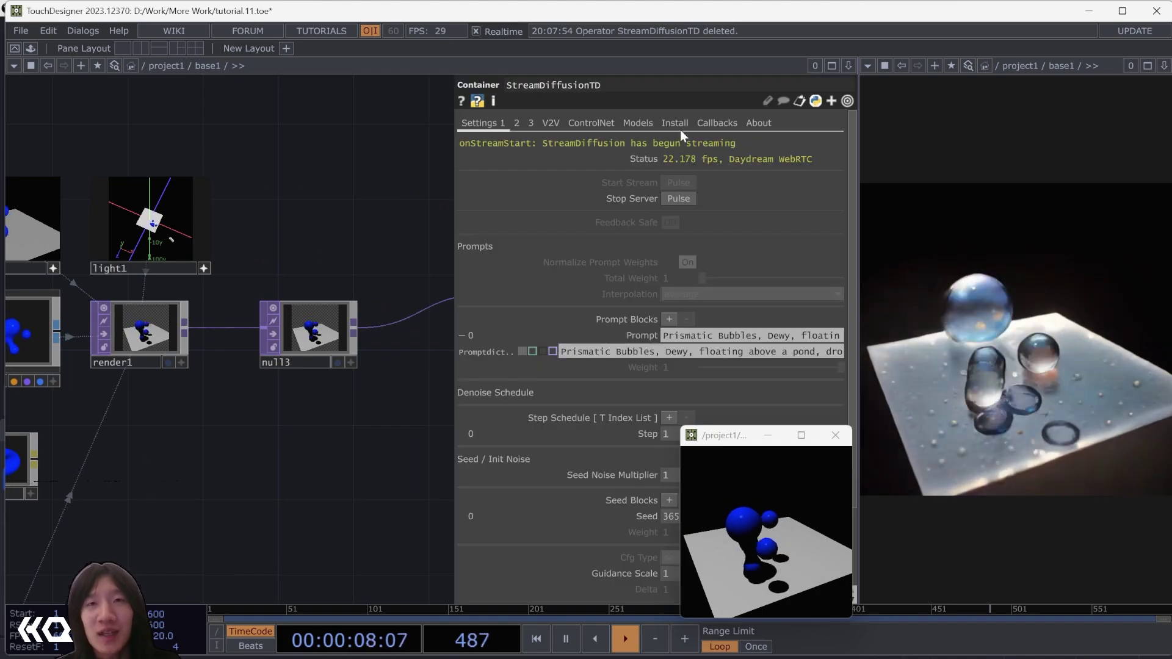
{"action": "left_click", "coordinate": [591, 123]}
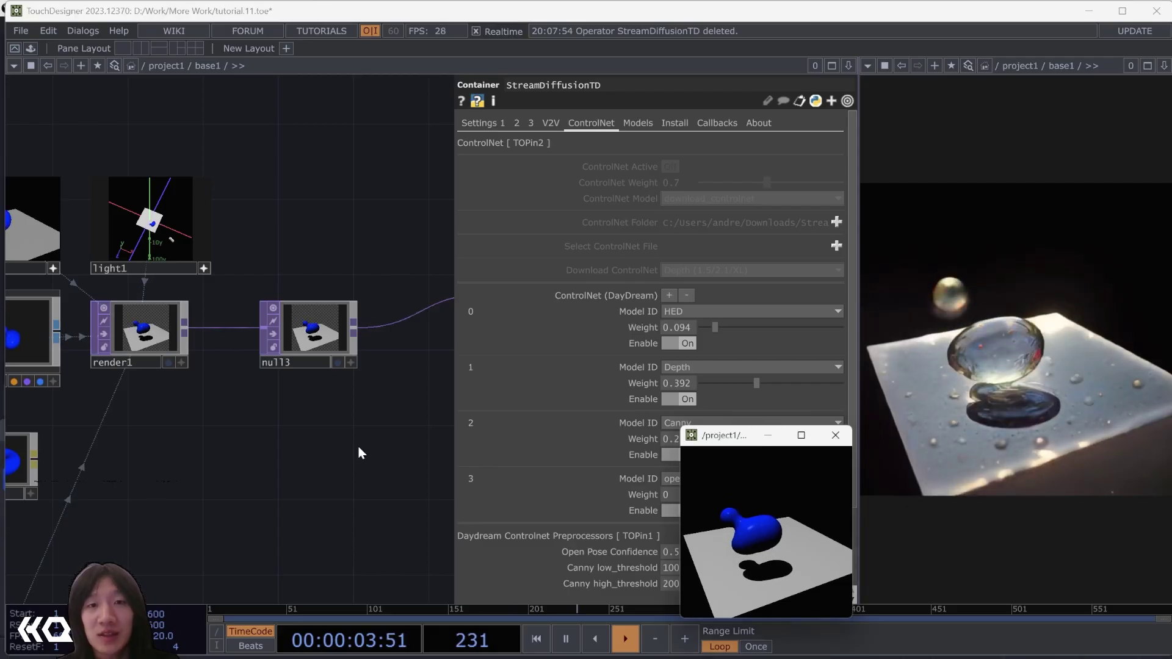
{"action": "left_click_drag", "start_coordinate": [712, 441], "coordinate": [300, 436]}
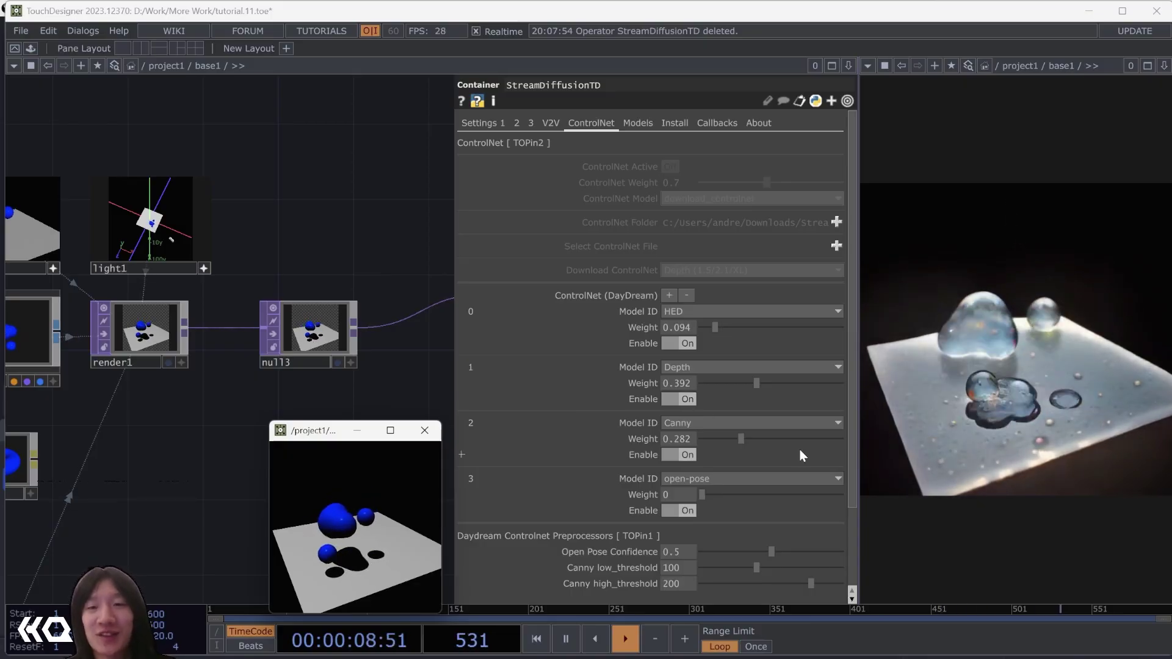
- Undo the last ControlNet weight change and set the HED, Depth and Canny weights to 0
{"action": "key", "text": "ctrl+z"}
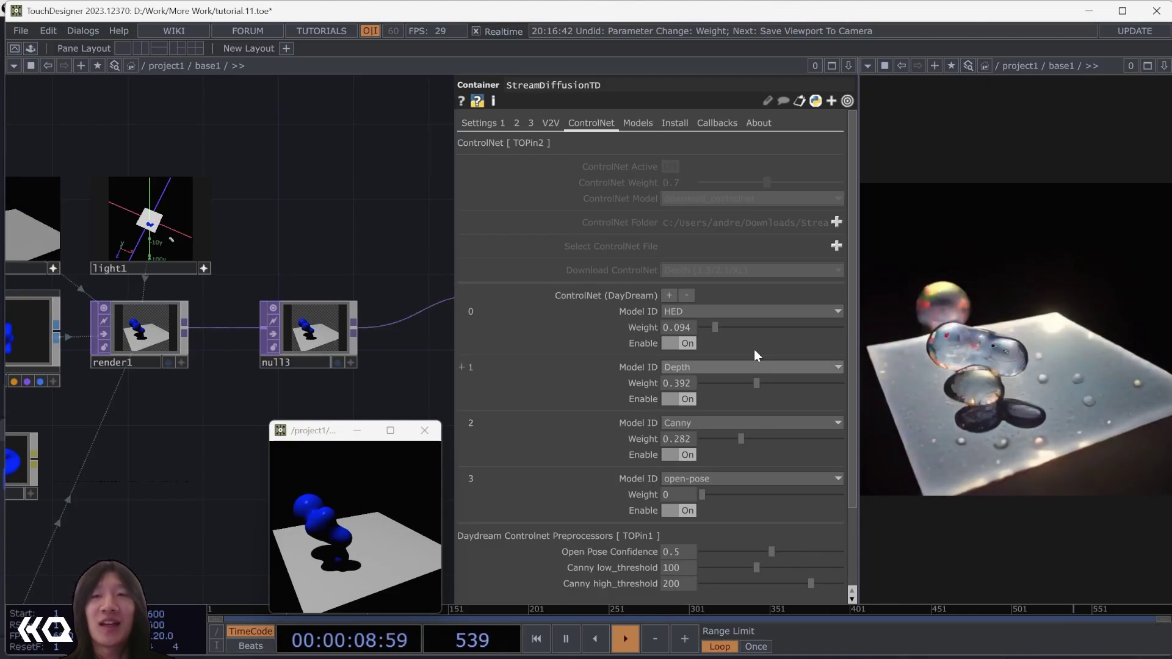
{"action": "left_click_drag", "start_coordinate": [717, 329], "coordinate": [702, 332]}
{"action": "left_click_drag", "start_coordinate": [756, 383], "coordinate": [647, 404]}
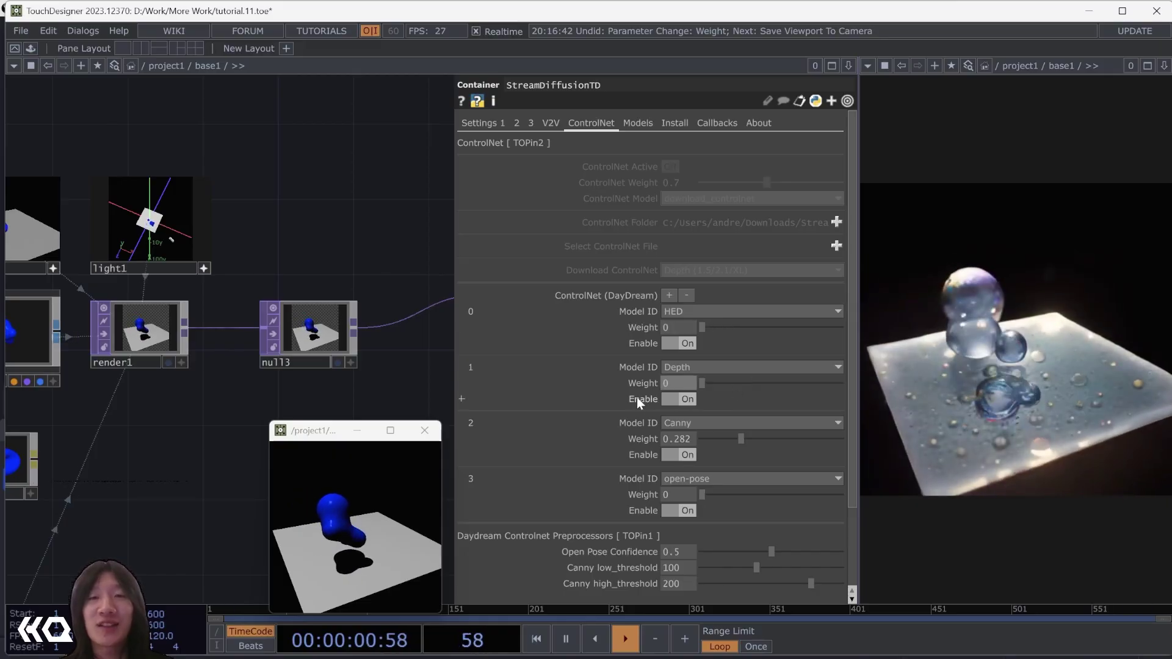
{"action": "left_click_drag", "start_coordinate": [741, 439], "coordinate": [650, 481]}
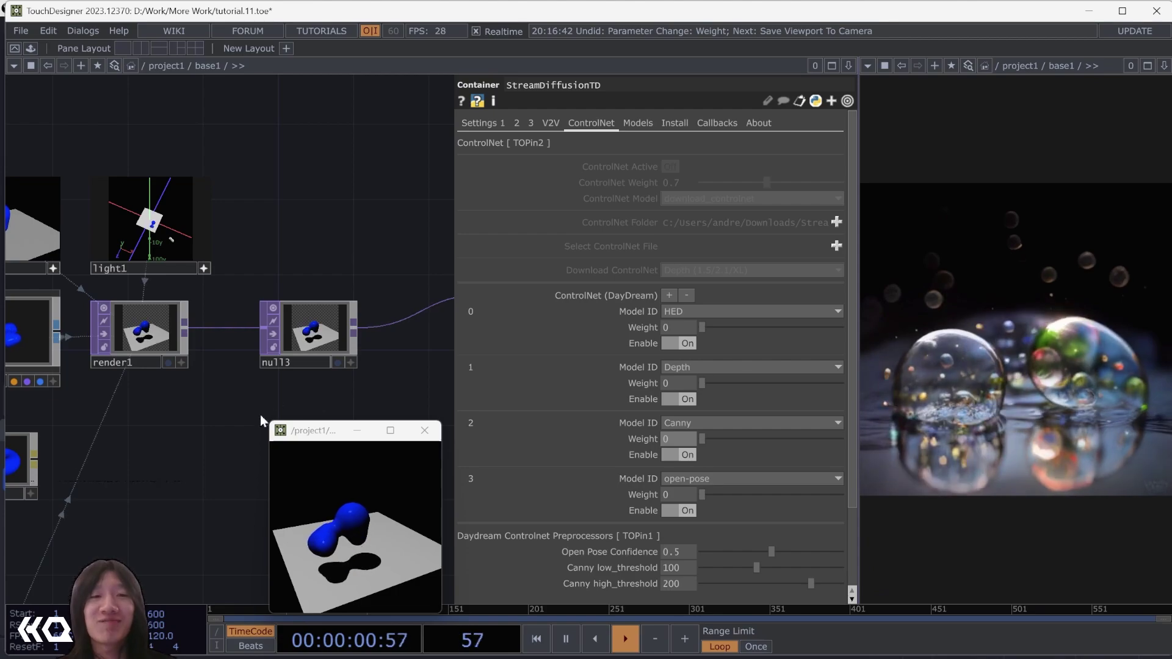
- Try a Canny ControlNet weight of 0.261 on its own
{"action": "right_click", "coordinate": [382, 392]}
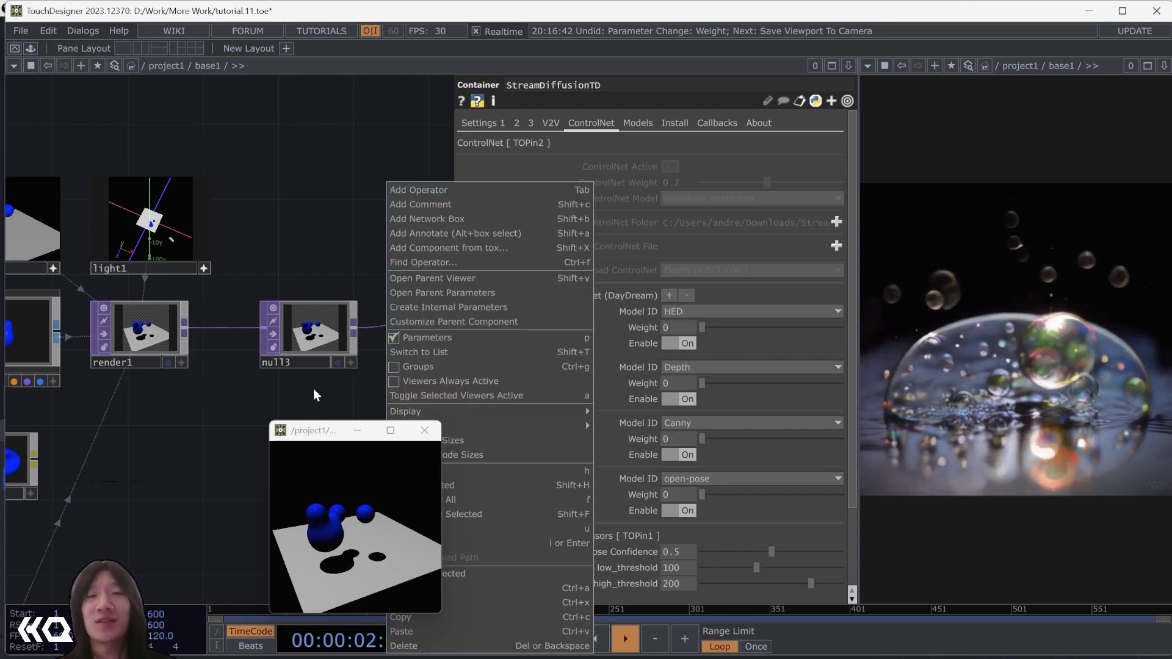
{"action": "left_click", "coordinate": [413, 455]}
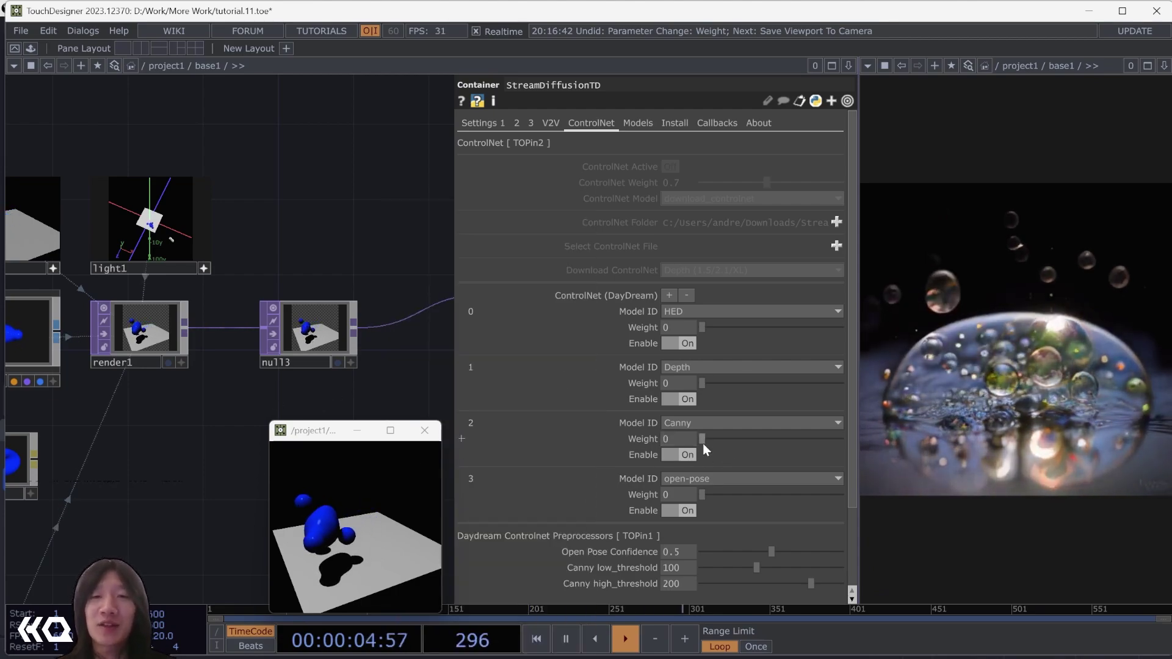
{"action": "left_click_drag", "start_coordinate": [702, 443], "coordinate": [740, 443]}
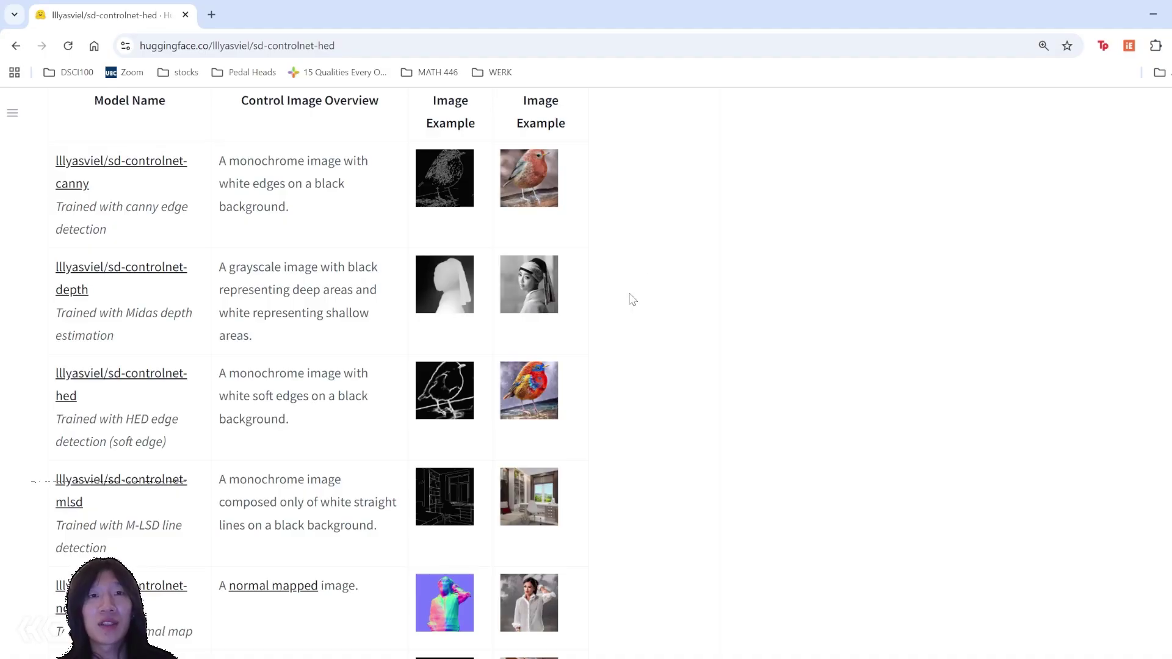
- In the browser, examine the ControlNet model table on the Hugging Face sd-controlnet-hed page and the full-size Canny bird control image
{"action": "scroll", "coordinate": [652, 263], "scroll_direction": "up", "scroll_amount": 1}
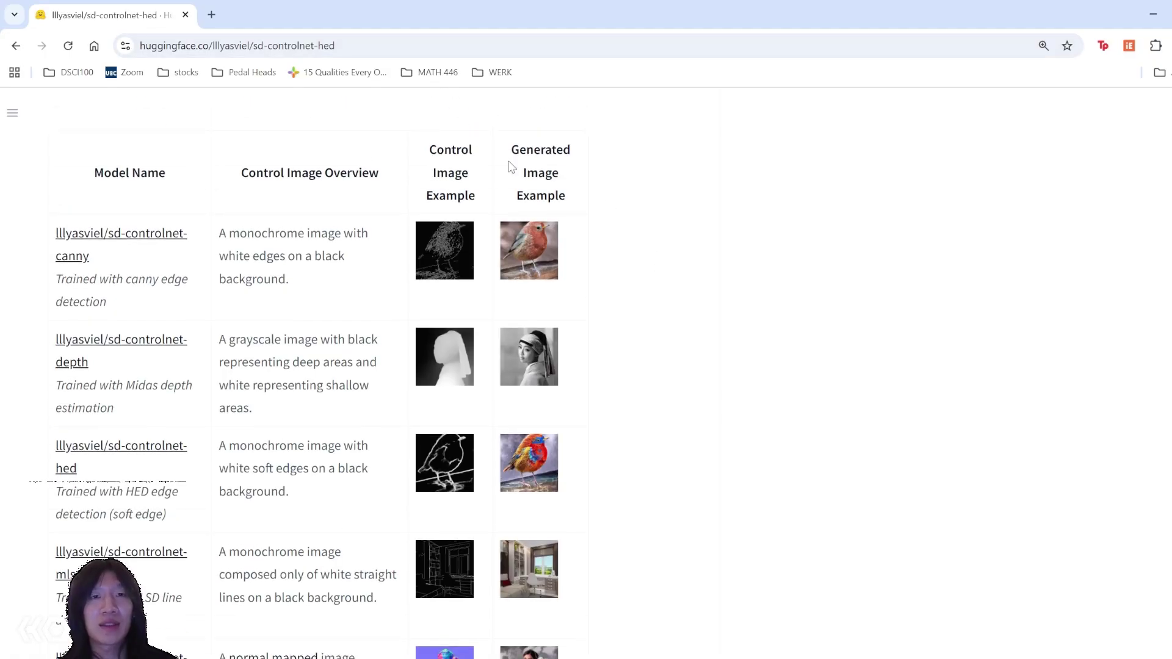
{"action": "scroll", "coordinate": [588, 303], "scroll_direction": "down", "scroll_amount": 1}
{"action": "scroll", "coordinate": [590, 305], "scroll_direction": "up", "scroll_amount": 3}
{"action": "scroll", "coordinate": [555, 316], "scroll_direction": "down", "scroll_amount": 3}
{"action": "scroll", "coordinate": [608, 306], "scroll_direction": "down", "scroll_amount": 1}
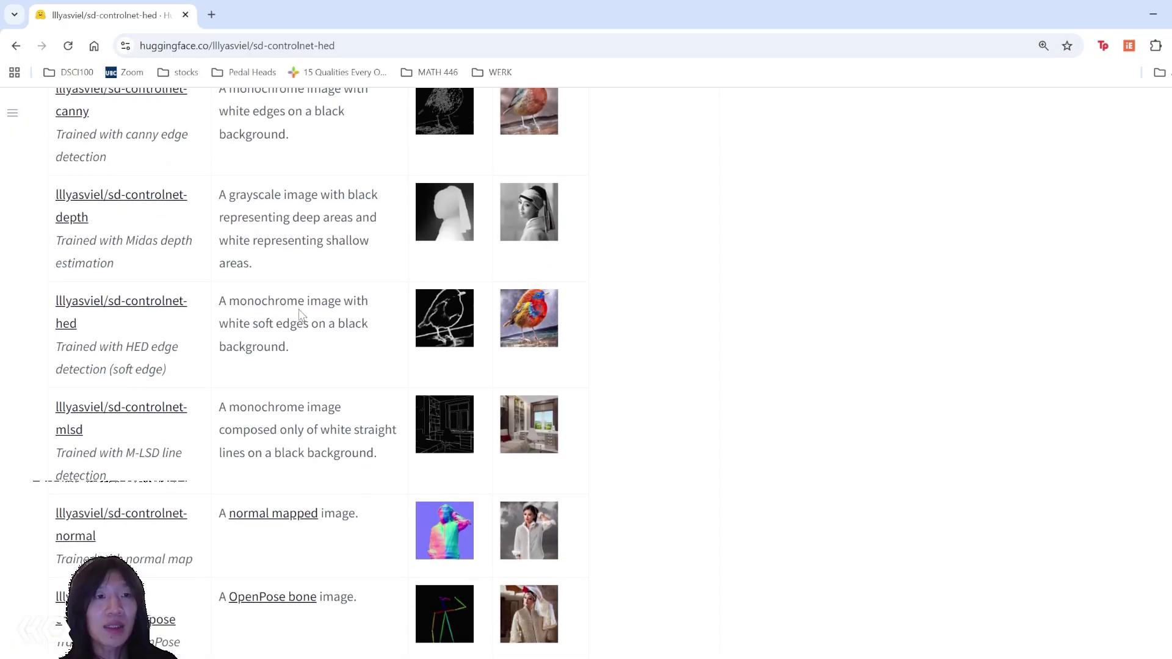
{"action": "scroll", "coordinate": [251, 307], "scroll_direction": "up", "scroll_amount": 2}
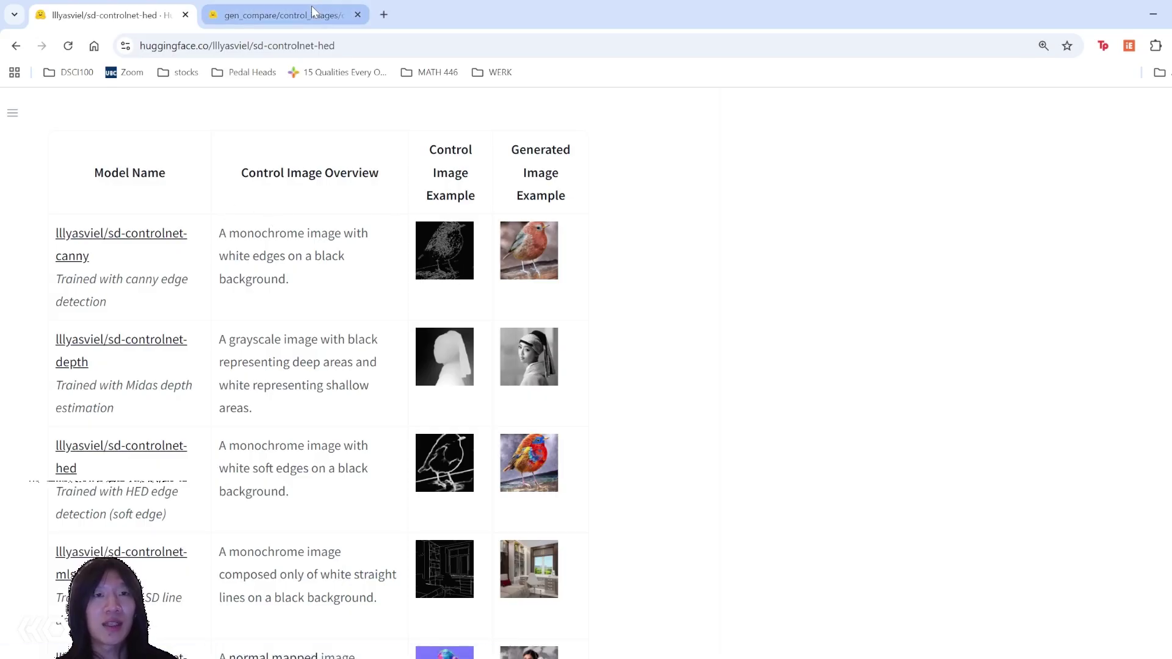
{"action": "left_click", "coordinate": [278, 14]}
{"action": "scroll", "coordinate": [257, 308], "scroll_direction": "down", "scroll_amount": 4}
{"action": "scroll", "coordinate": [356, 456], "scroll_direction": "down", "scroll_amount": 1}
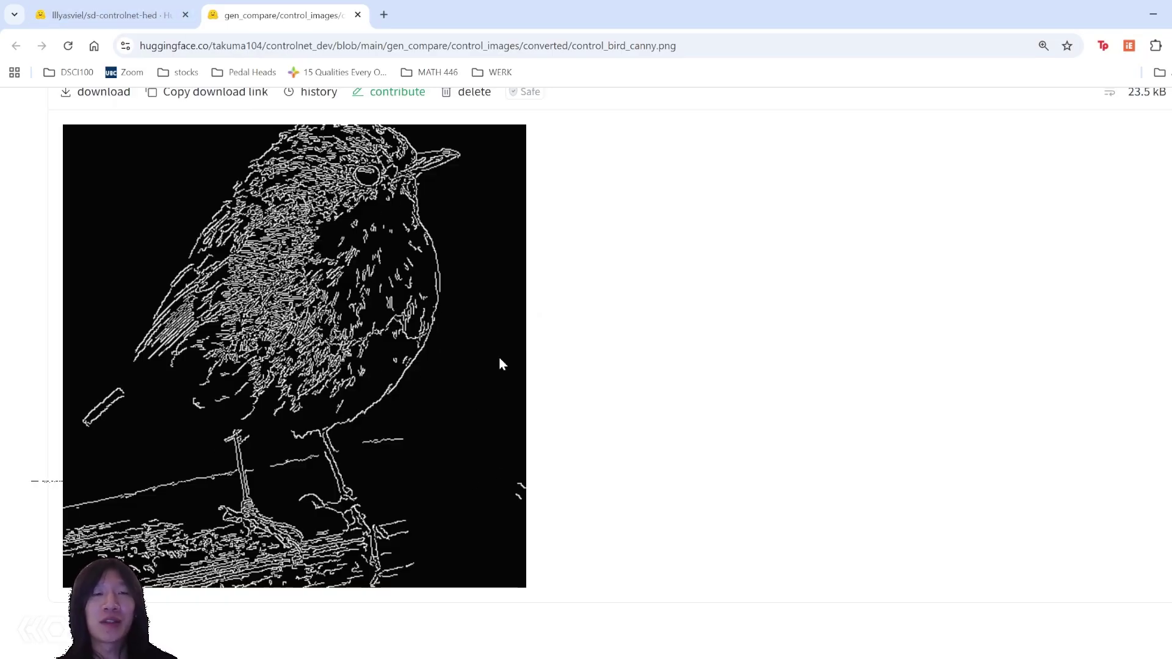
{"action": "left_click", "coordinate": [151, 8]}
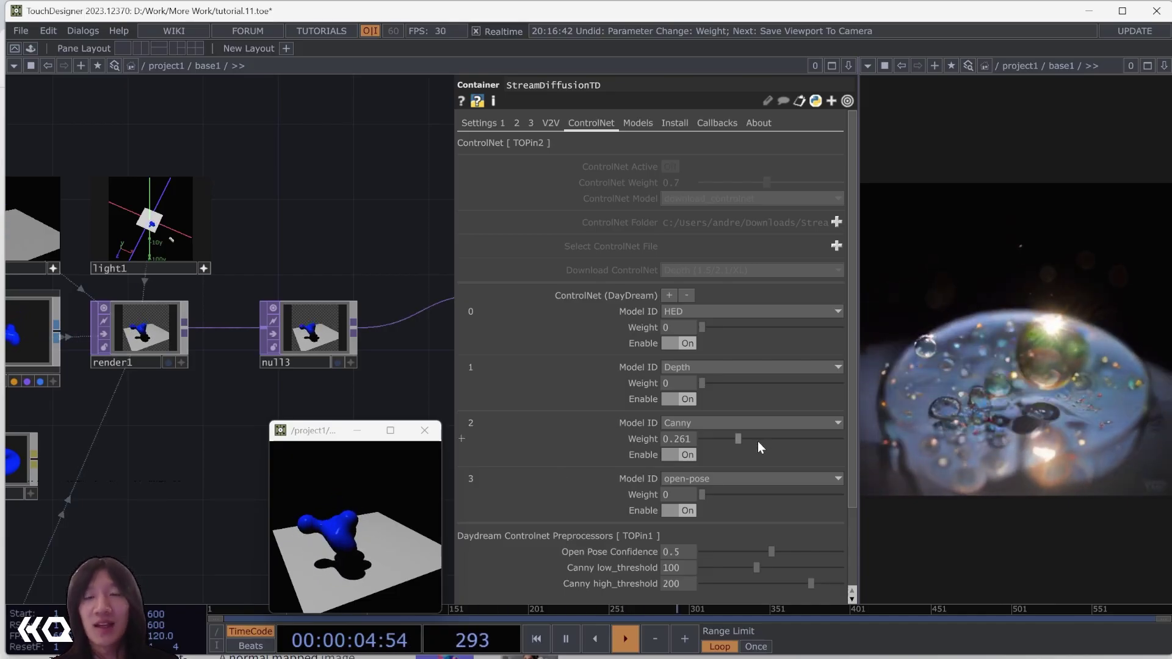
- Back in TouchDesigner, try a Canny weight of 0.548, reset it to 0 and try a Depth weight of 0.413
{"action": "left_click_drag", "start_coordinate": [736, 439], "coordinate": [779, 441]}
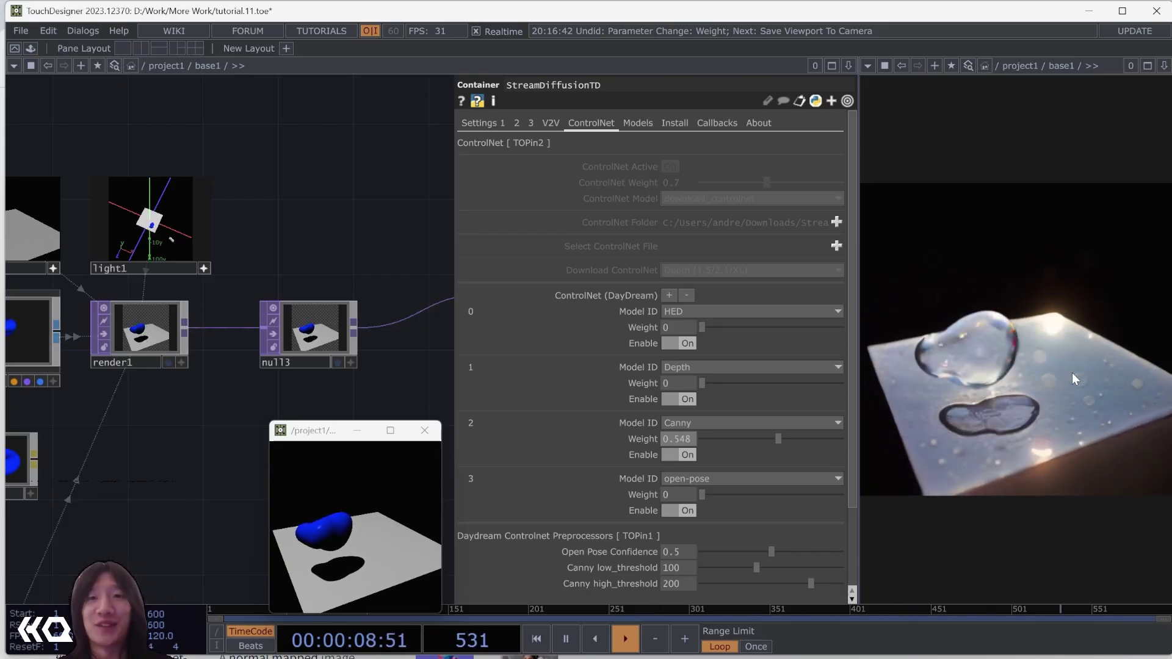
{"action": "left_click_drag", "start_coordinate": [779, 438], "coordinate": [685, 444]}
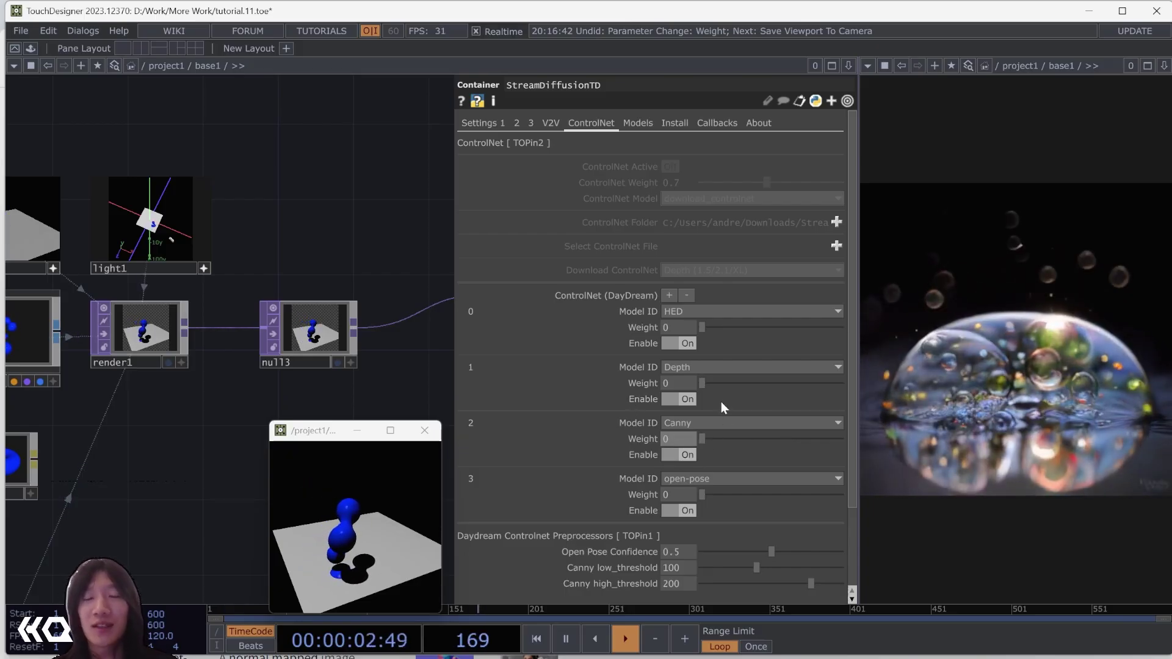
{"action": "left_click_drag", "start_coordinate": [699, 387], "coordinate": [758, 383]}
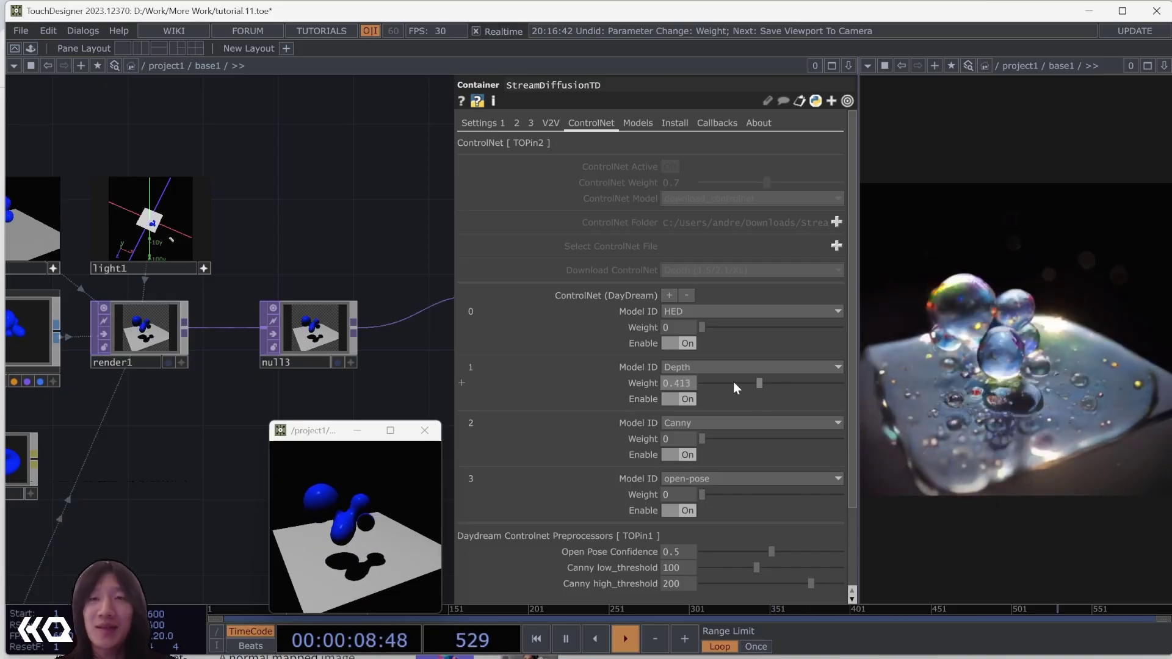
- Switch to the browser, examine the full-size depth control image from the ControlNet table and return to TouchDesigner
{"action": "key", "text": "alt+Tab"}
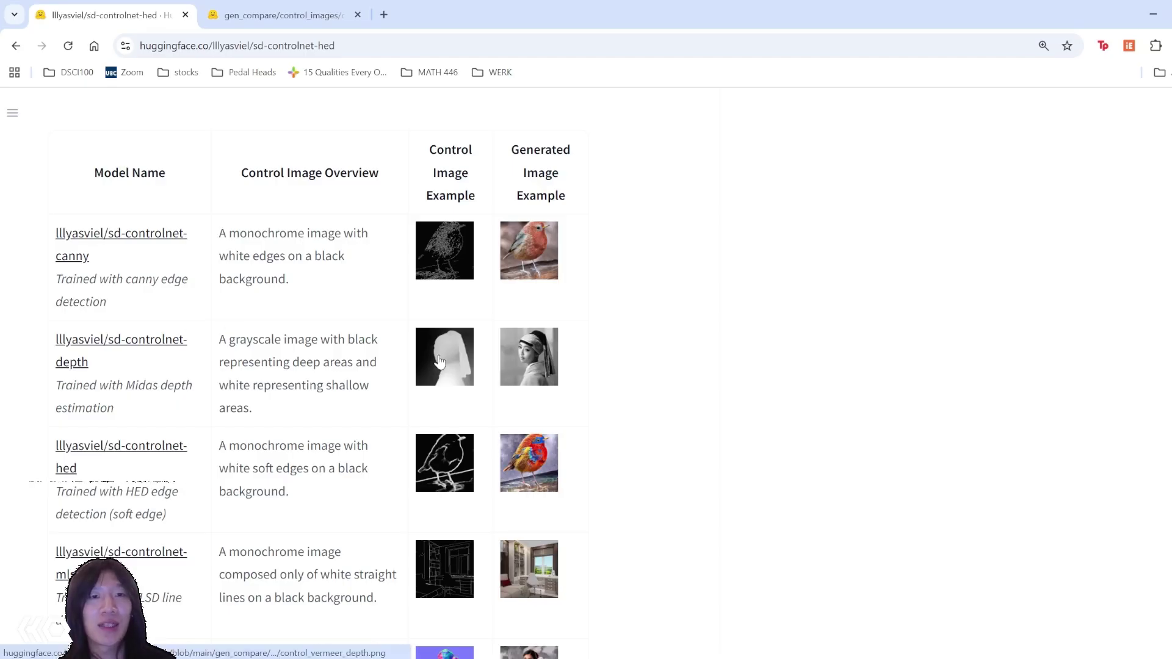
{"action": "left_click", "coordinate": [452, 15]}
{"action": "scroll", "coordinate": [430, 320], "scroll_direction": "down", "scroll_amount": 5}
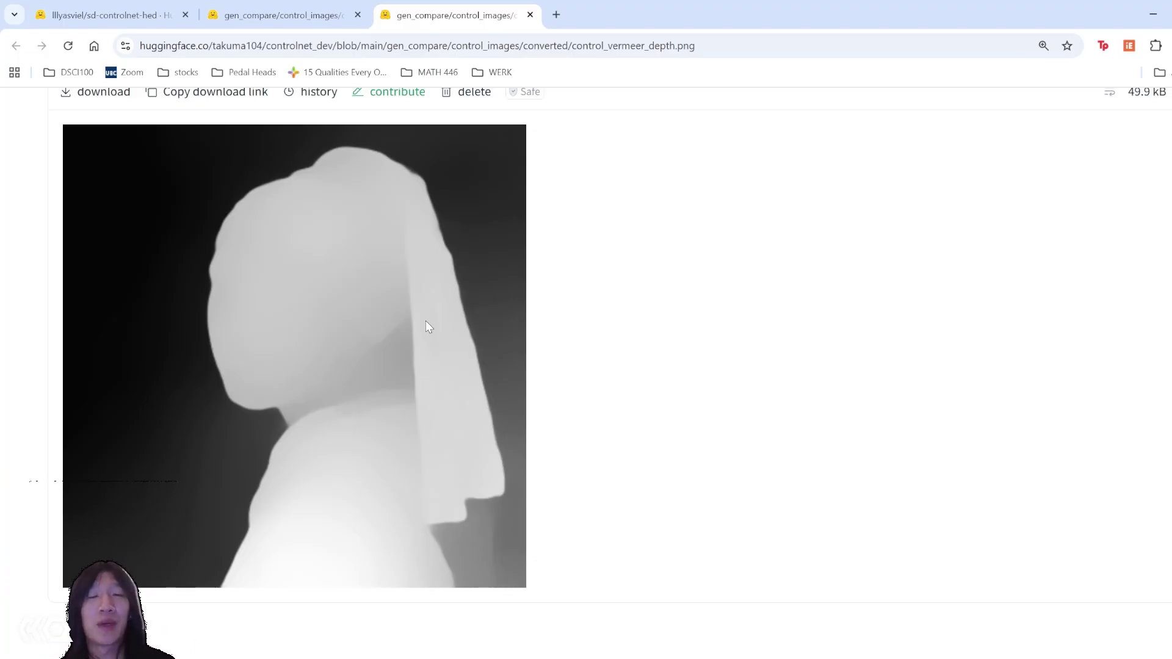
{"action": "key", "text": "alt+Tab"}
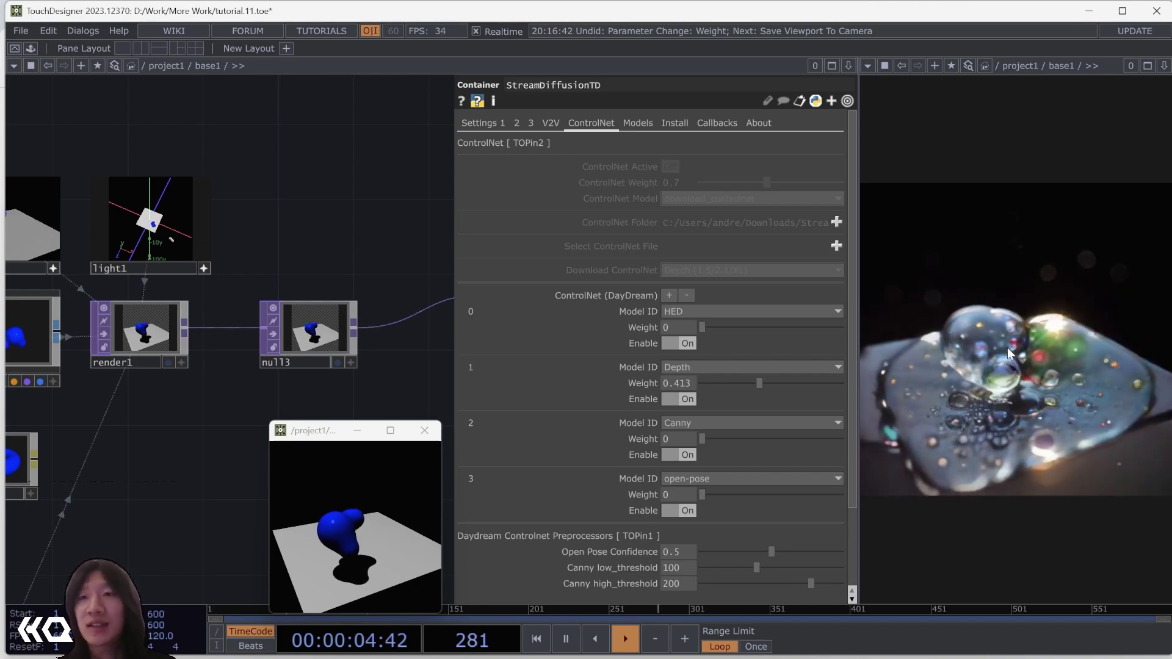
- Try a Depth ControlNet weight of 0.595 and reset it to 0
{"action": "left_click_drag", "start_coordinate": [767, 382], "coordinate": [788, 380]}
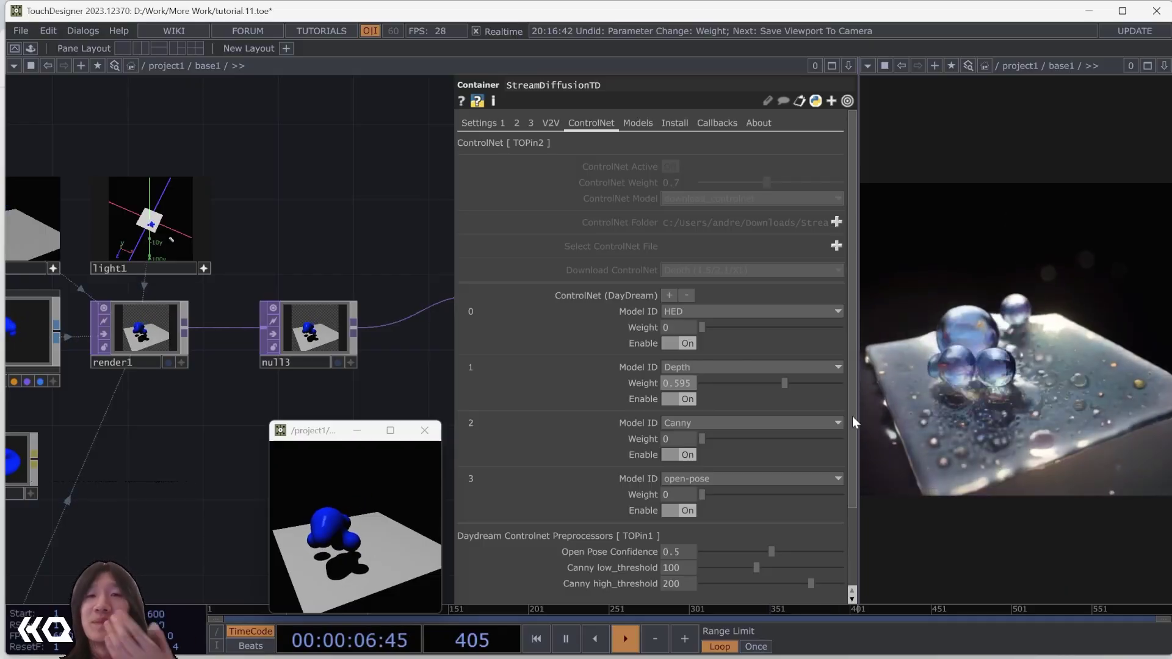
{"action": "left_click_drag", "start_coordinate": [784, 383], "coordinate": [691, 394]}
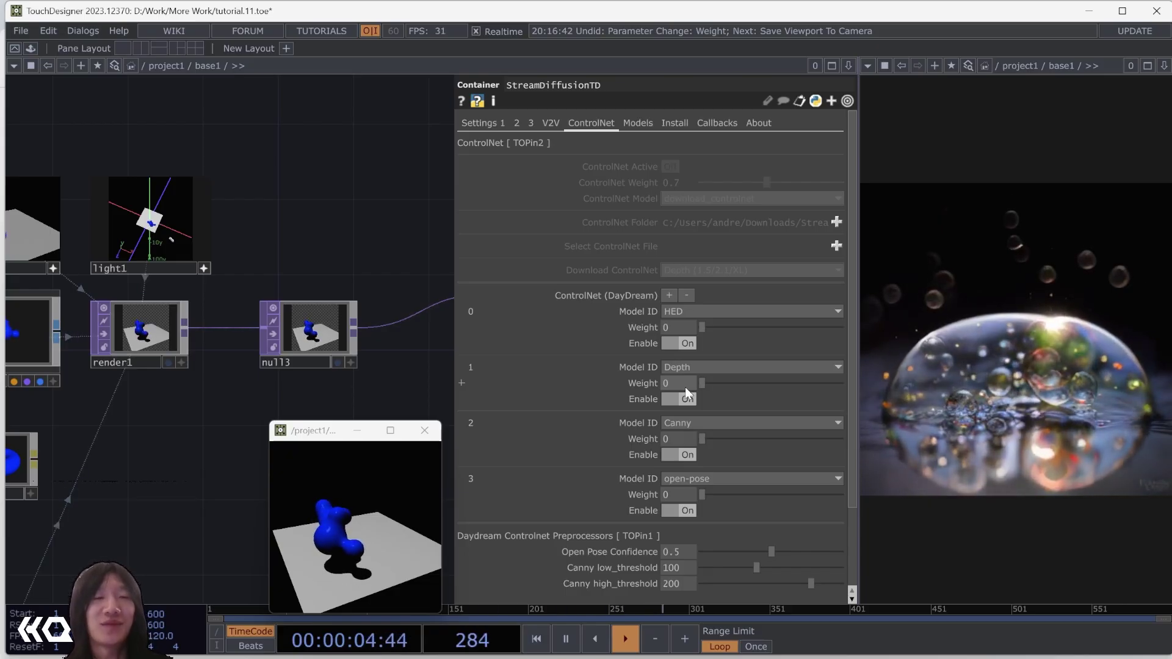
- Try a HED ControlNet weight of 0.428 and examine the full-size HED bird control image from the ControlNet table in the browser
{"action": "left_click_drag", "start_coordinate": [712, 329], "coordinate": [763, 332]}
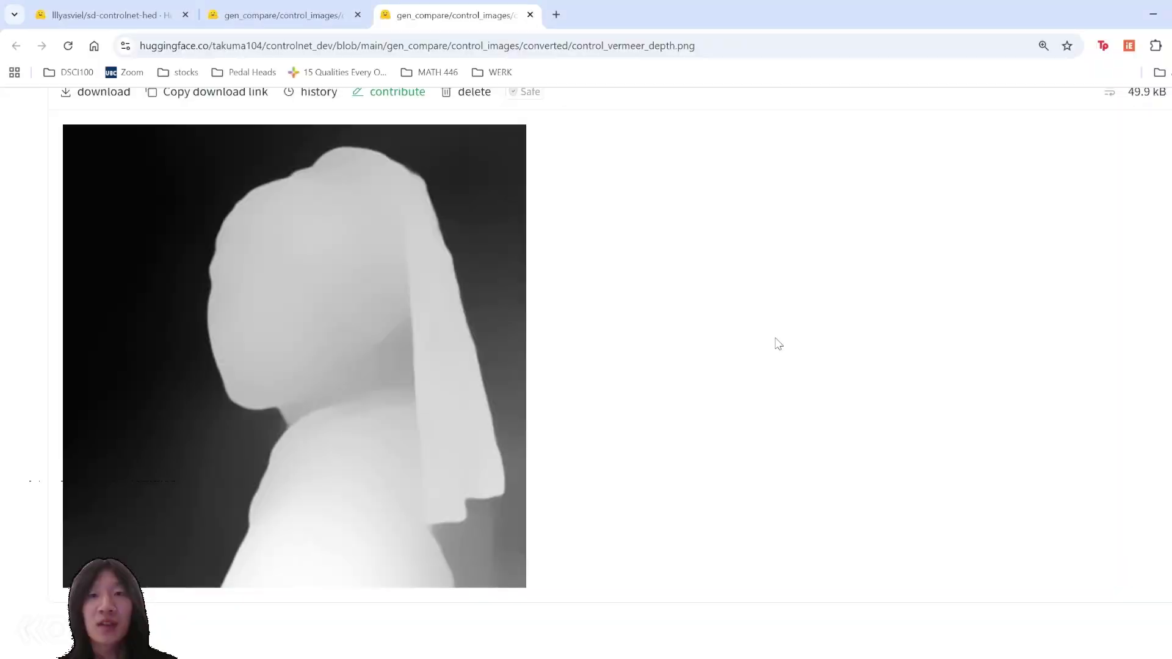
{"action": "key", "text": "alt+Tab"}
{"action": "left_click", "coordinate": [111, 12]}
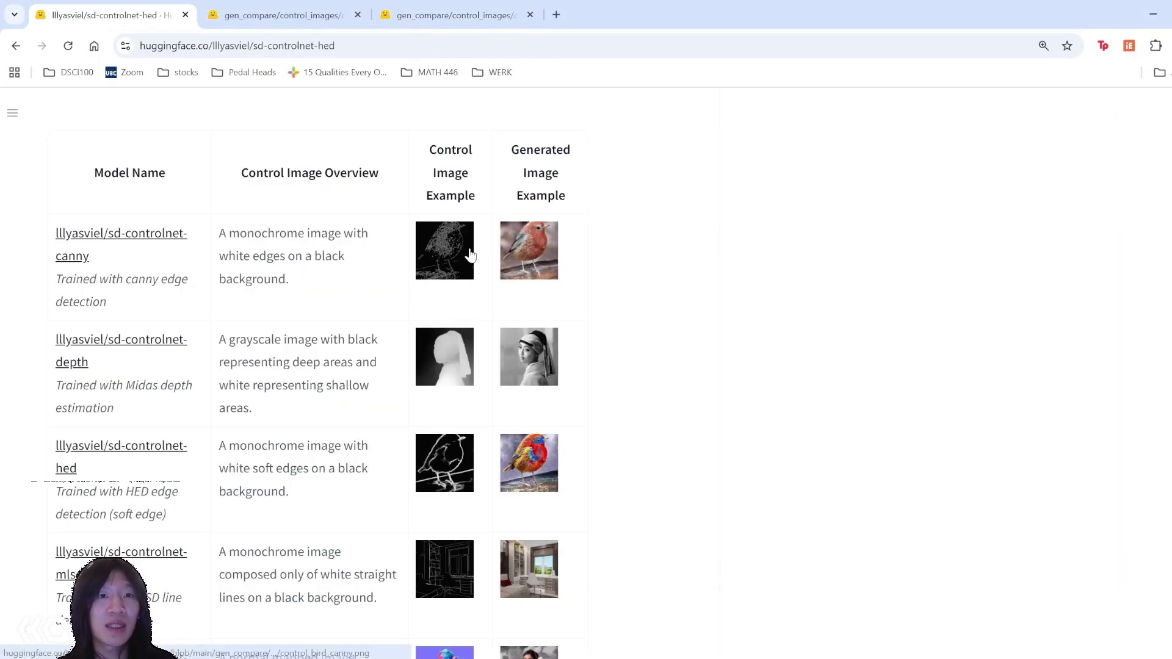
{"action": "scroll", "coordinate": [441, 458], "scroll_direction": "down", "scroll_amount": 1}
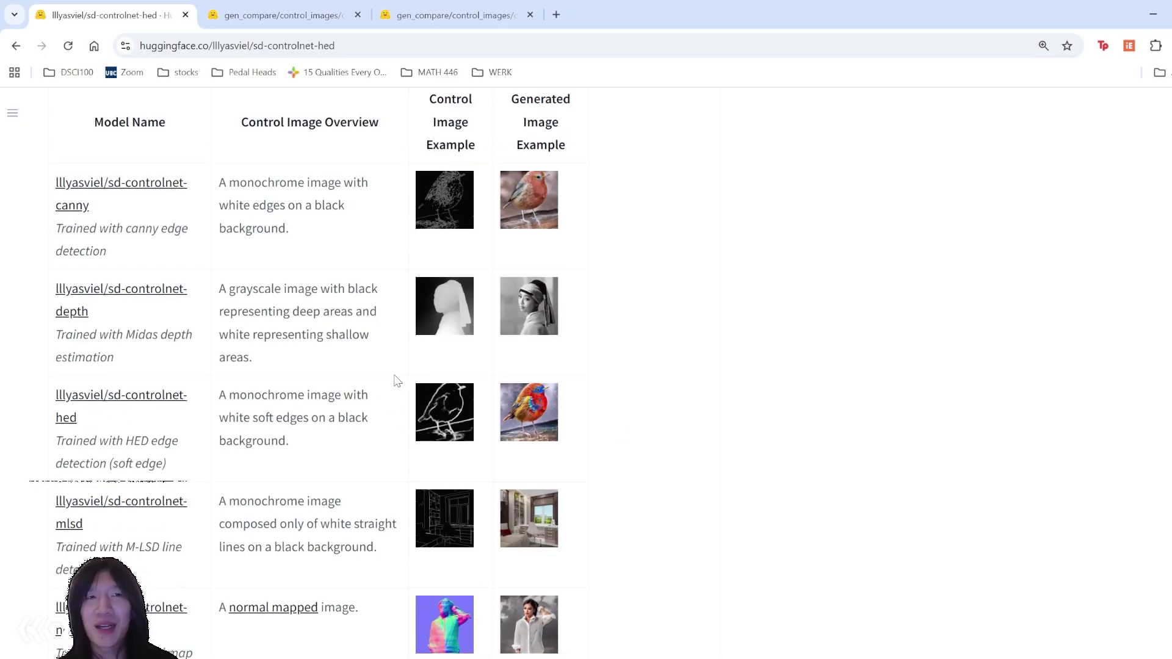
{"action": "scroll", "coordinate": [443, 241], "scroll_direction": "up", "scroll_amount": 1}
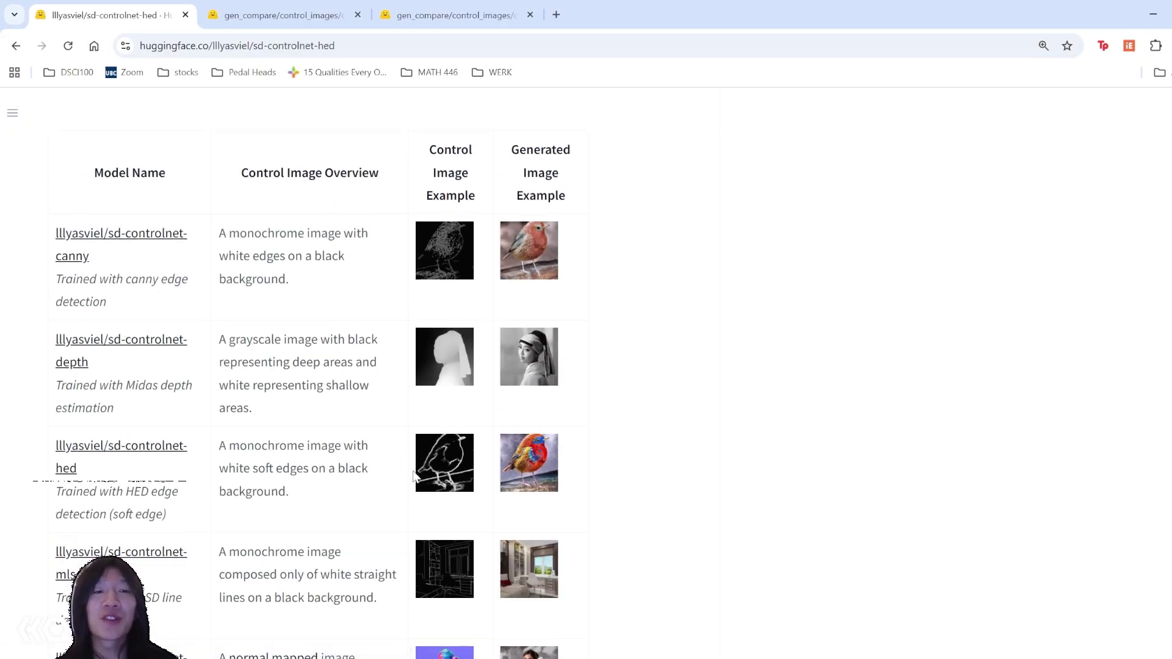
{"action": "left_click", "coordinate": [629, 14]}
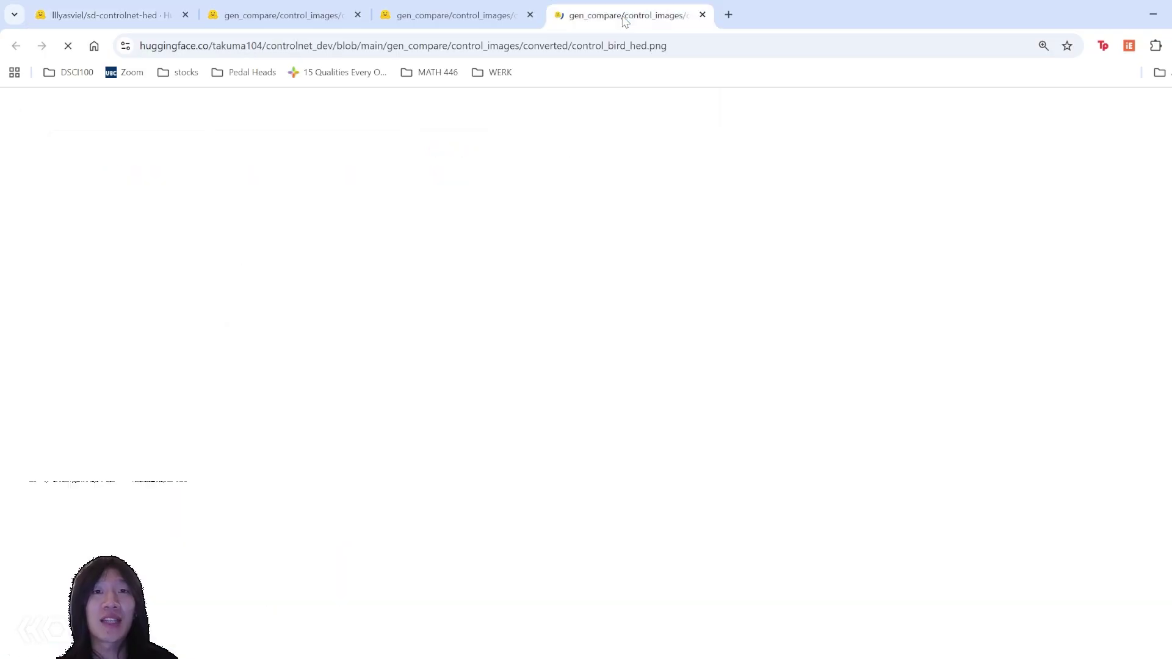
{"action": "scroll", "coordinate": [360, 444], "scroll_direction": "down", "scroll_amount": 3}
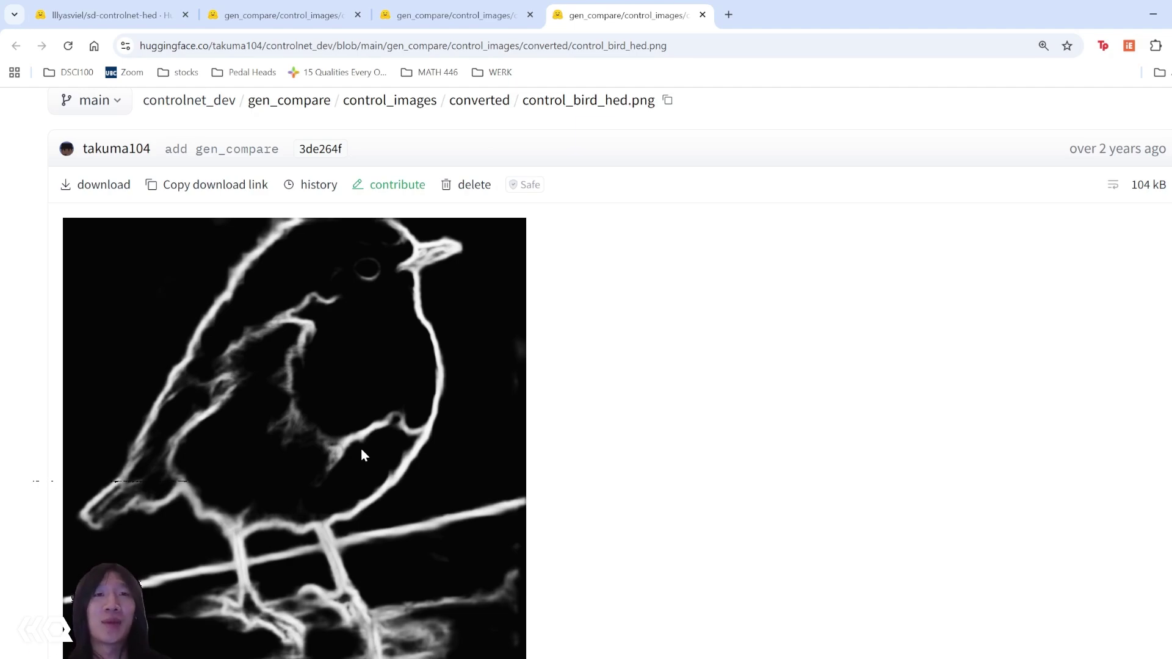
- Back in TouchDesigner, reset the HED weight to 0 and try an open-pose weight of 0.585
{"action": "key", "text": "alt+Tab"}
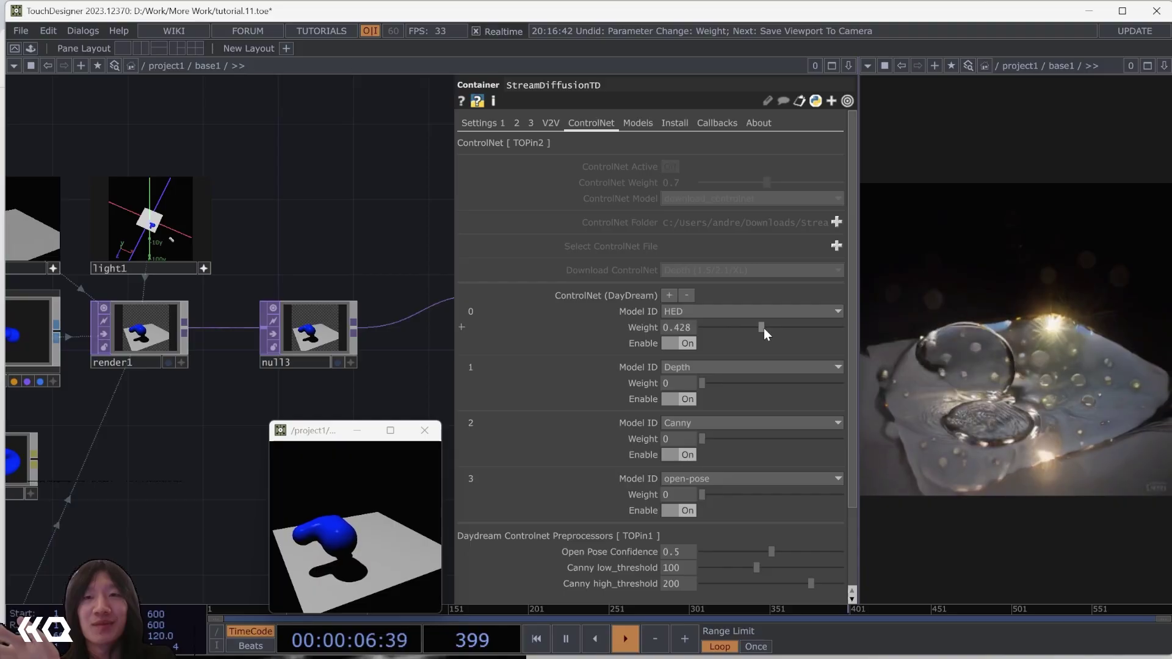
{"action": "left_click_drag", "start_coordinate": [763, 328], "coordinate": [698, 335]}
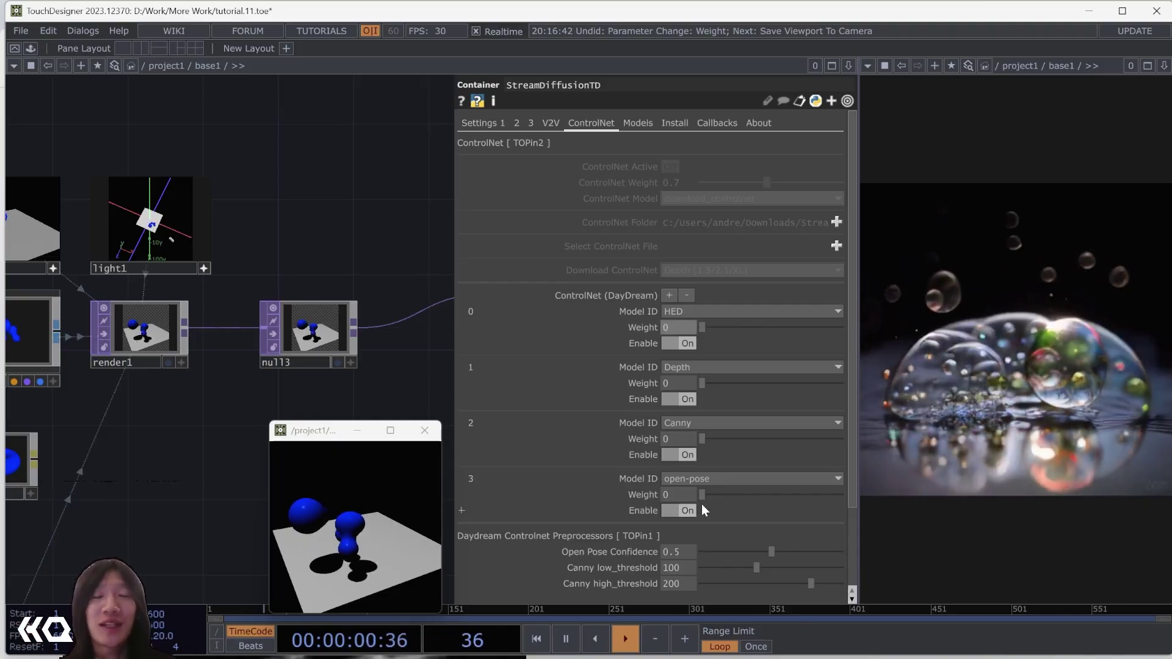
{"action": "left_click_drag", "start_coordinate": [704, 495], "coordinate": [725, 497]}
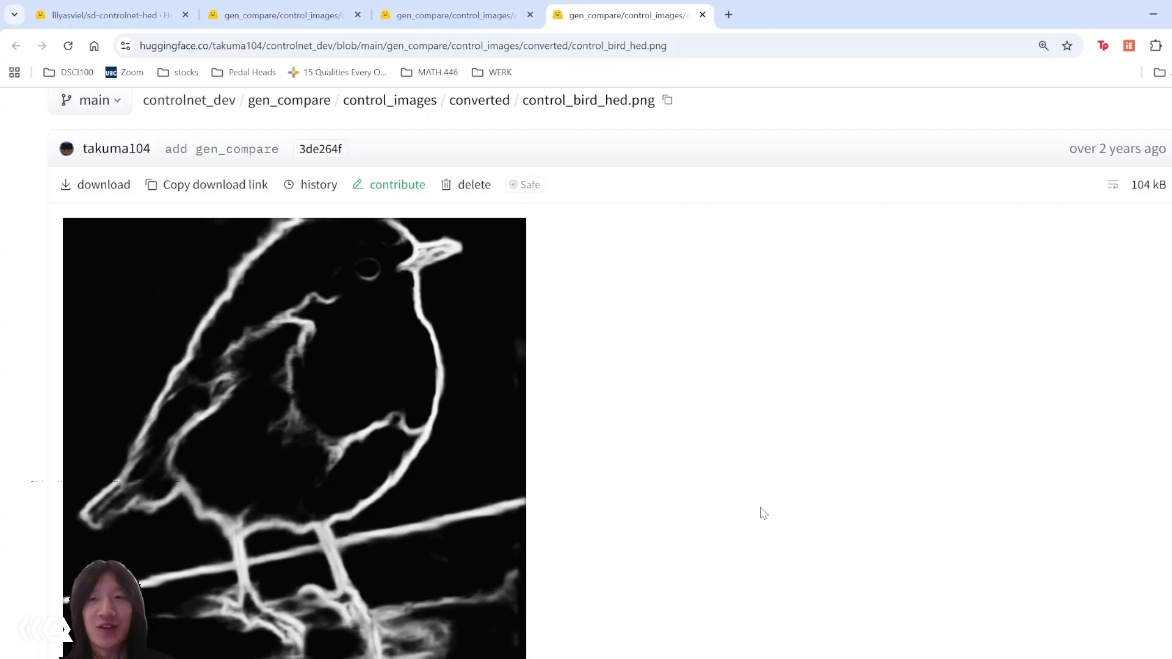
- In the browser, examine the full-size OpenPose control image from the ControlNet table, and back in TouchDesigner try a higher open-pose weight
{"action": "scroll", "coordinate": [763, 513], "scroll_direction": "down", "scroll_amount": 2}
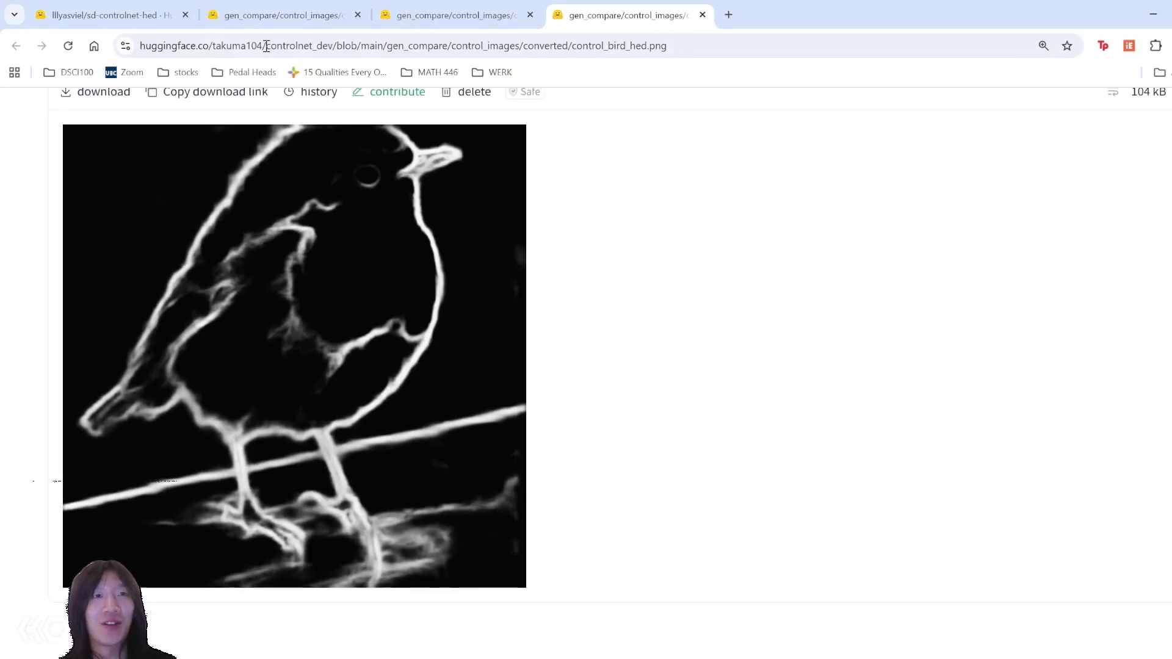
{"action": "left_click", "coordinate": [122, 15]}
{"action": "scroll", "coordinate": [313, 356], "scroll_direction": "down", "scroll_amount": 3}
{"action": "scroll", "coordinate": [313, 356], "scroll_direction": "down", "scroll_amount": 3}
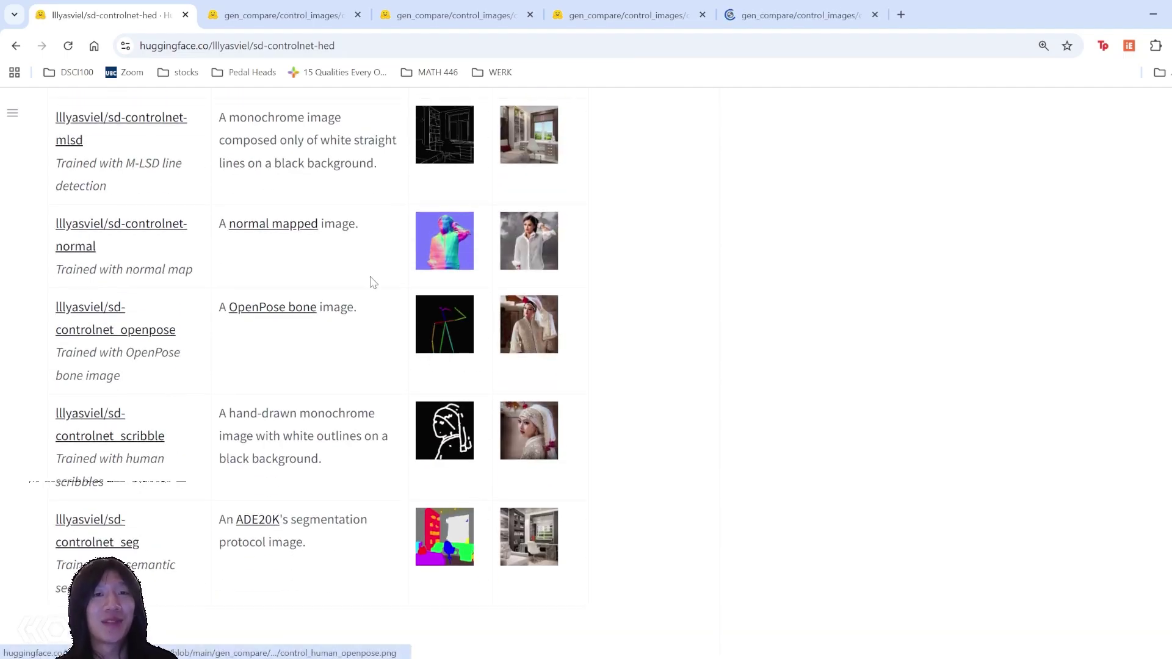
{"action": "left_click", "coordinate": [794, 14]}
{"action": "scroll", "coordinate": [377, 397], "scroll_direction": "down", "scroll_amount": 5}
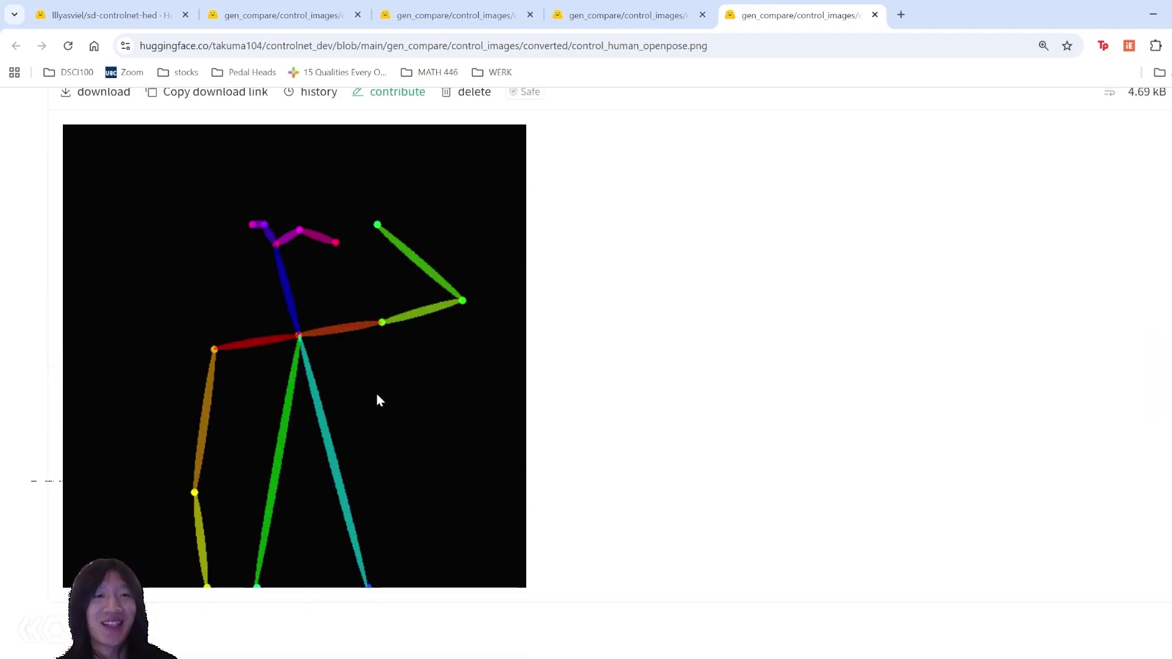
{"action": "key", "text": "alt+Tab"}
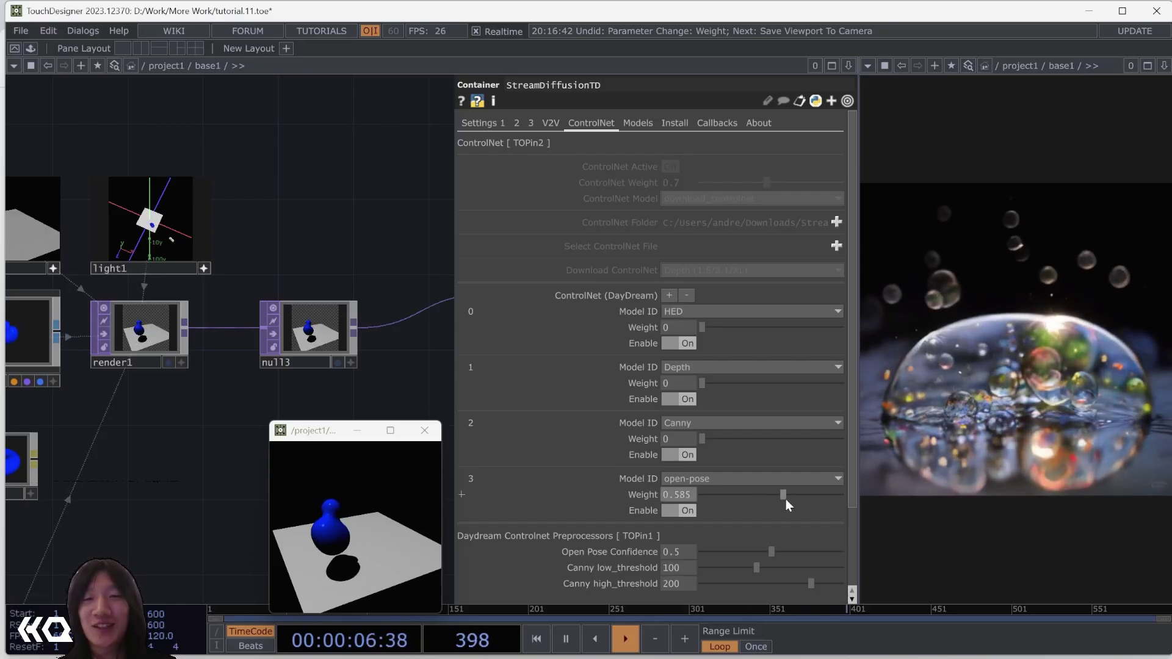
{"action": "left_click_drag", "start_coordinate": [807, 499], "coordinate": [816, 497]}
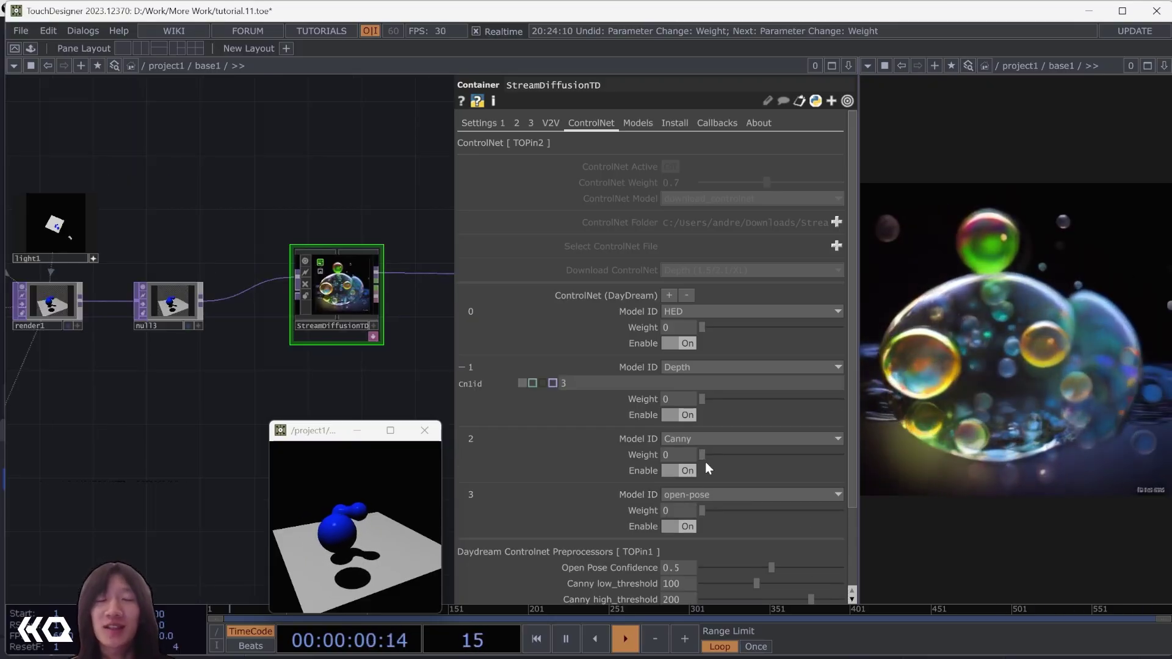
- Combine the ControlNets by setting the weights to 0.136 for Canny, 0.141 for HED and 0.392 for Depth
{"action": "left_click_drag", "start_coordinate": [704, 457], "coordinate": [721, 455]}
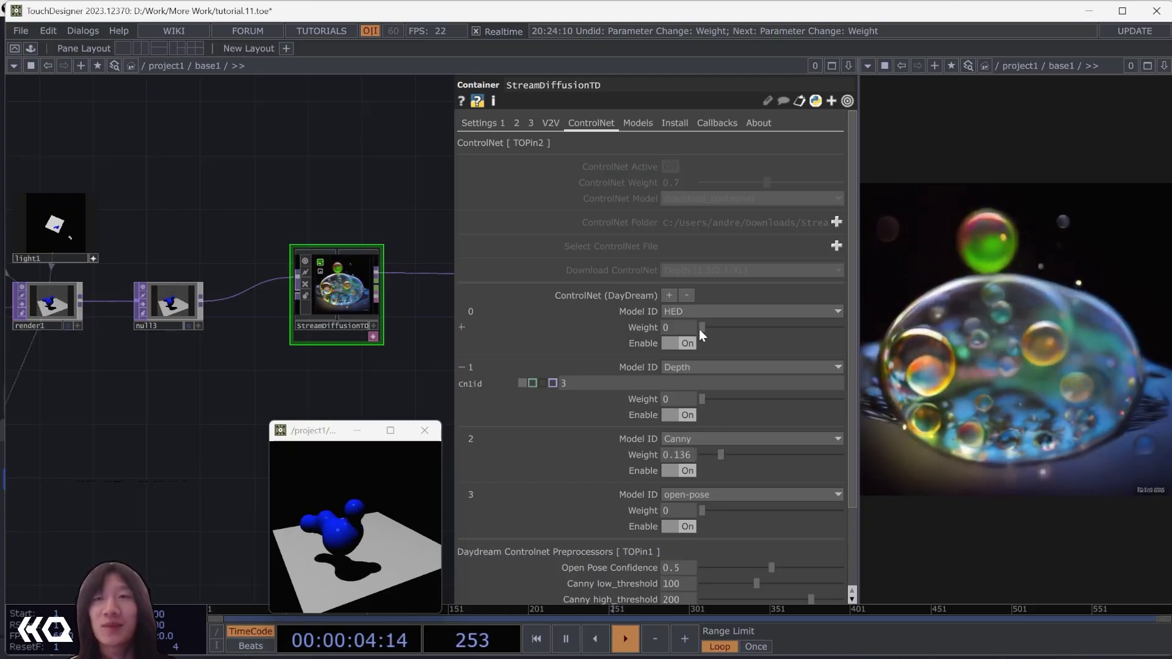
{"action": "left_click_drag", "start_coordinate": [702, 328], "coordinate": [720, 328]}
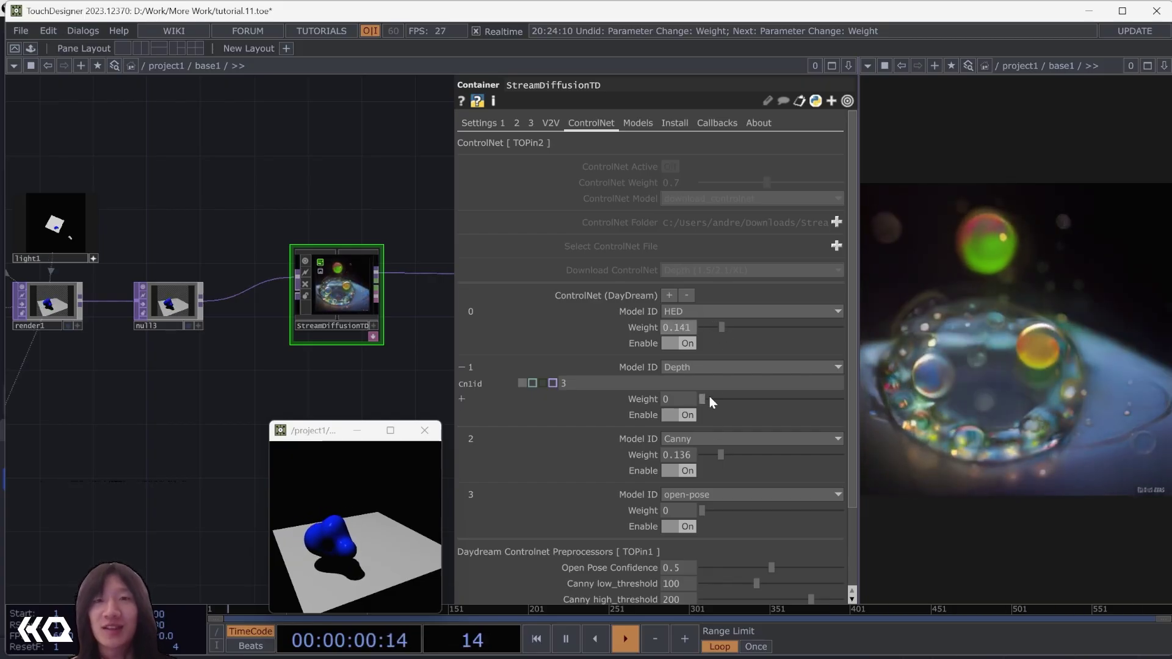
{"action": "left_click_drag", "start_coordinate": [702, 400], "coordinate": [750, 401]}
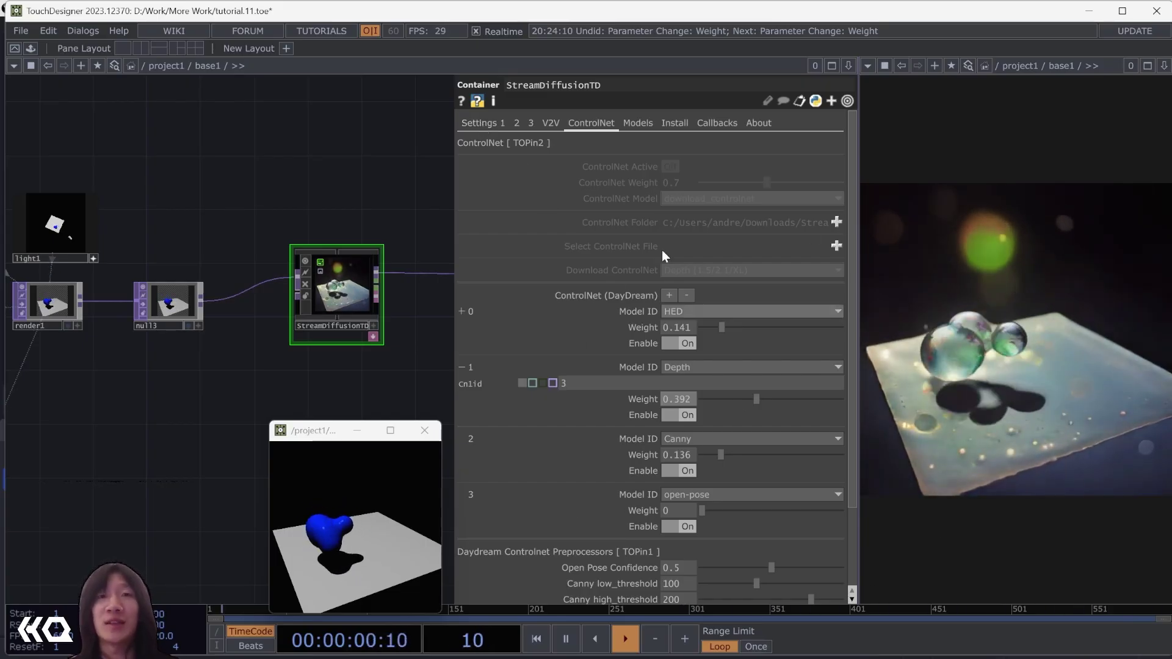
- Try a denoise schedule step of 3 in the StreamDiffusionTD settings and settle on a step of 2
{"action": "left_click", "coordinate": [483, 124]}
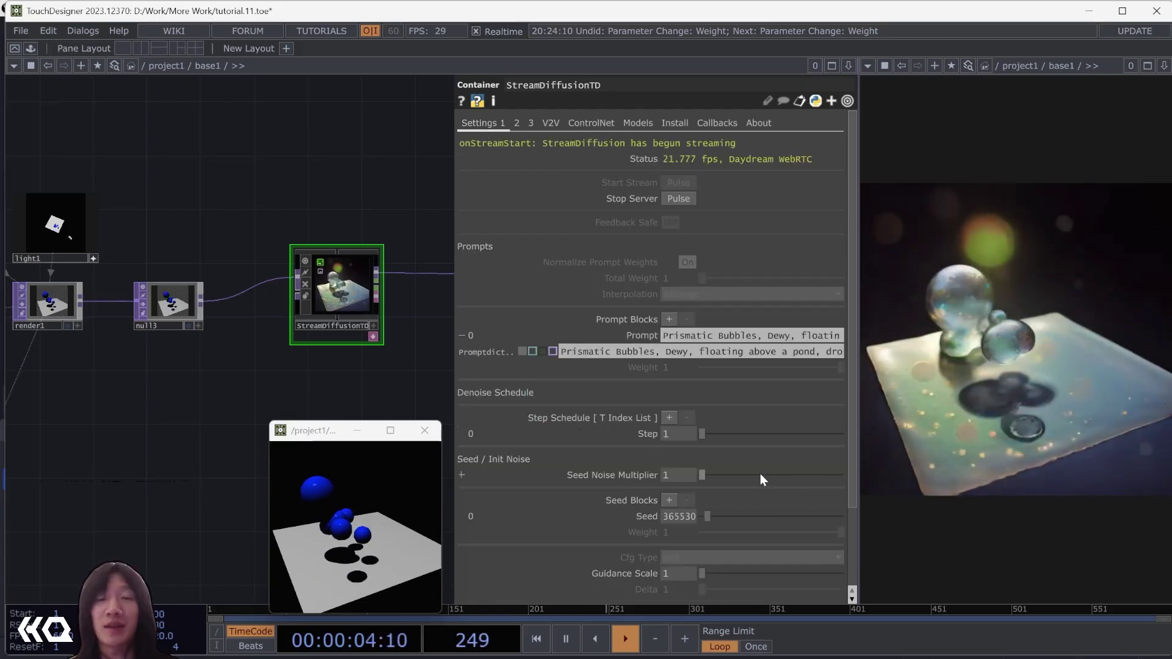
{"action": "left_click_drag", "start_coordinate": [710, 434], "coordinate": [710, 437]}
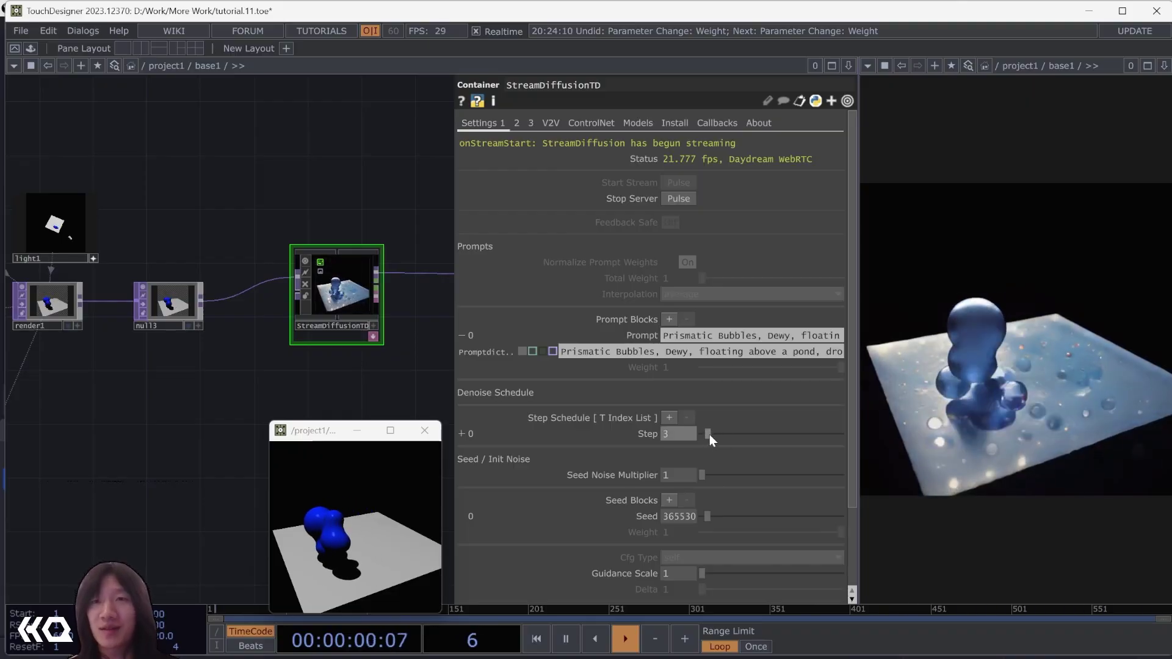
{"action": "left_click_drag", "start_coordinate": [709, 435], "coordinate": [703, 435]}
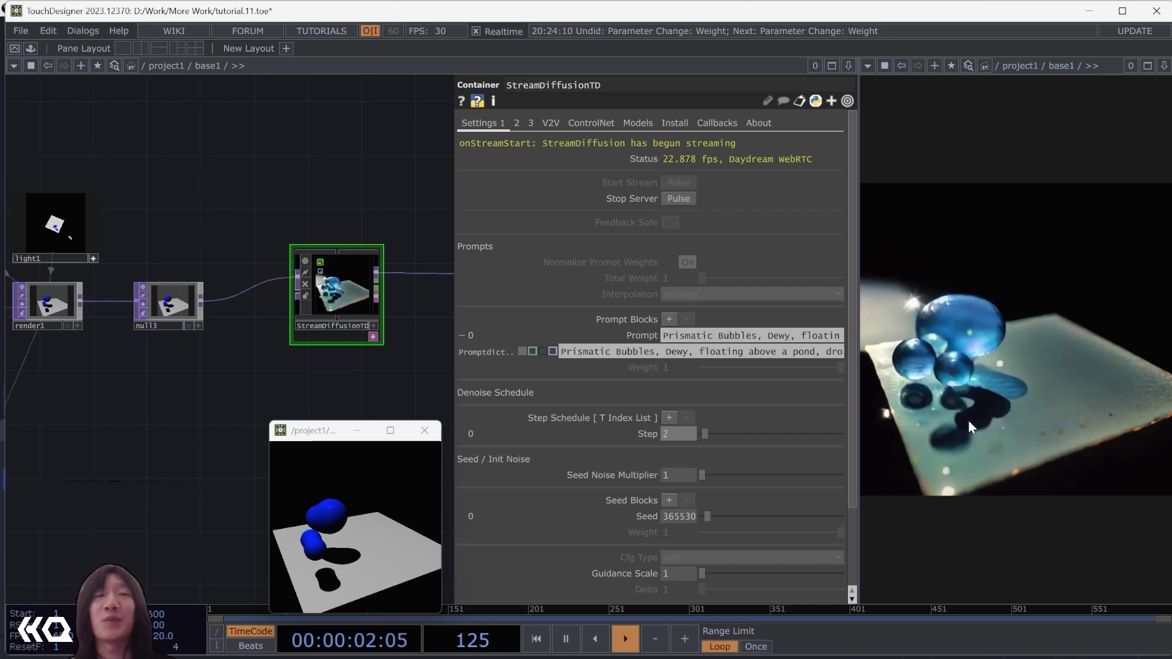
- Switch to the browser and review the ControlNet model table on the Hugging Face sd-controlnet-hed page
{"action": "left_click", "coordinate": [734, 623]}
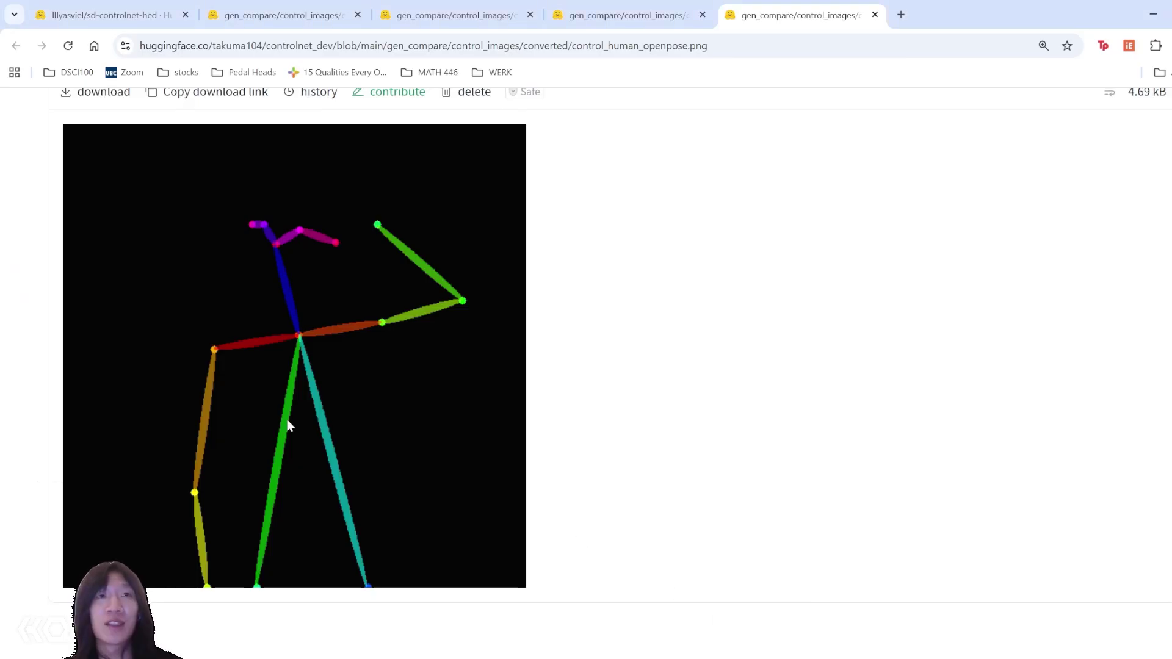
{"action": "scroll", "coordinate": [290, 425], "scroll_direction": "up", "scroll_amount": 5}
{"action": "left_click", "coordinate": [74, 5]}
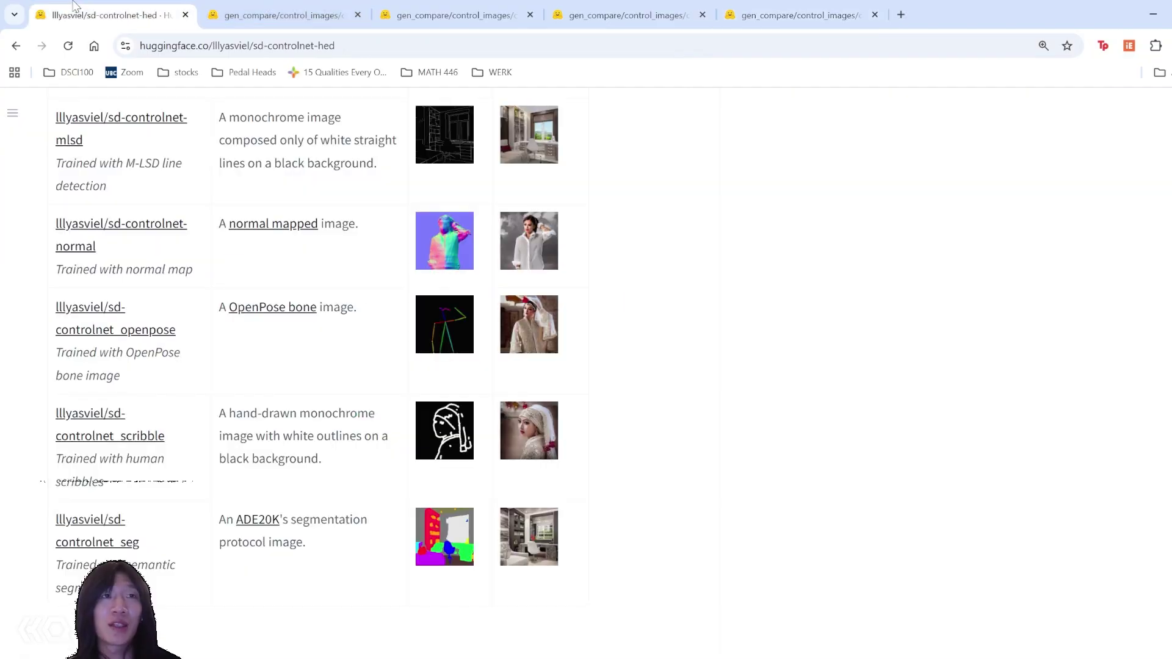
{"action": "scroll", "coordinate": [286, 273], "scroll_direction": "up", "scroll_amount": 8}
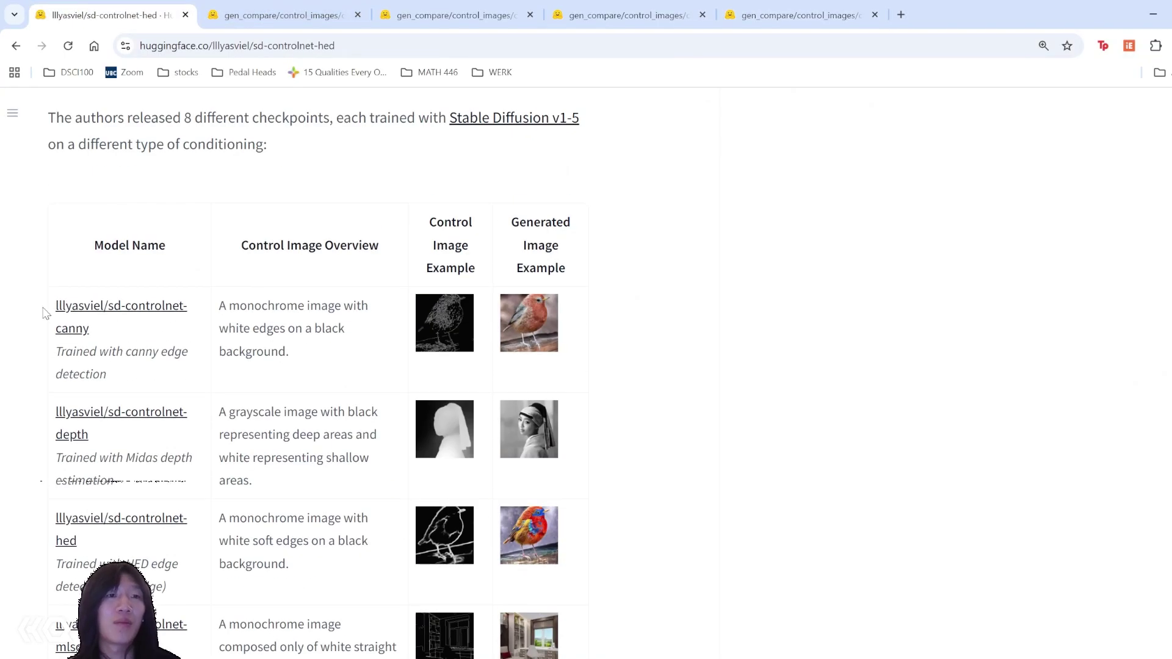
{"action": "scroll", "coordinate": [484, 364], "scroll_direction": "up", "scroll_amount": 2}
{"action": "scroll", "coordinate": [478, 369], "scroll_direction": "down", "scroll_amount": 5}
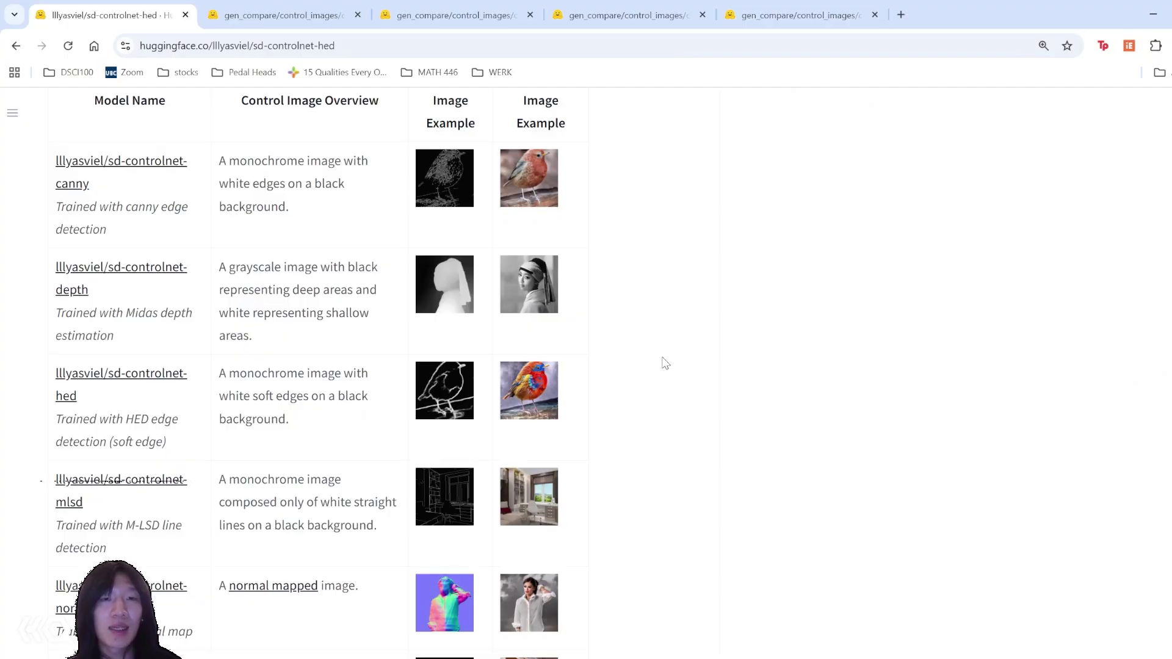
{"action": "scroll", "coordinate": [665, 363], "scroll_direction": "down", "scroll_amount": 4}
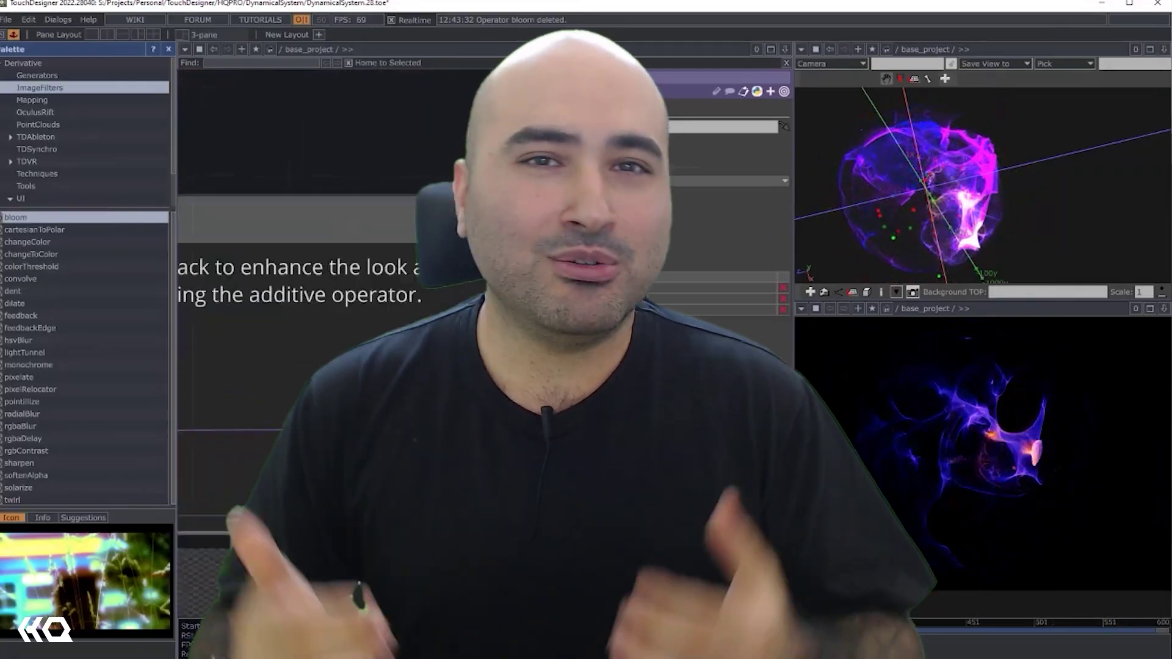
{"action": "right_click", "coordinate": [355, 296]}
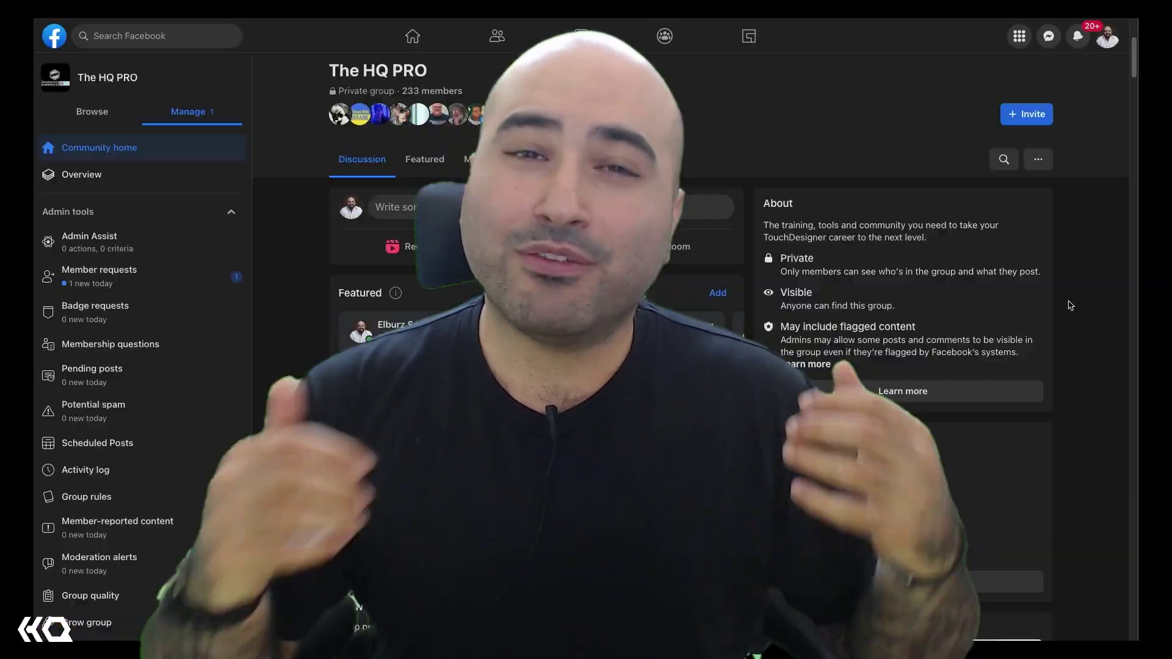
{"action": "scroll", "coordinate": [1070, 305], "scroll_direction": "down", "scroll_amount": 2}
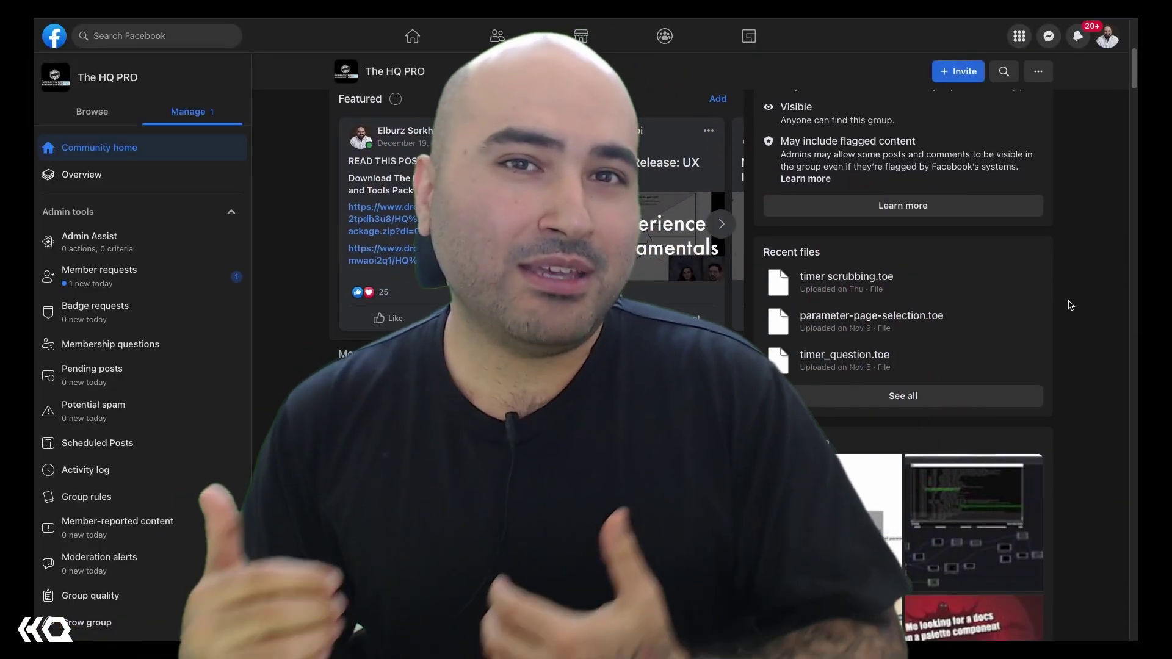